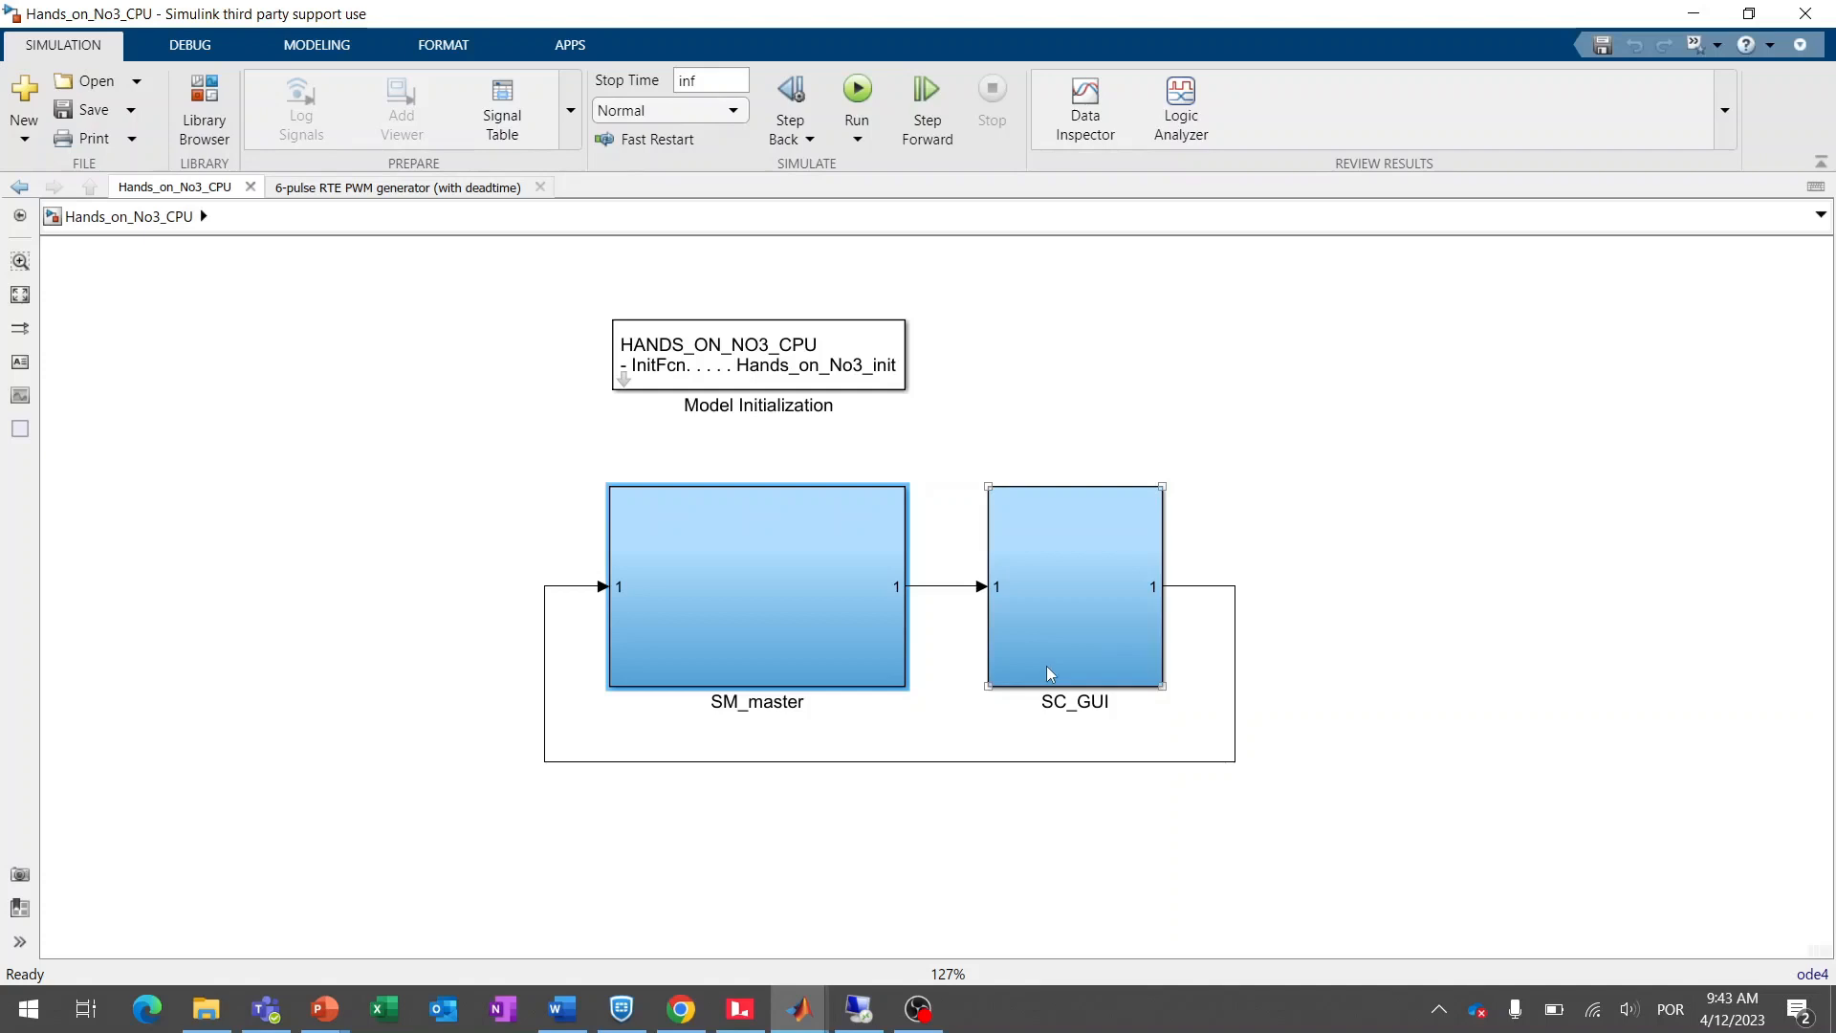
- Inspect the contents of the SC_GUI and SM_master subsystems of the Hands_on_No3_CPU model
double_click(1048, 669)
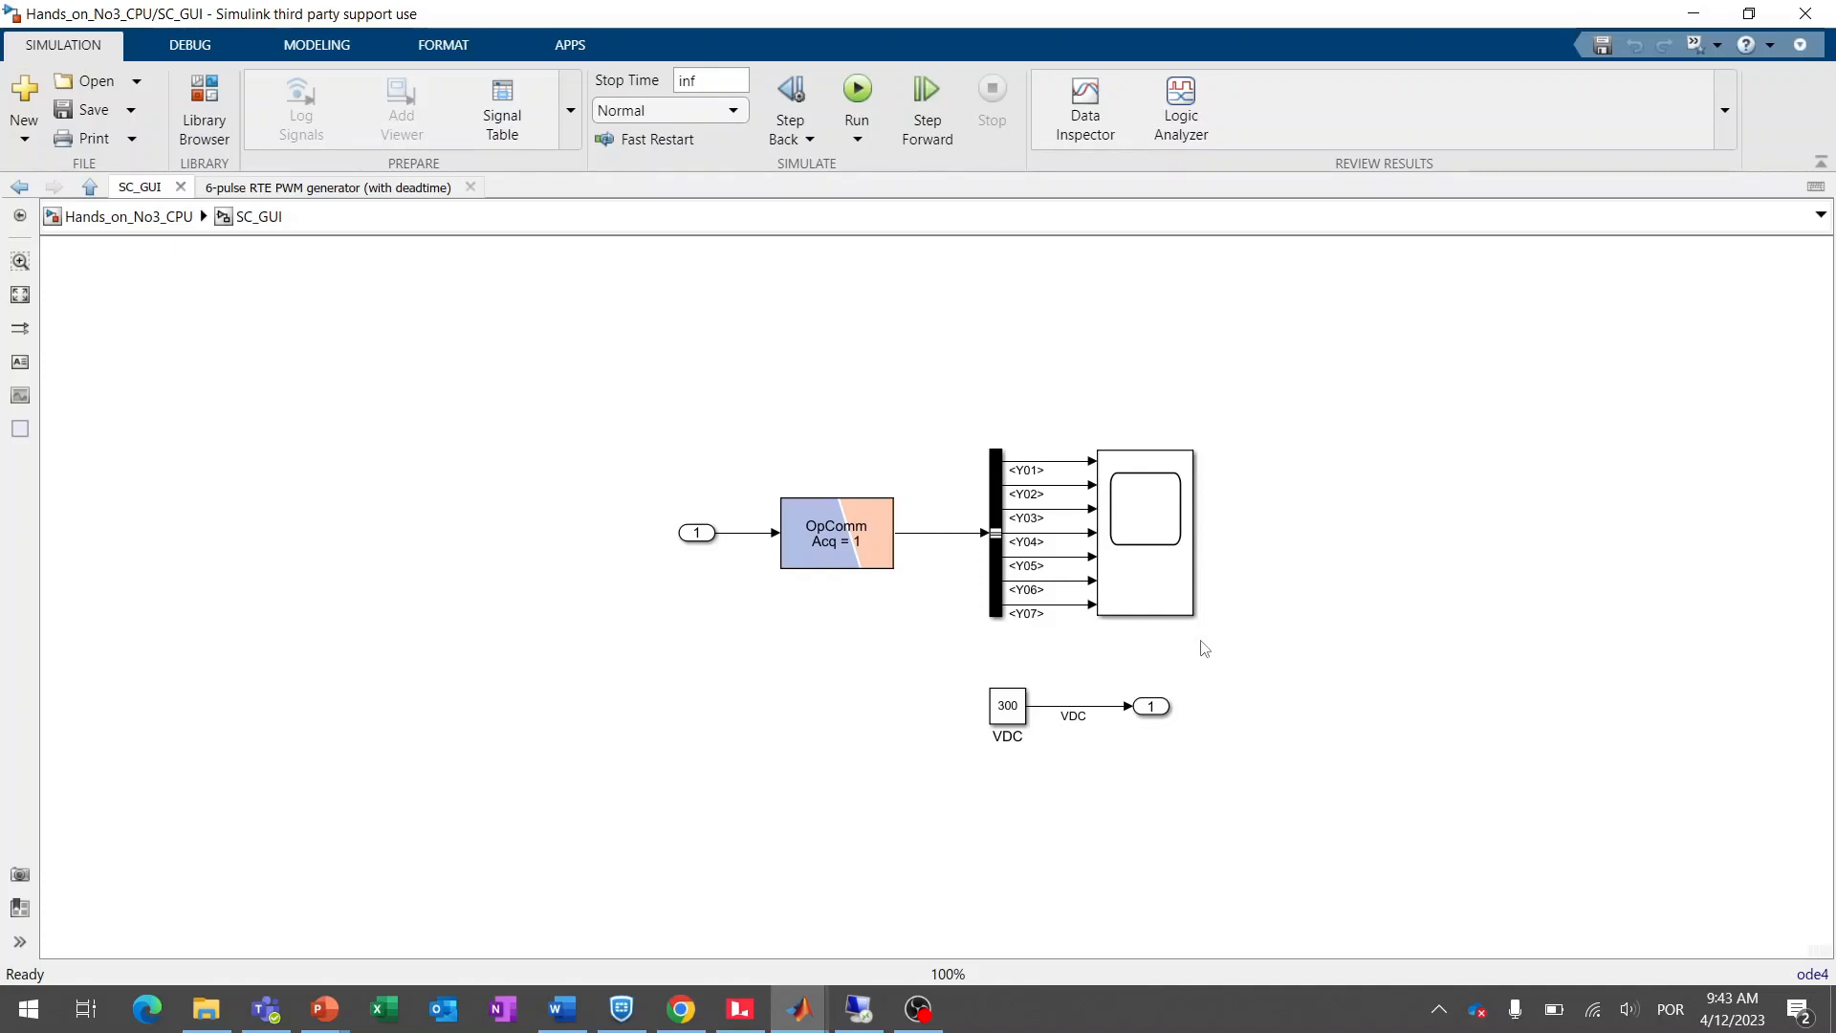
left_click(128, 217)
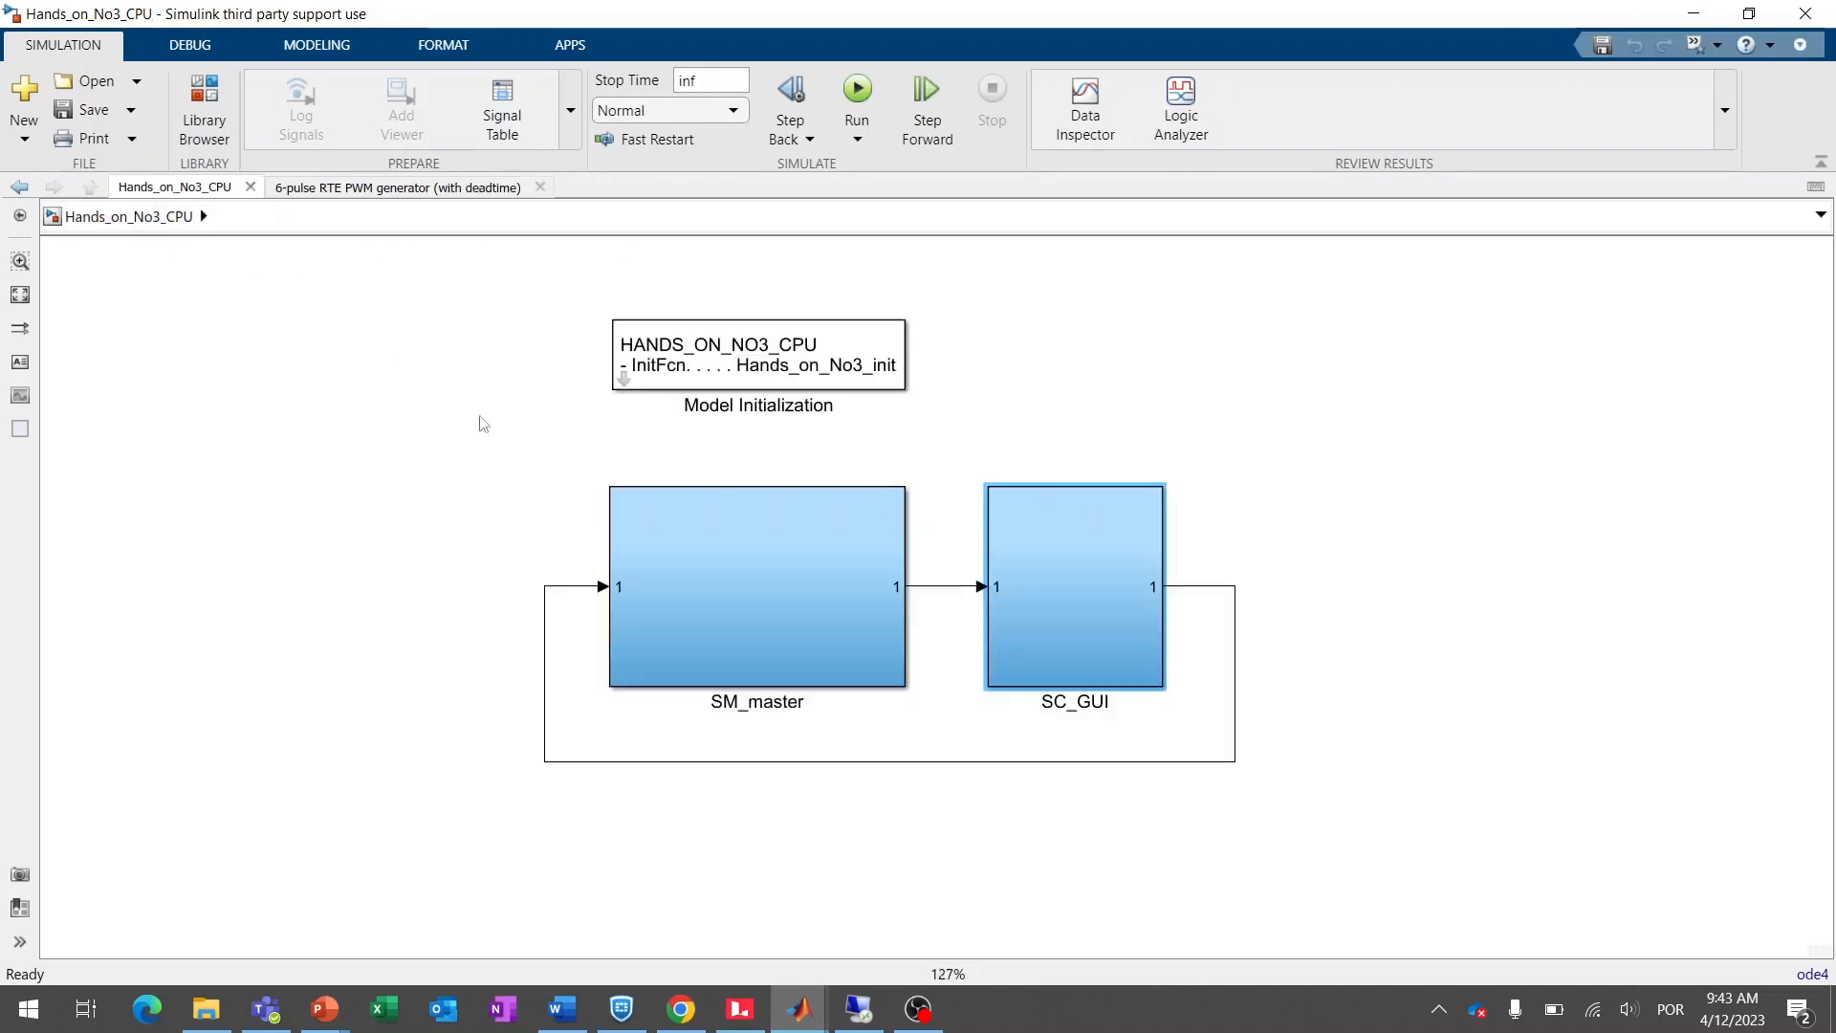
double_click(807, 586)
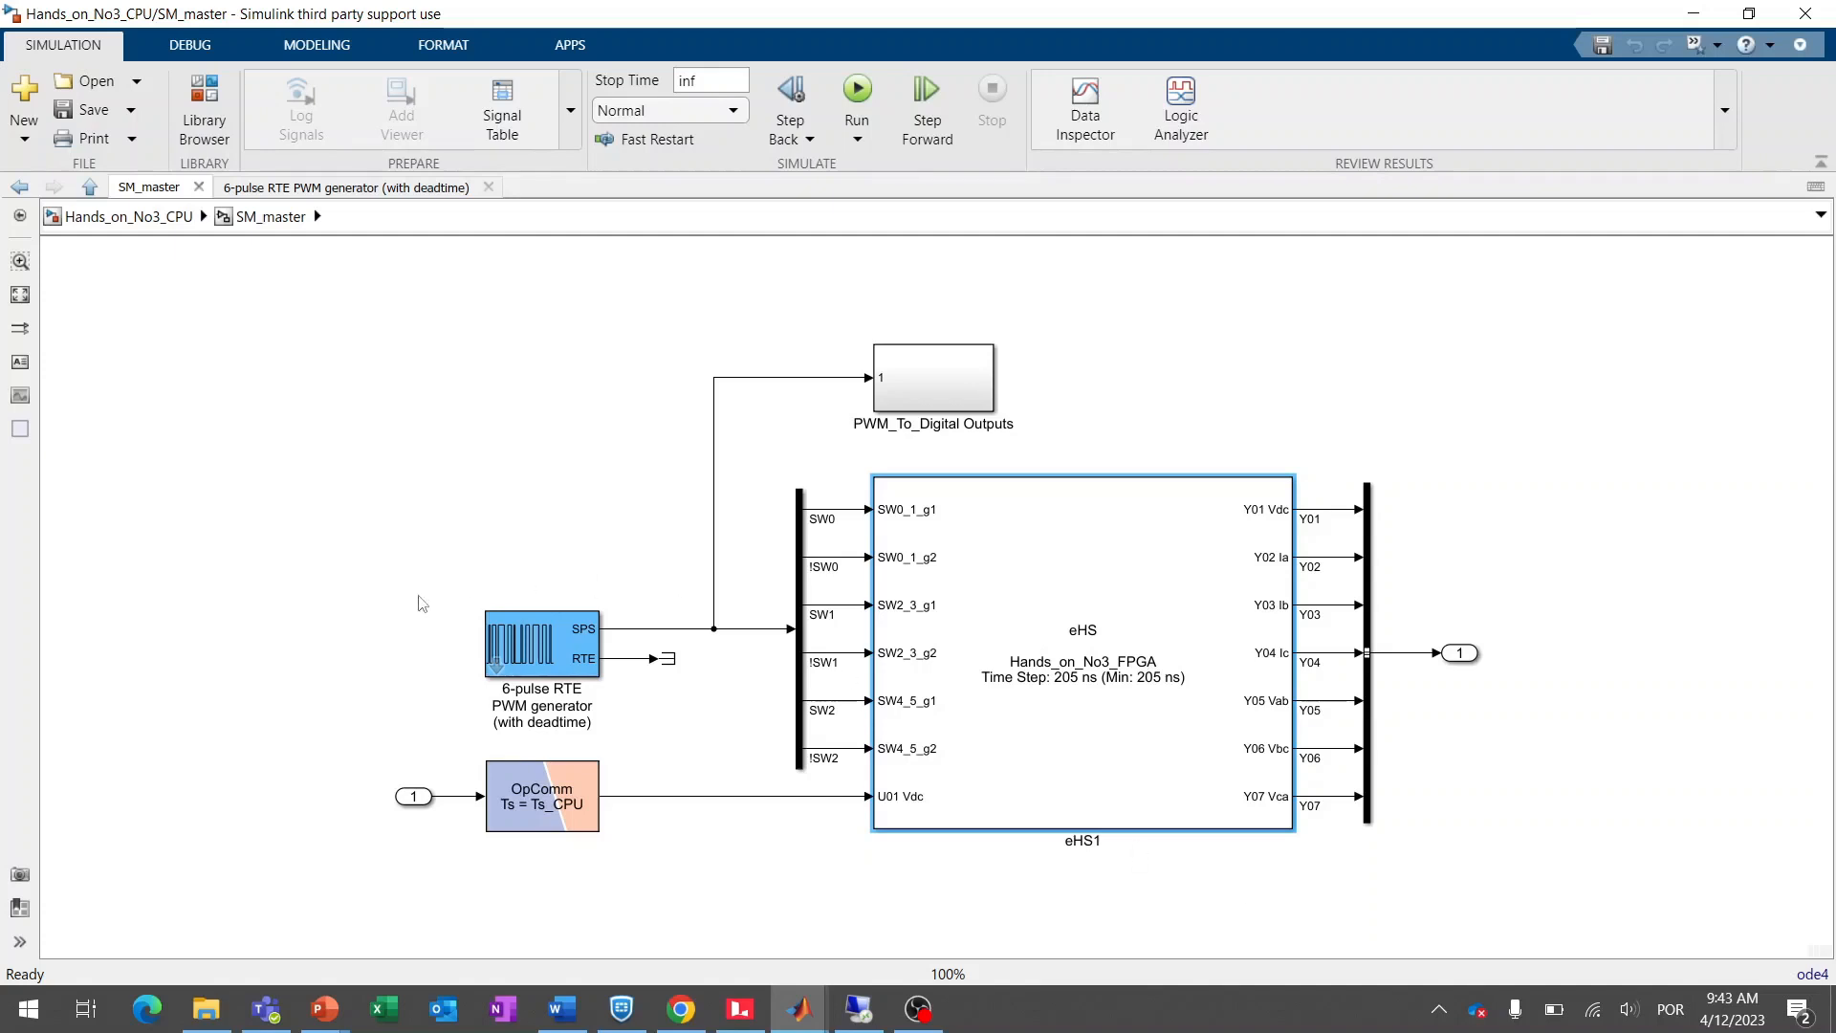
left_click(106, 232)
left_click(1072, 596)
double_click(1046, 602)
- Examine the 6-pulse RTE PWM generator and the contents of PWM_To_Digital Outputs, returning to SM_master
left_click(512, 645)
left_click(543, 719)
double_click(912, 390)
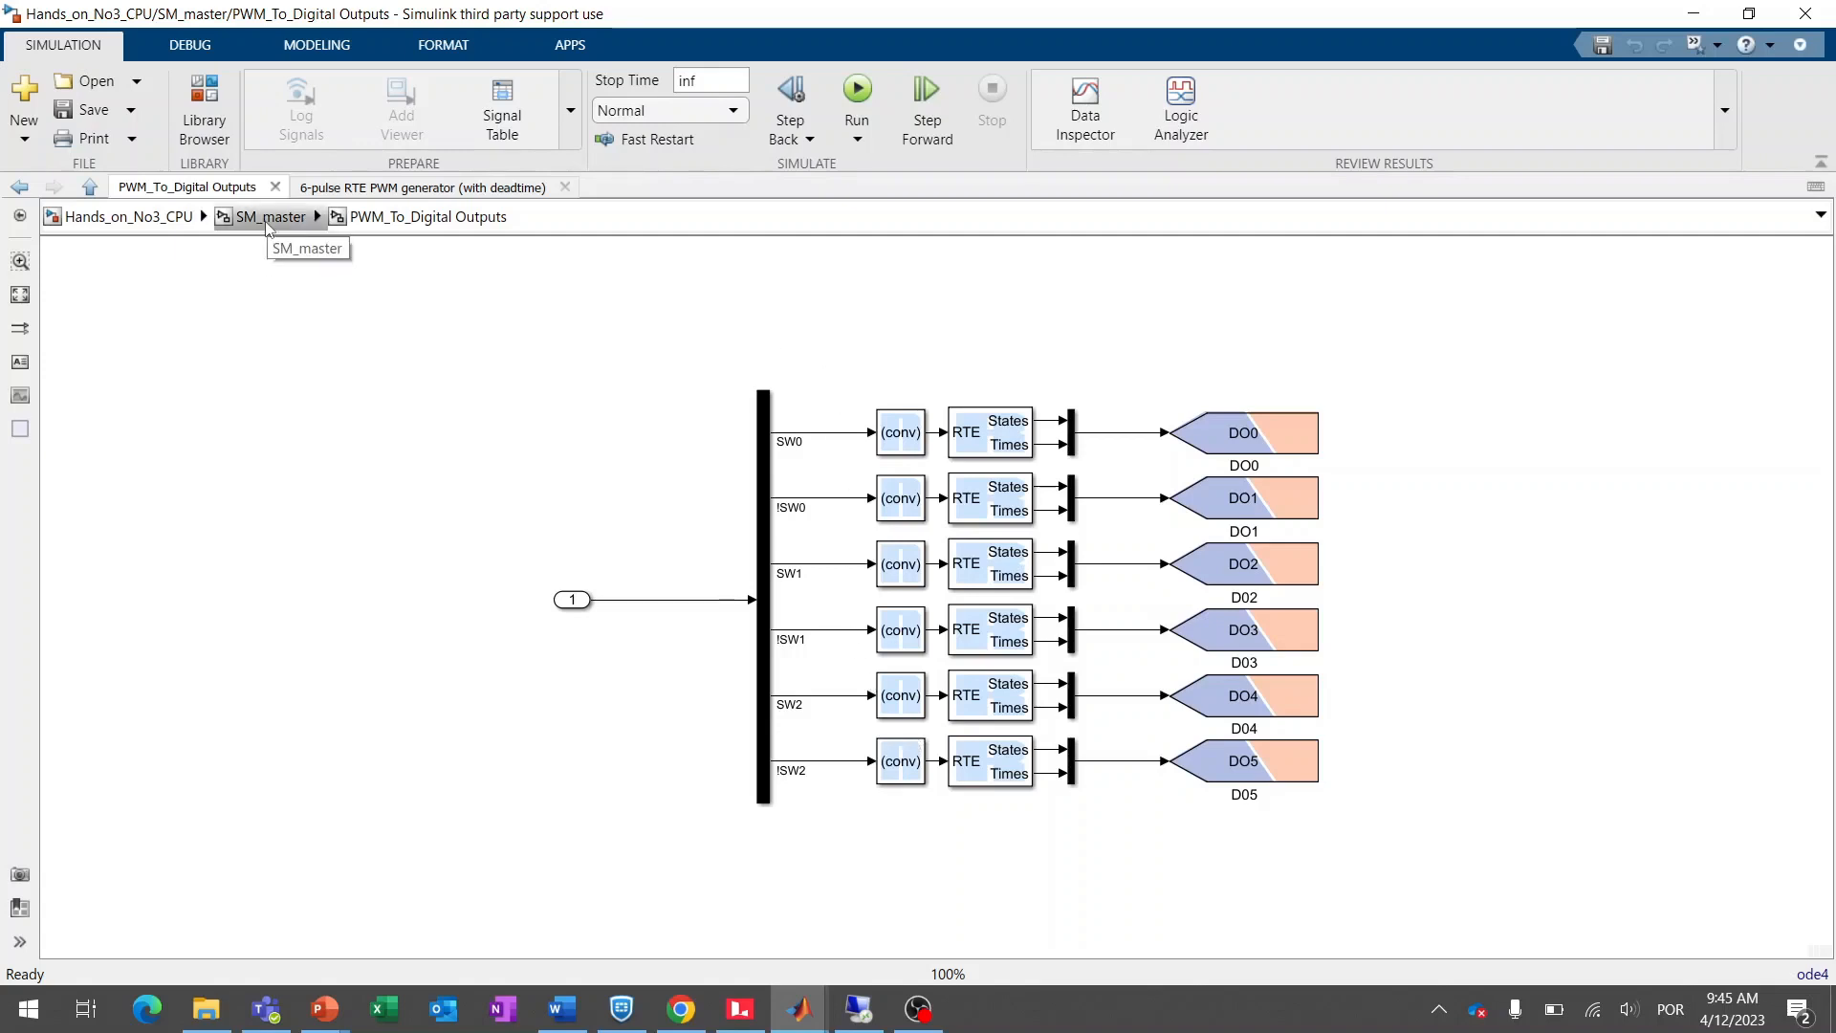
left_click(268, 219)
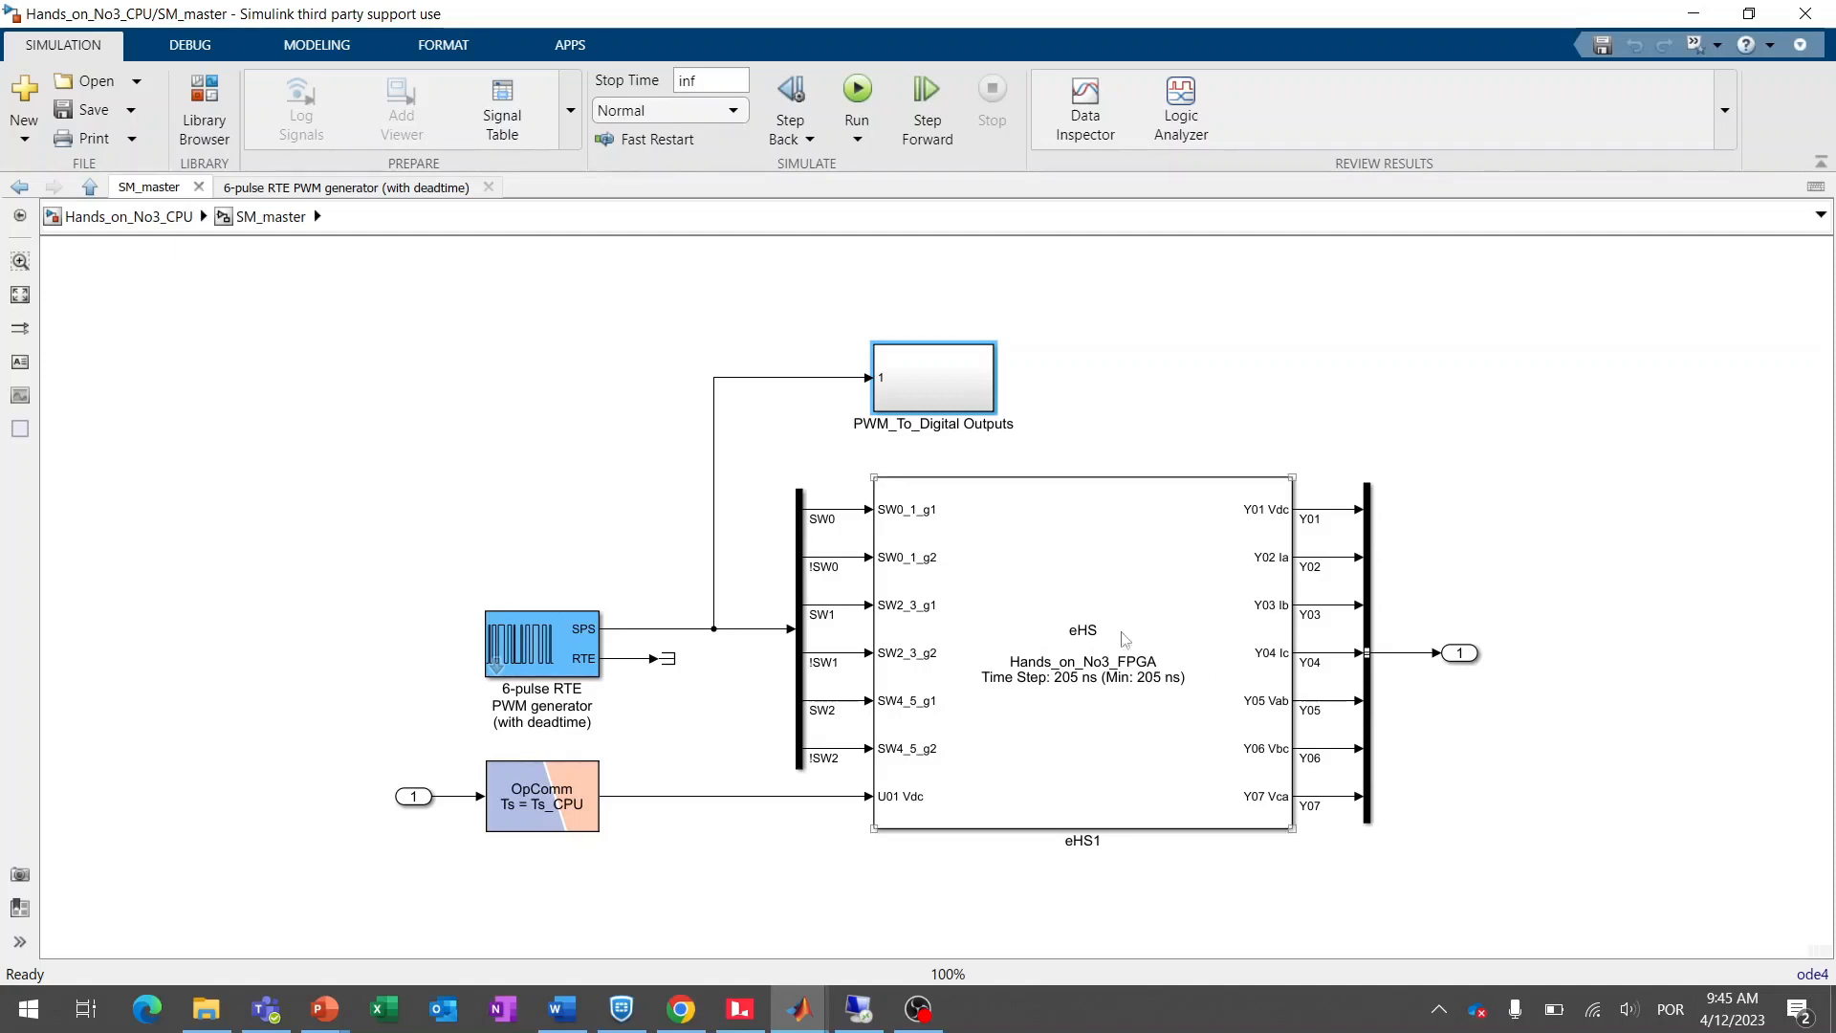
- Open the eHS block's Hands_on_No3_FPGA circuit and examine the component library categories from Sources to Helper Blocks
left_click(1081, 631)
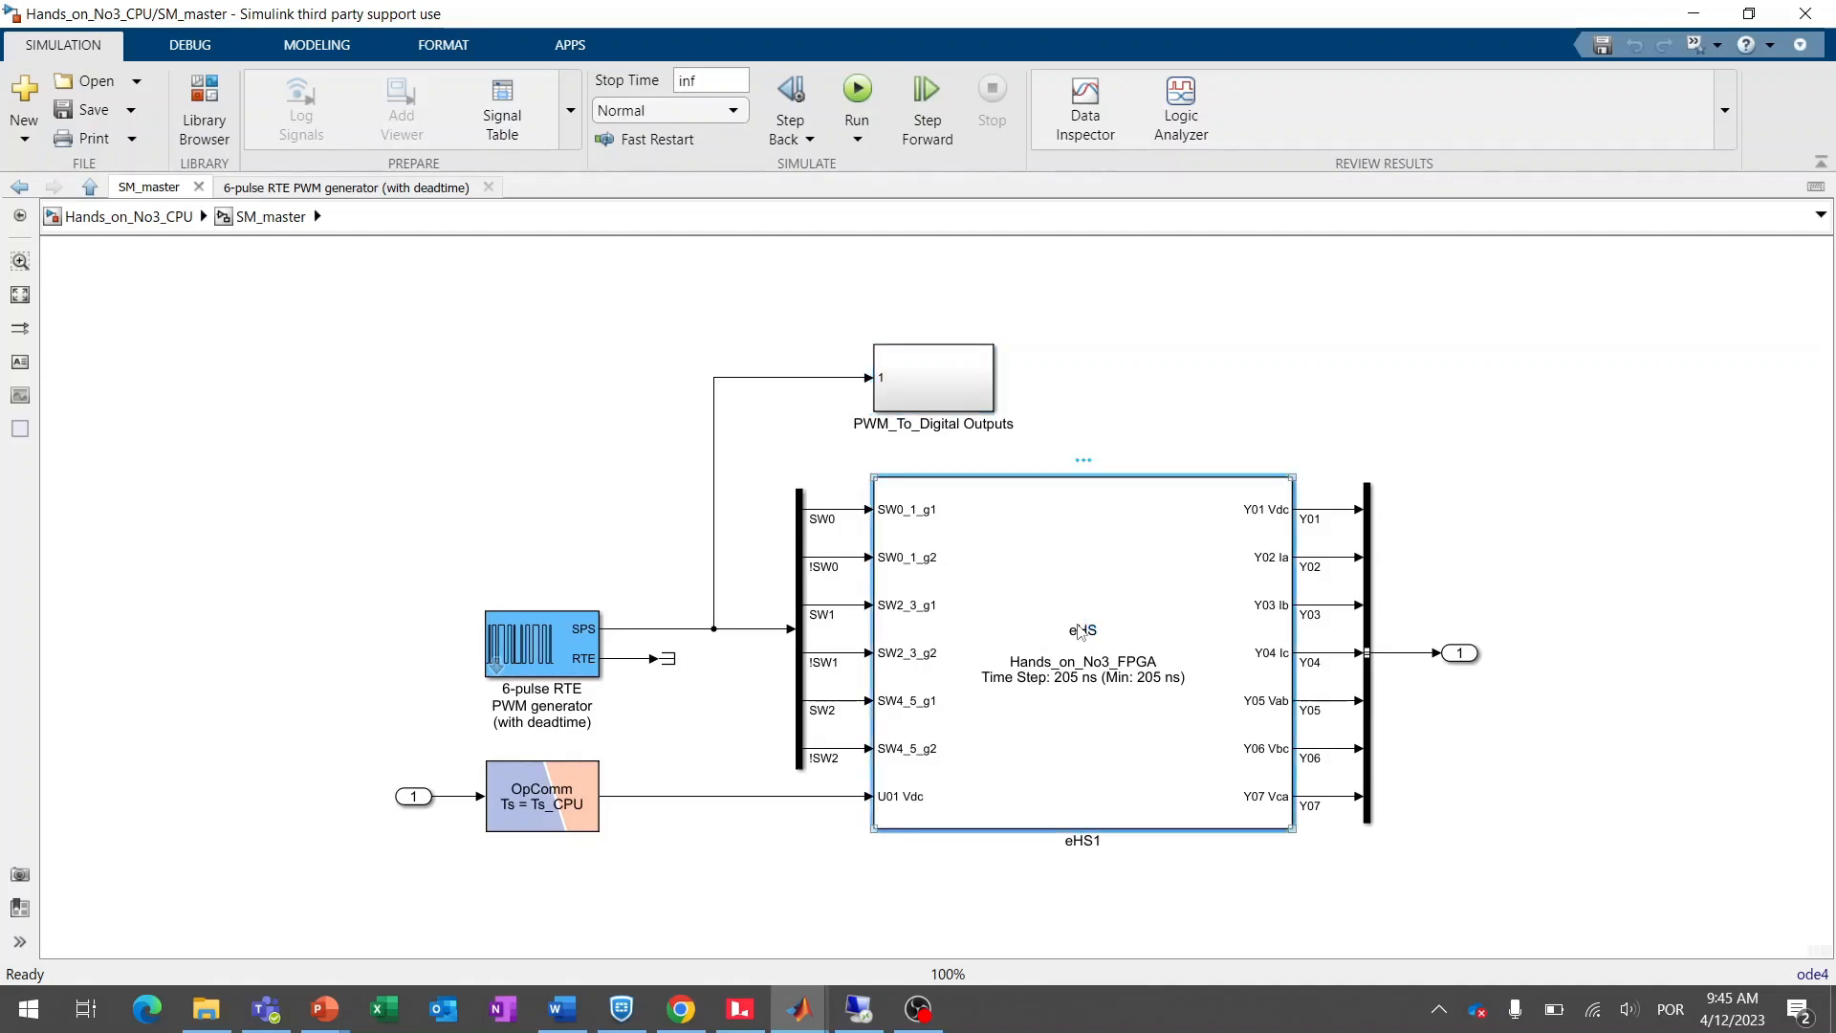
double_click(1080, 632)
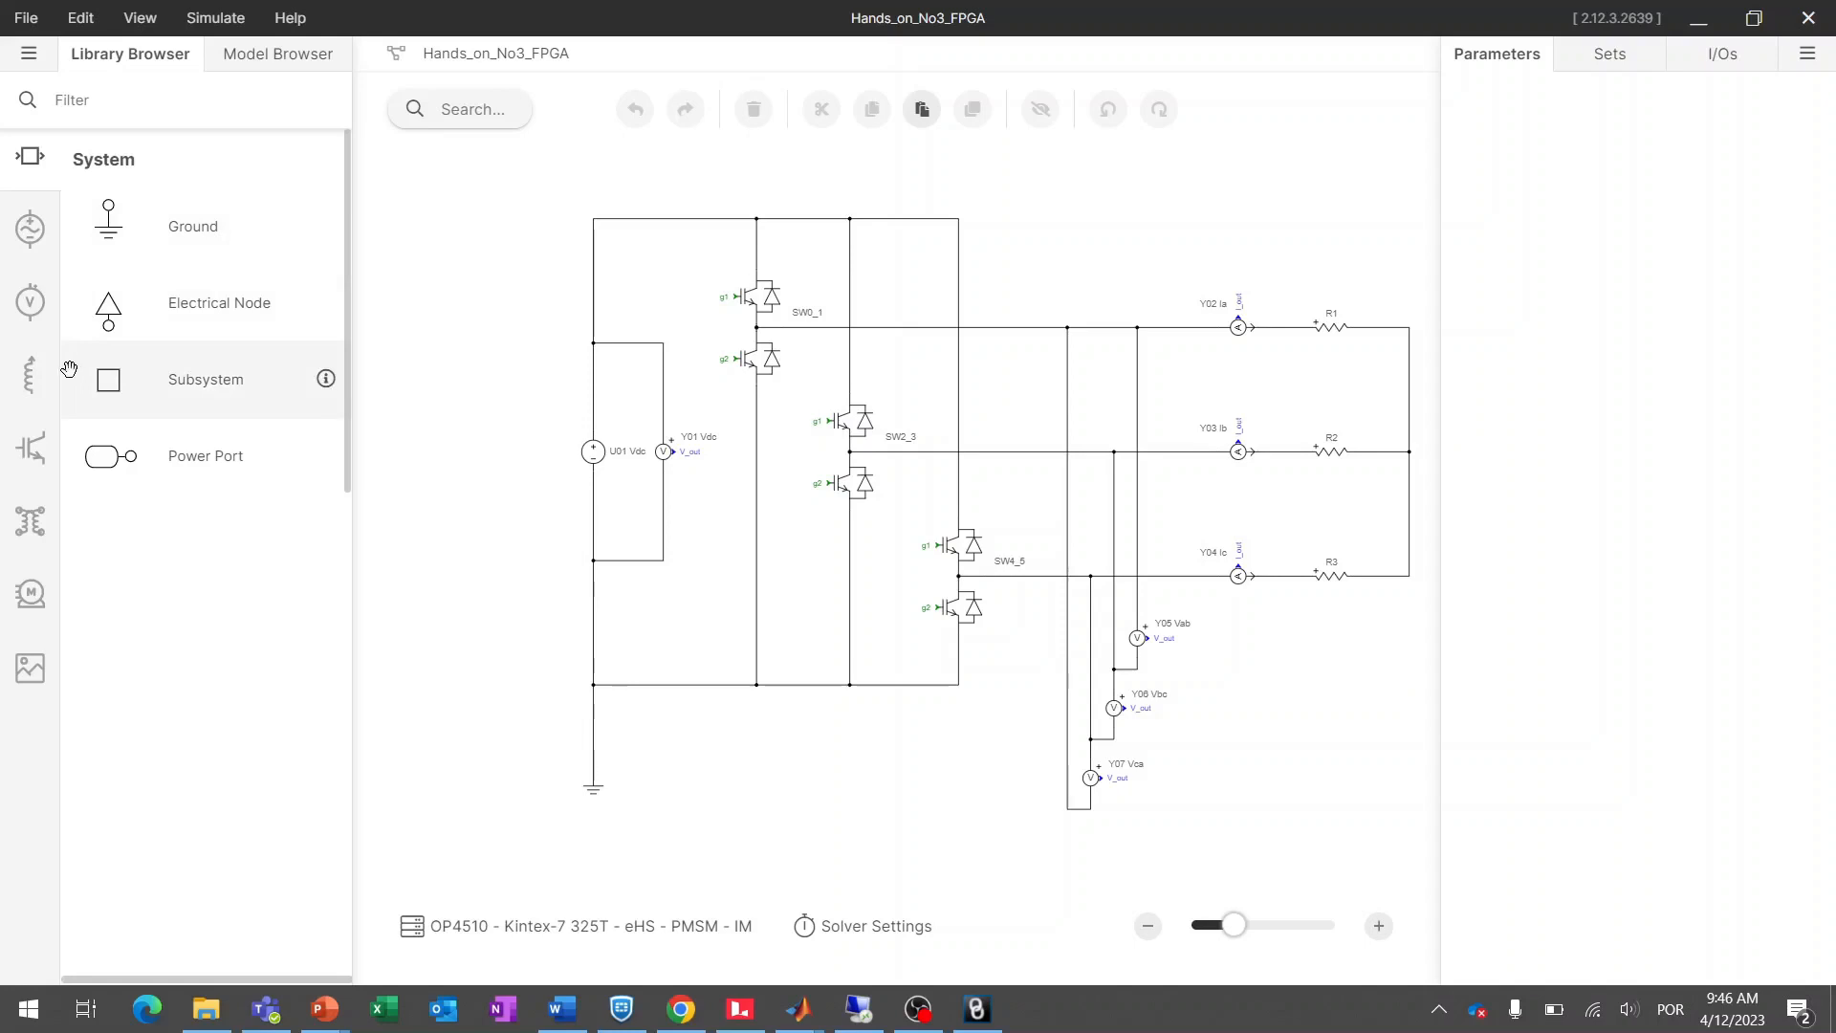
left_click(31, 255)
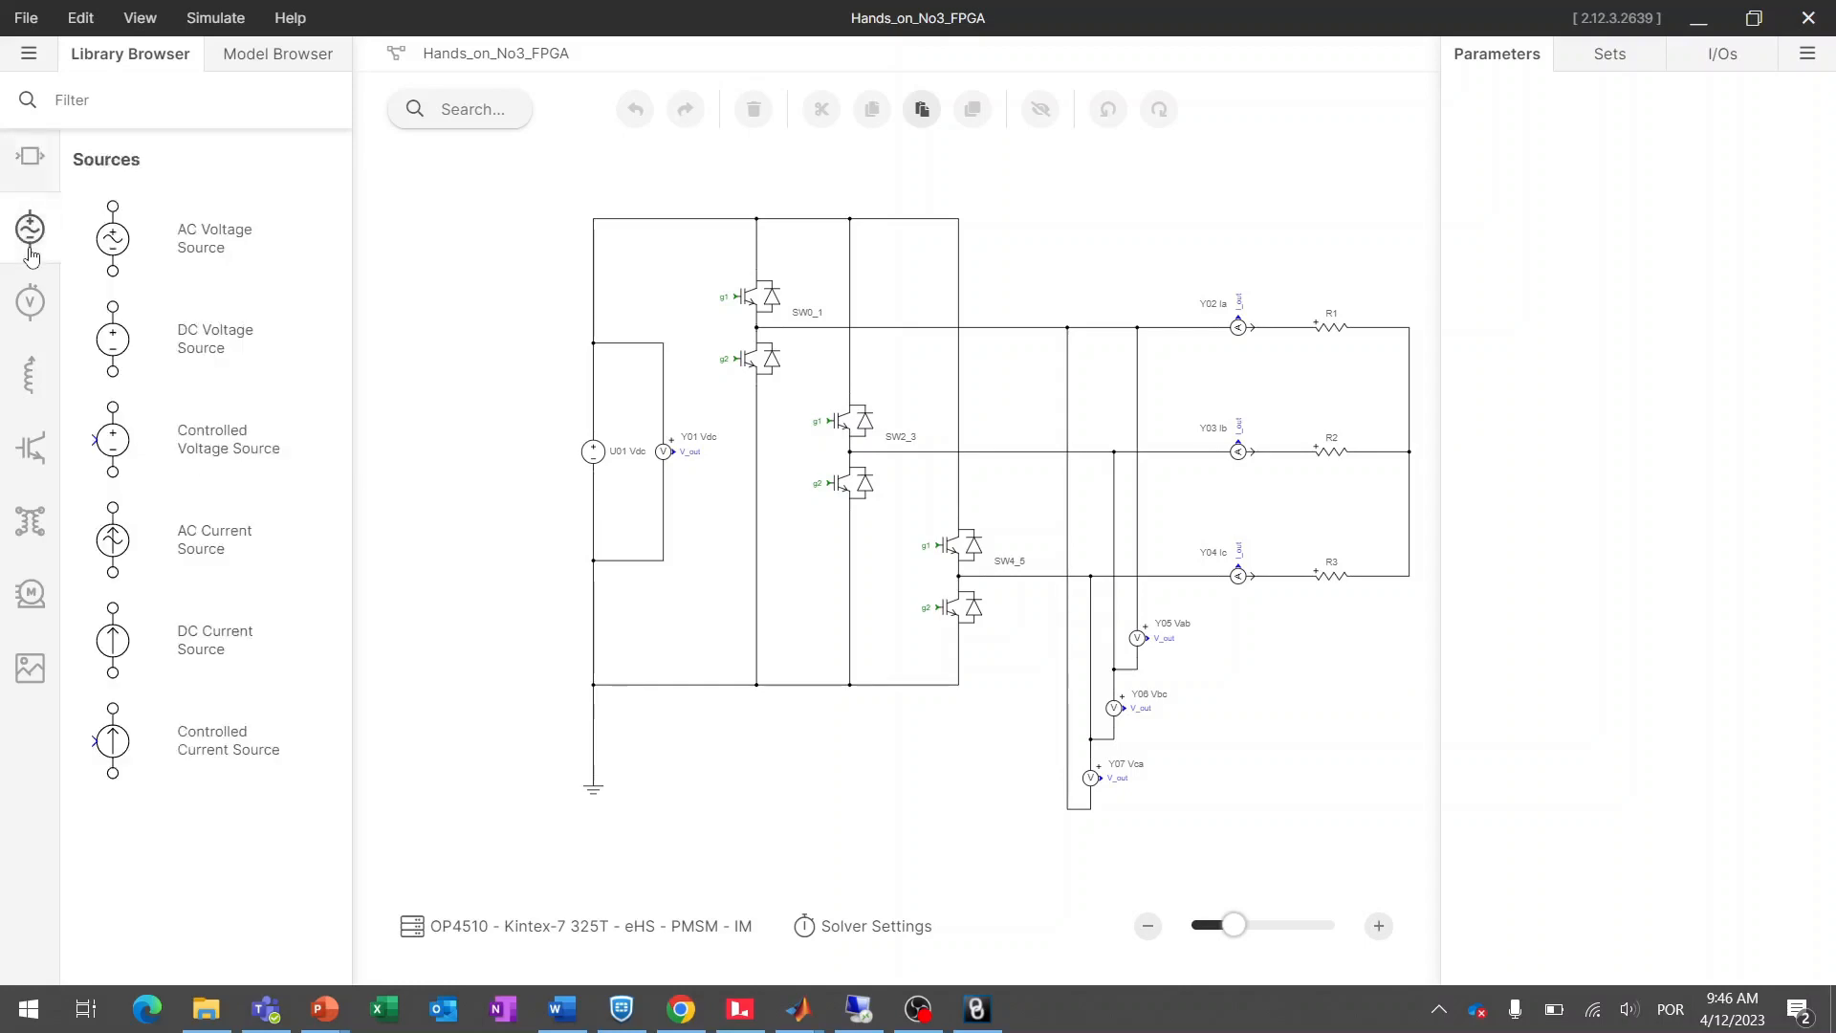
left_click(33, 328)
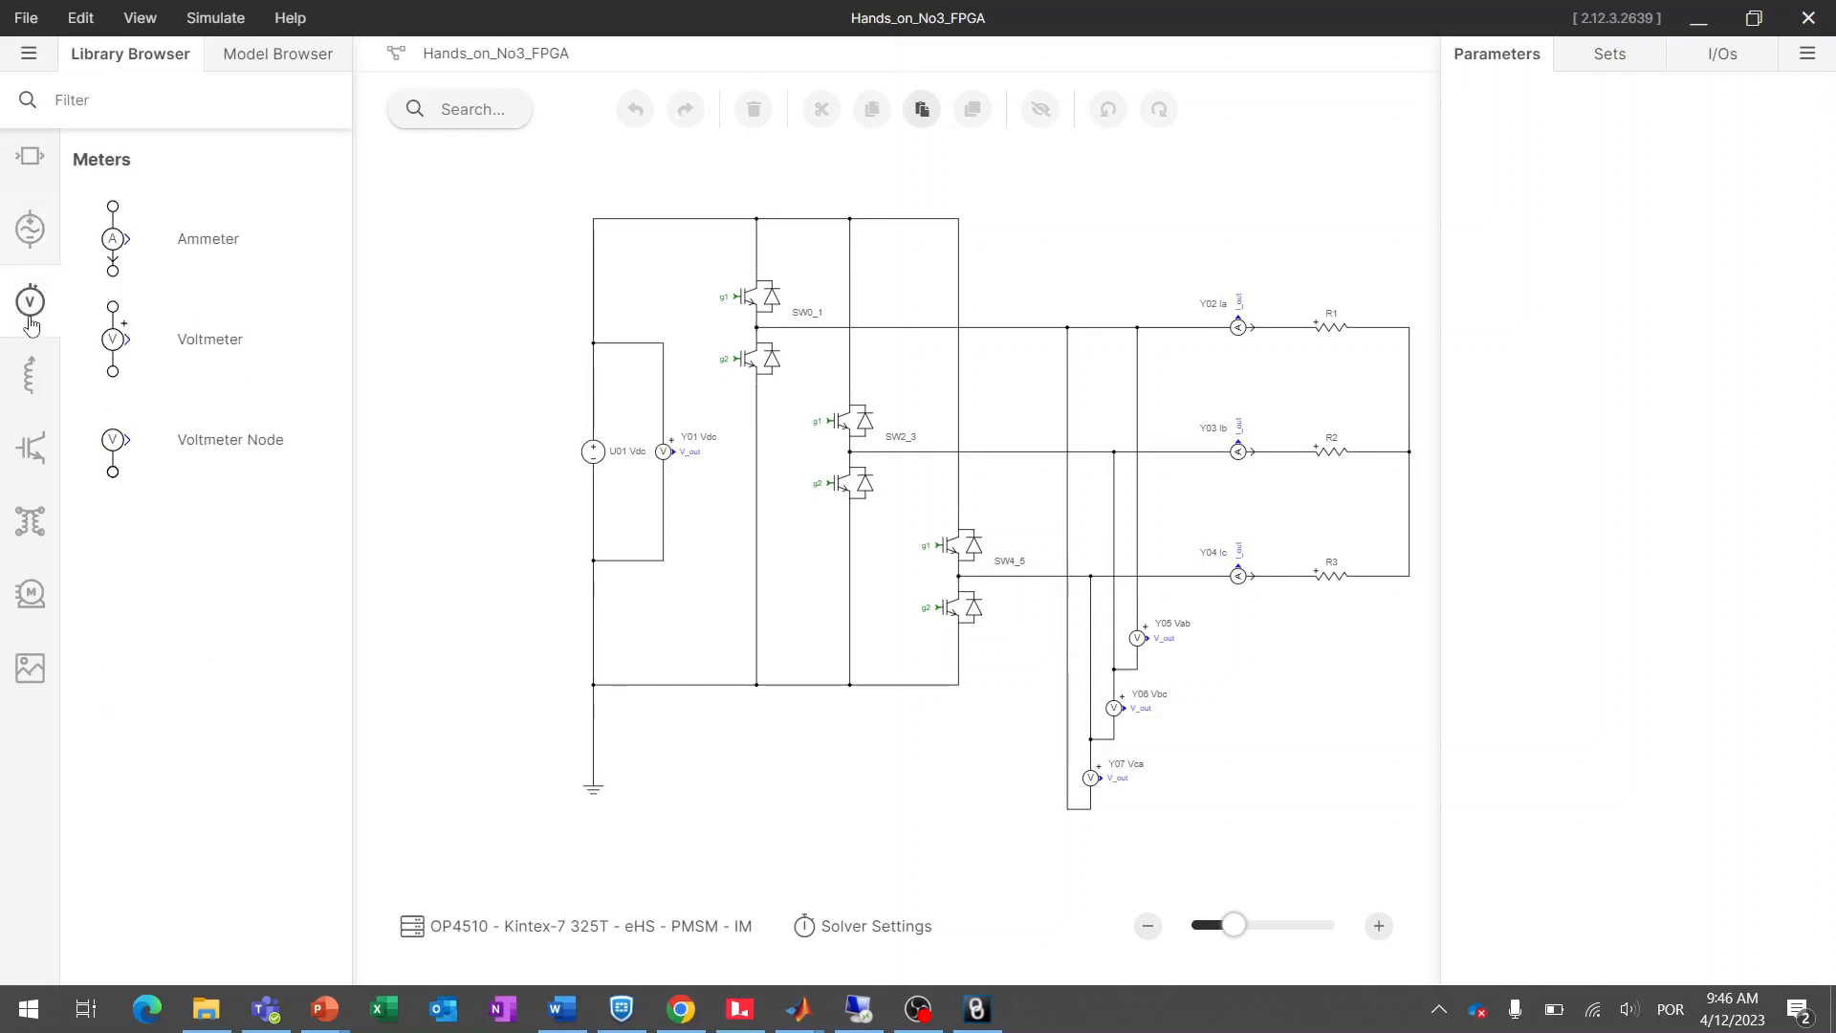
left_click(29, 375)
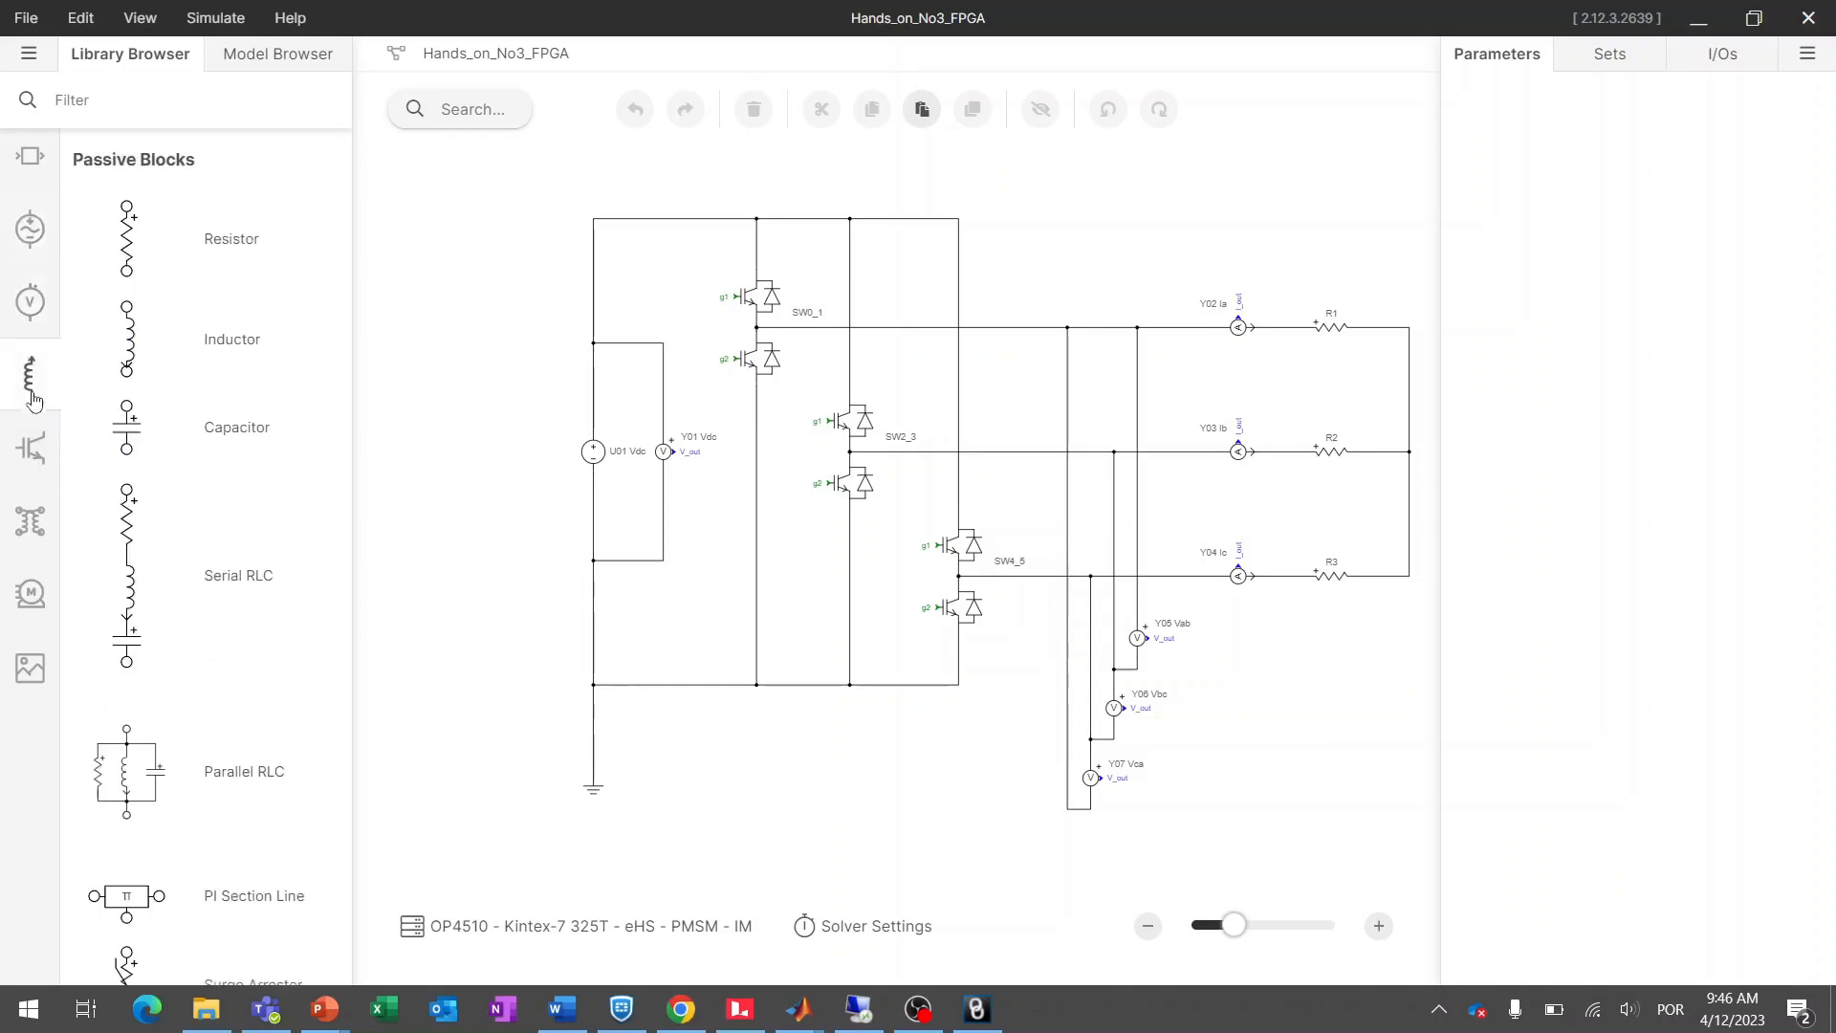
left_click(33, 448)
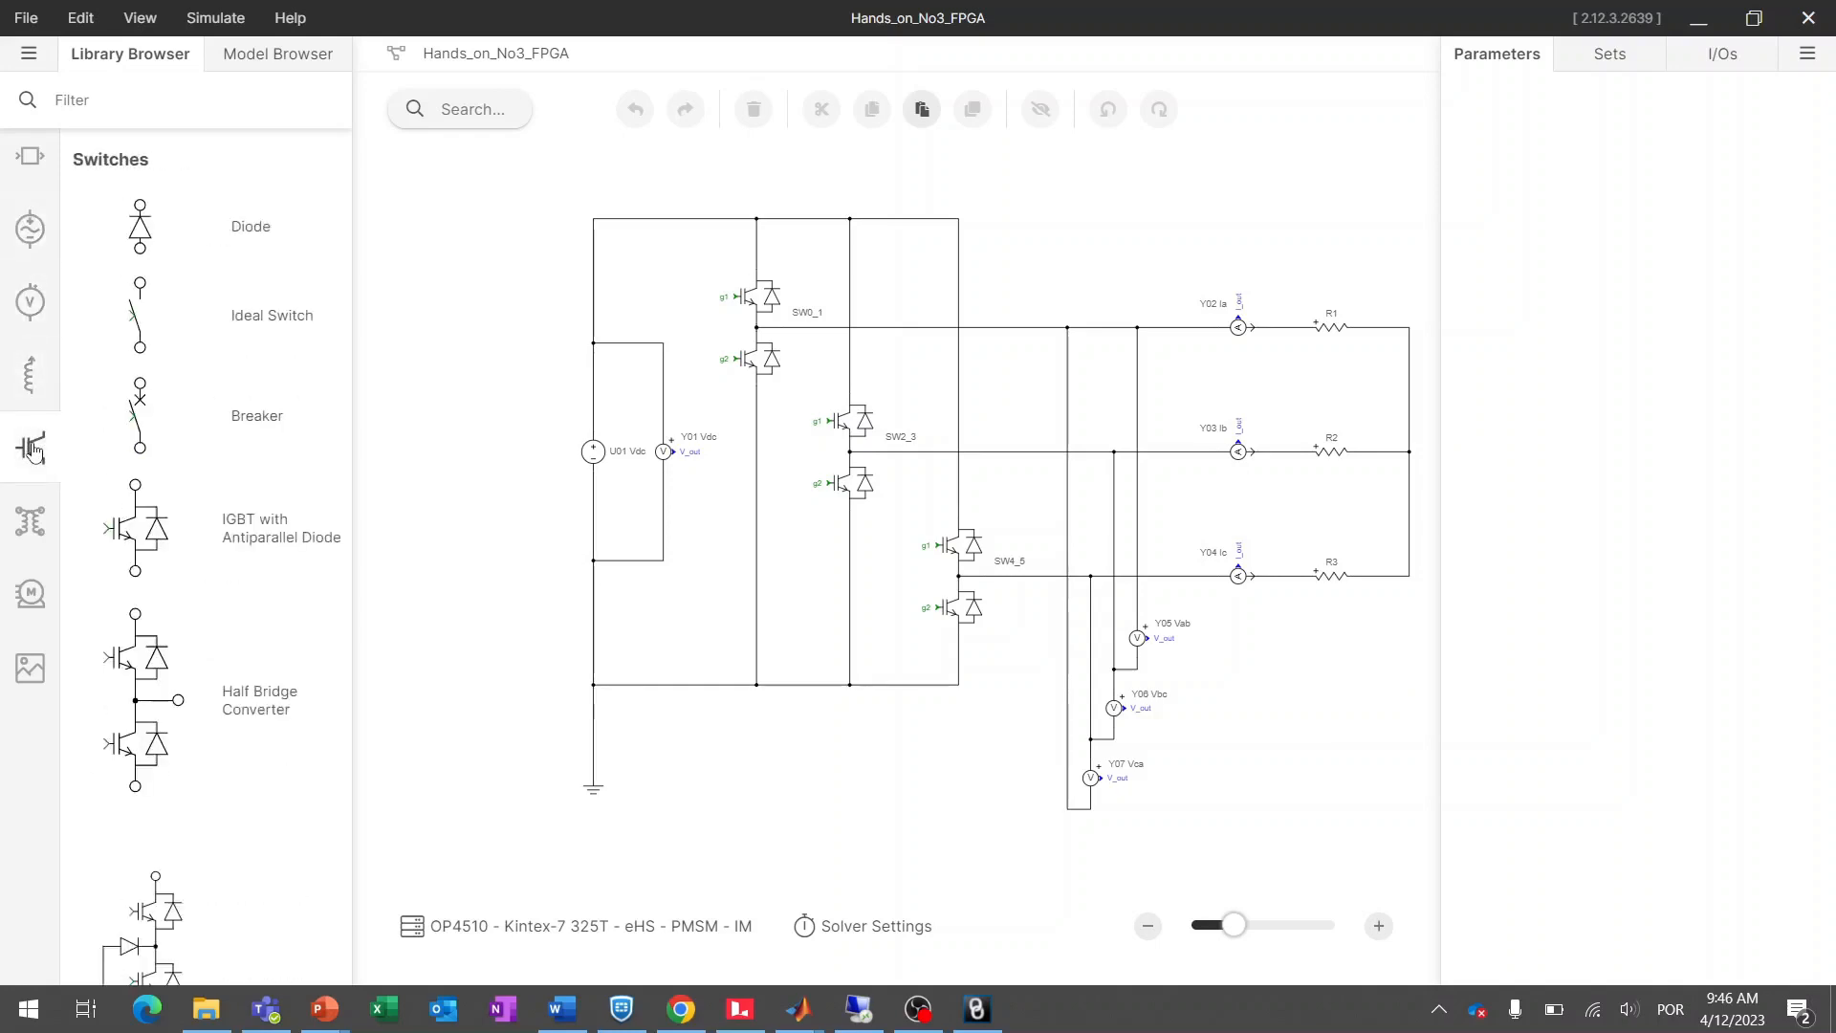
left_click(32, 523)
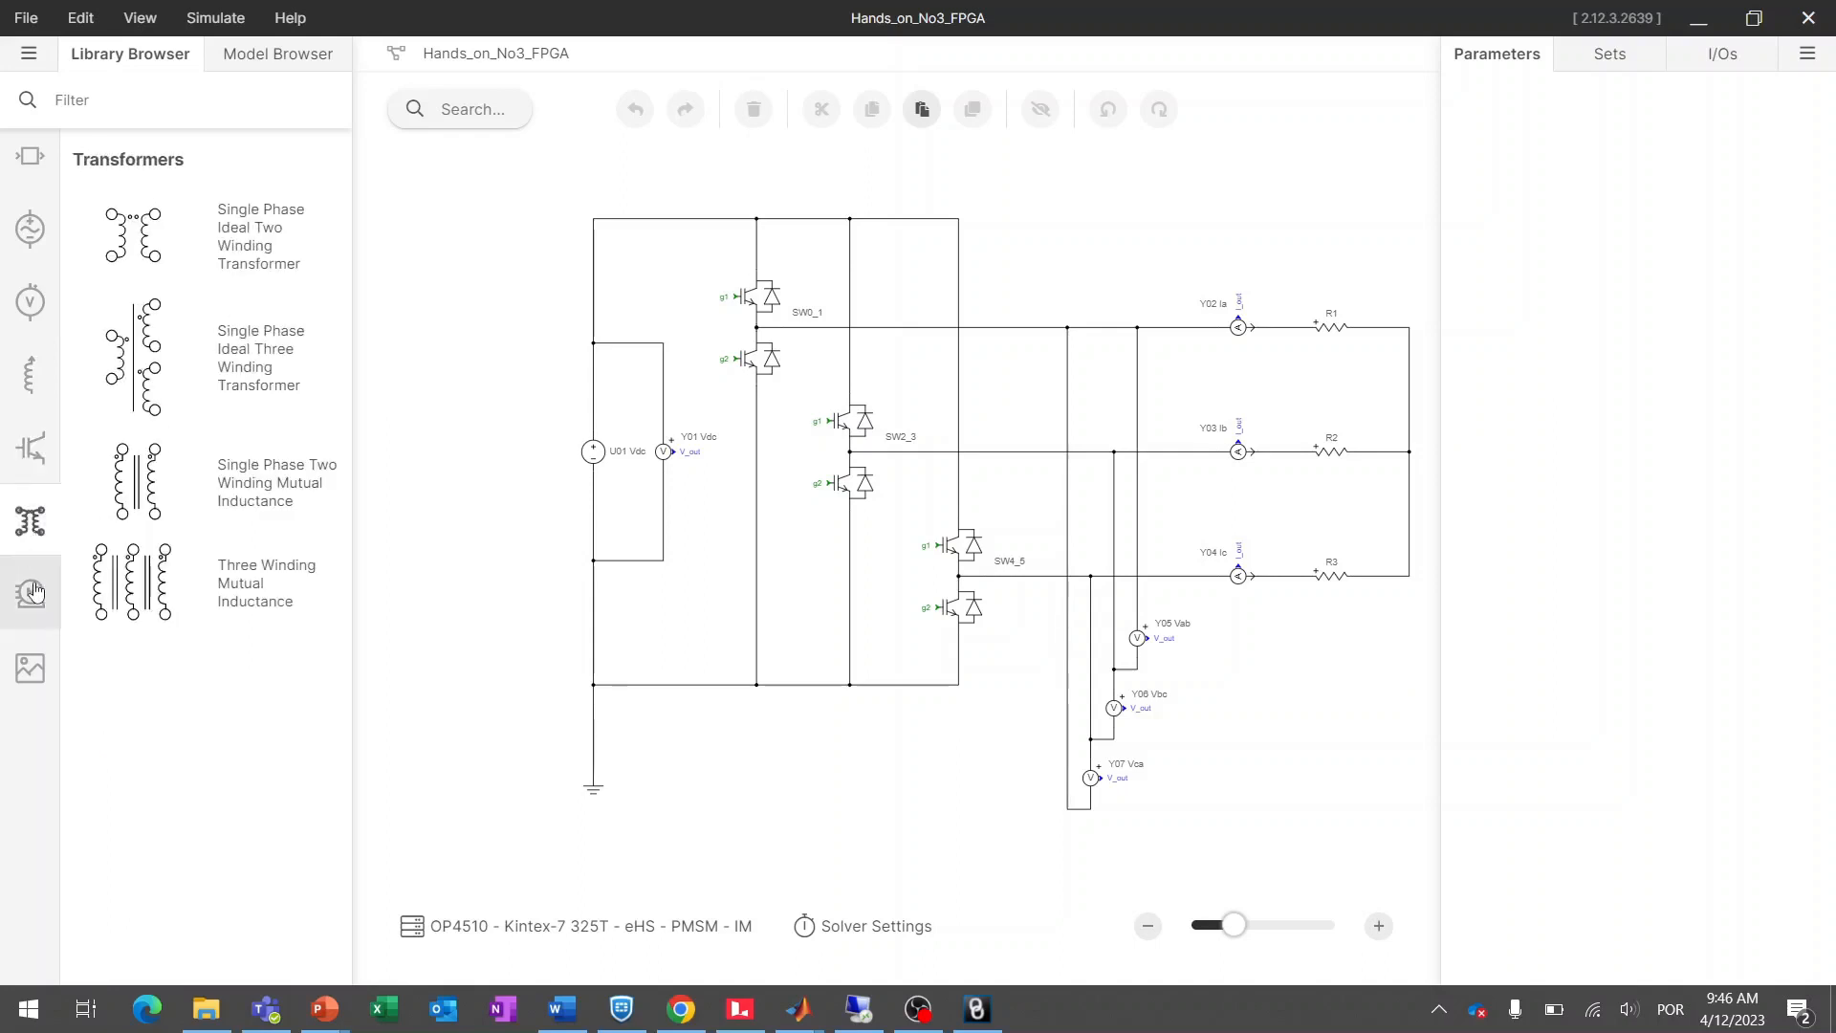
left_click(33, 594)
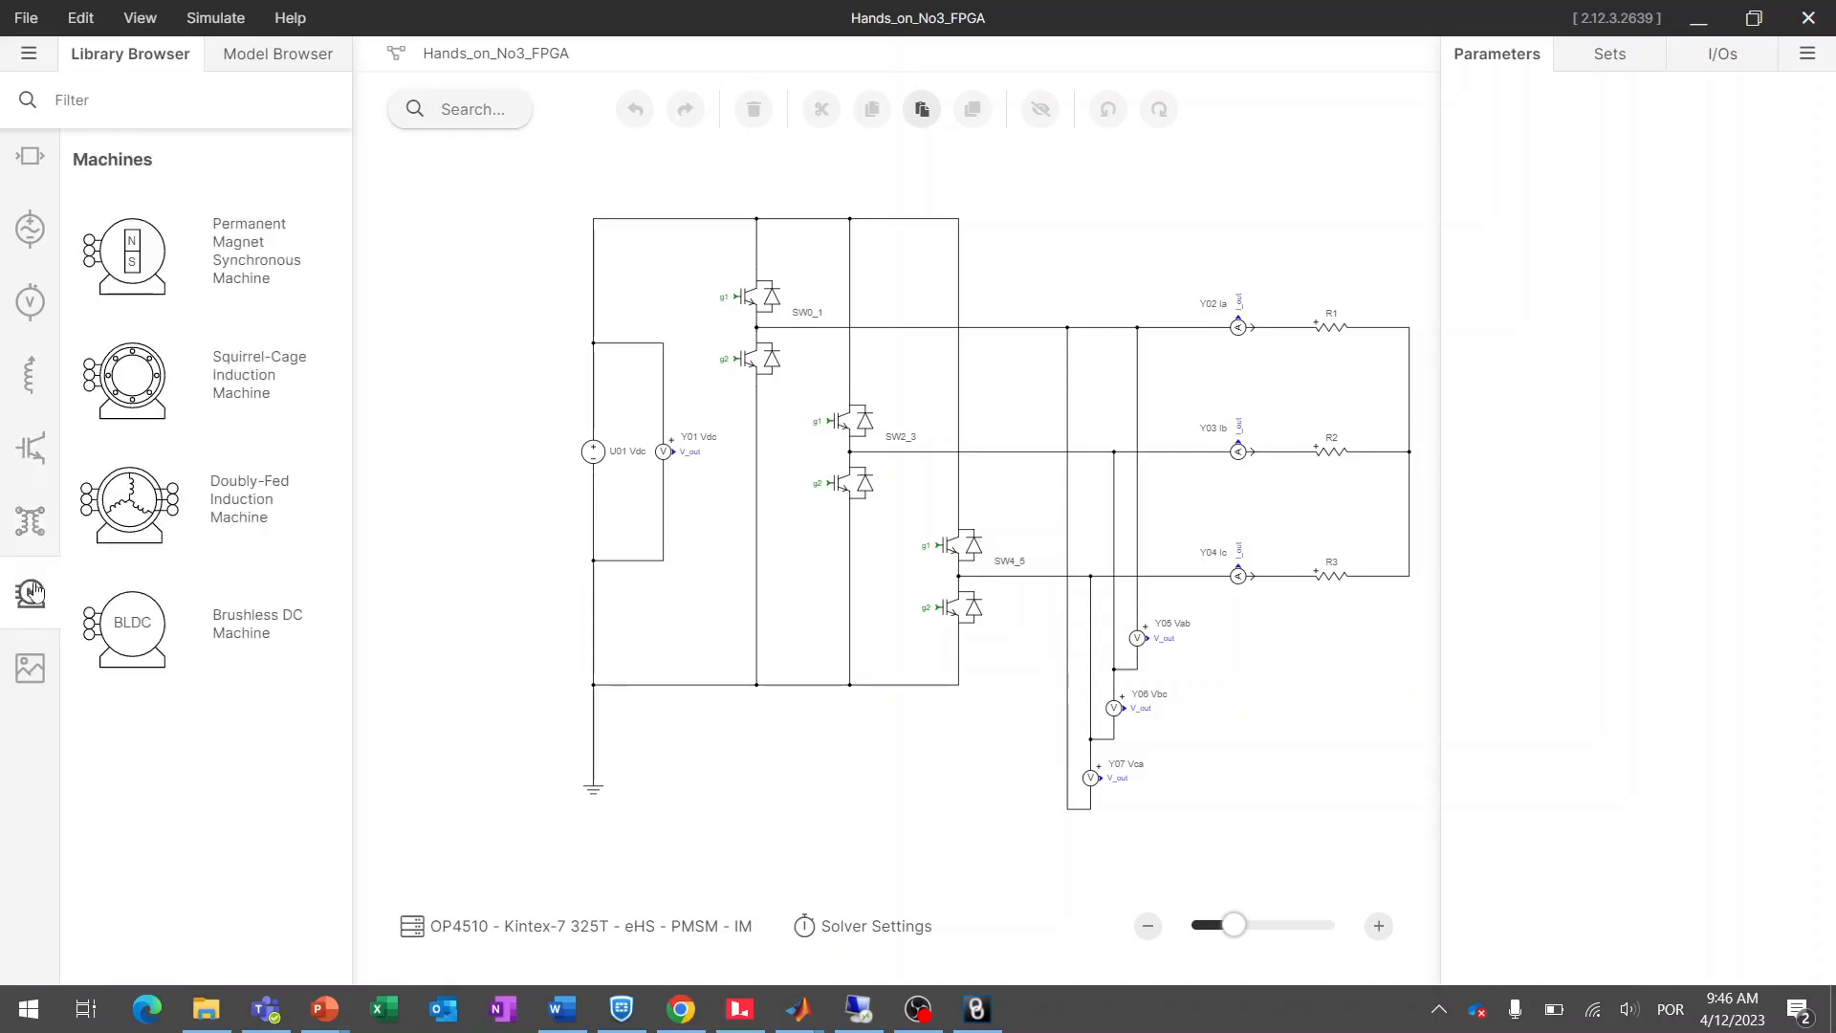
left_click(34, 663)
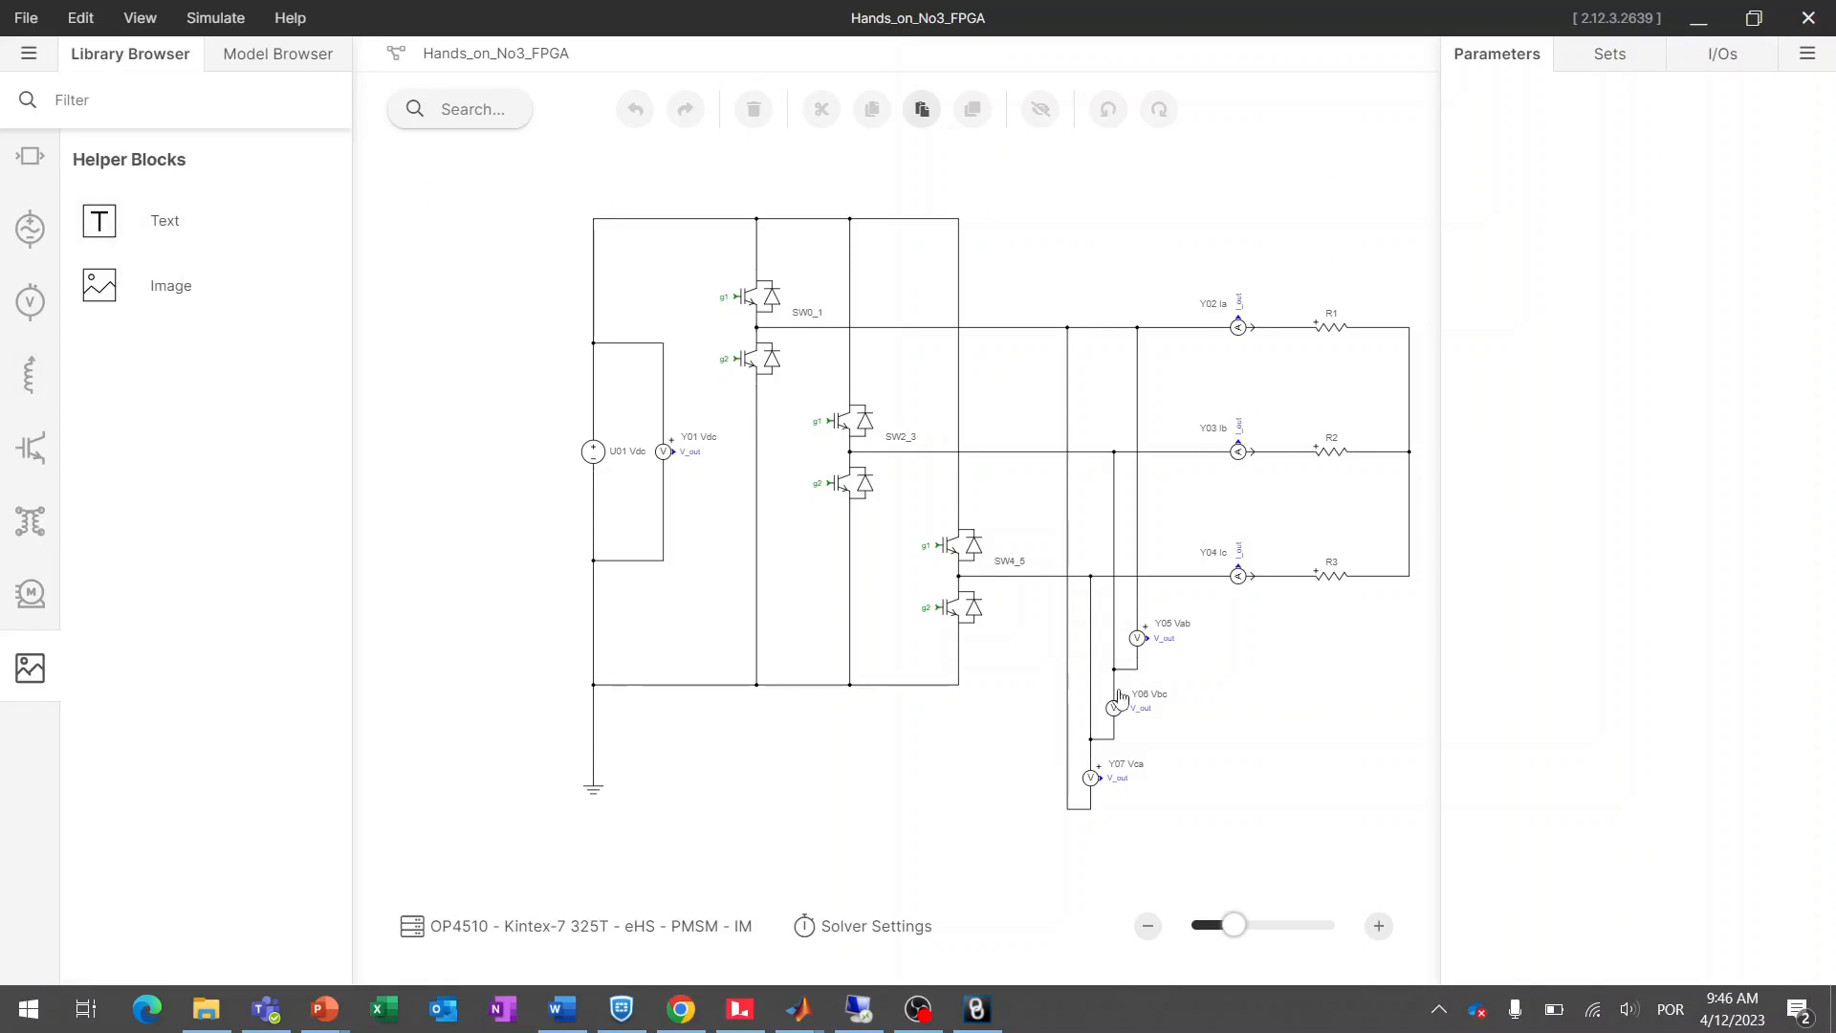
- Examine the source of half bridge SW2_3's gate 1 control signal and compare it with the eHS block's inports in Simulink
left_click(841, 444)
left_click(843, 448)
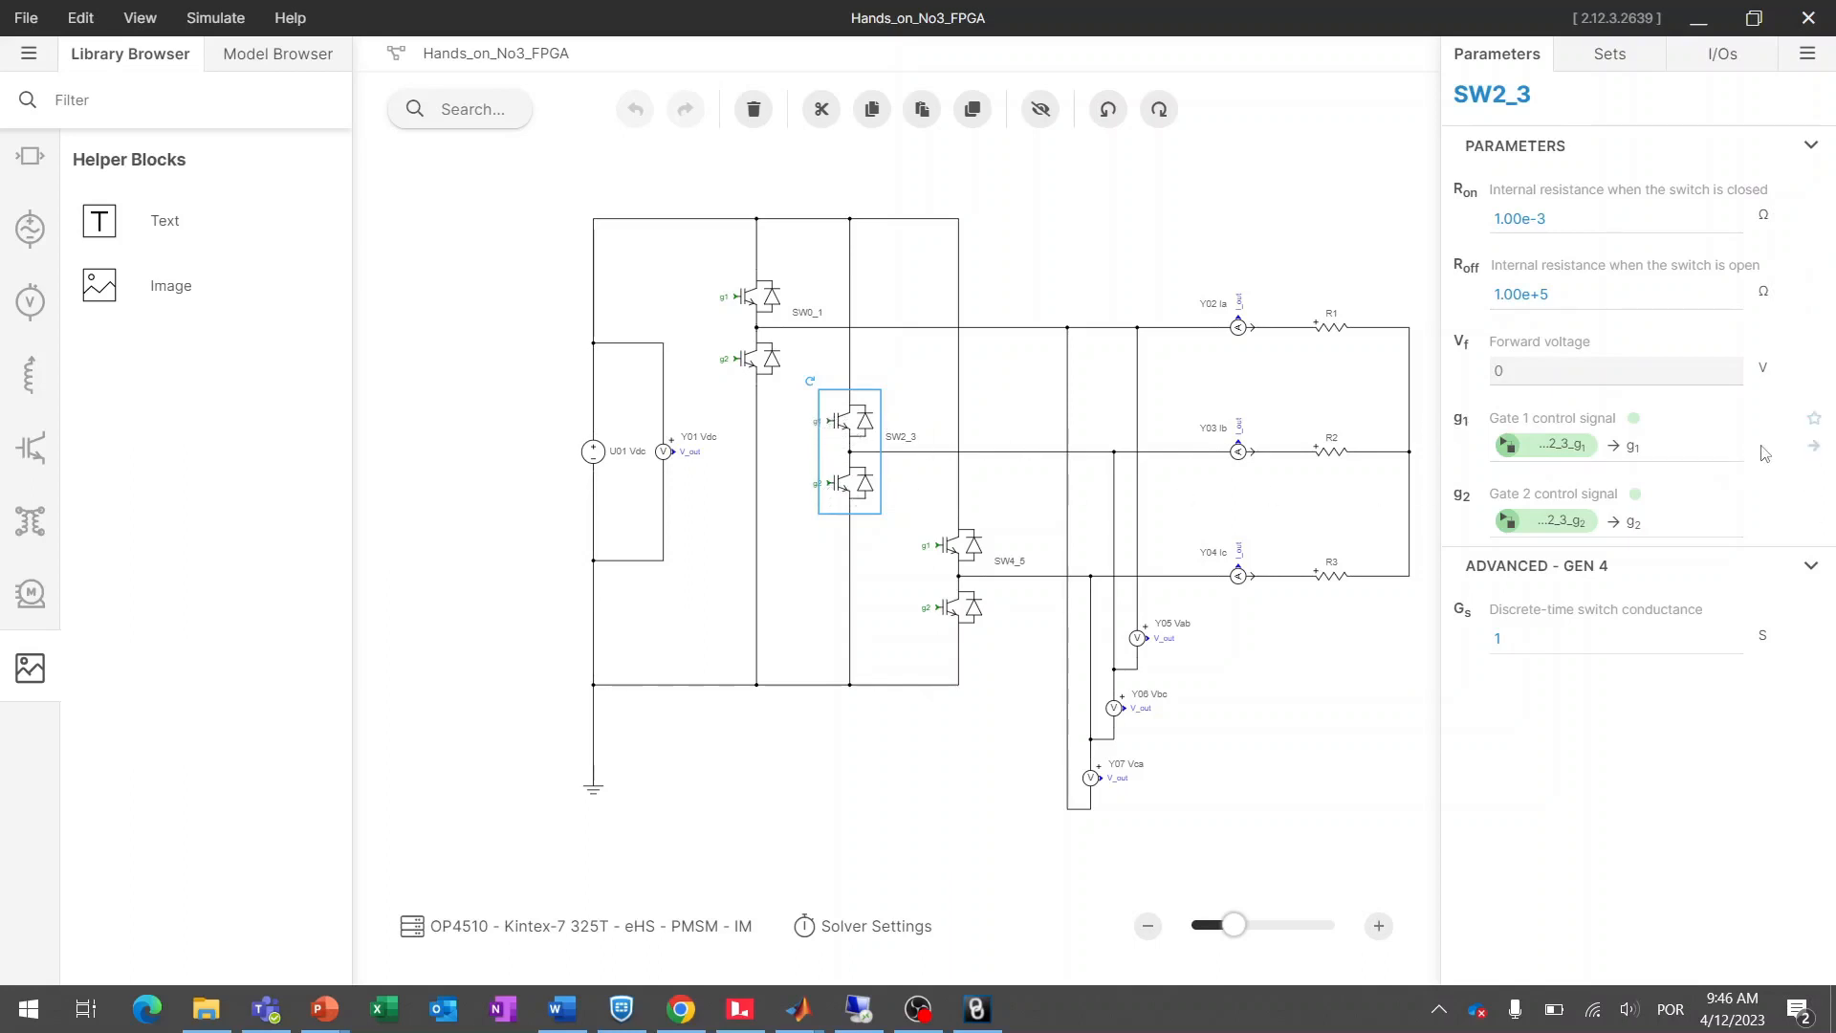
left_click(1815, 449)
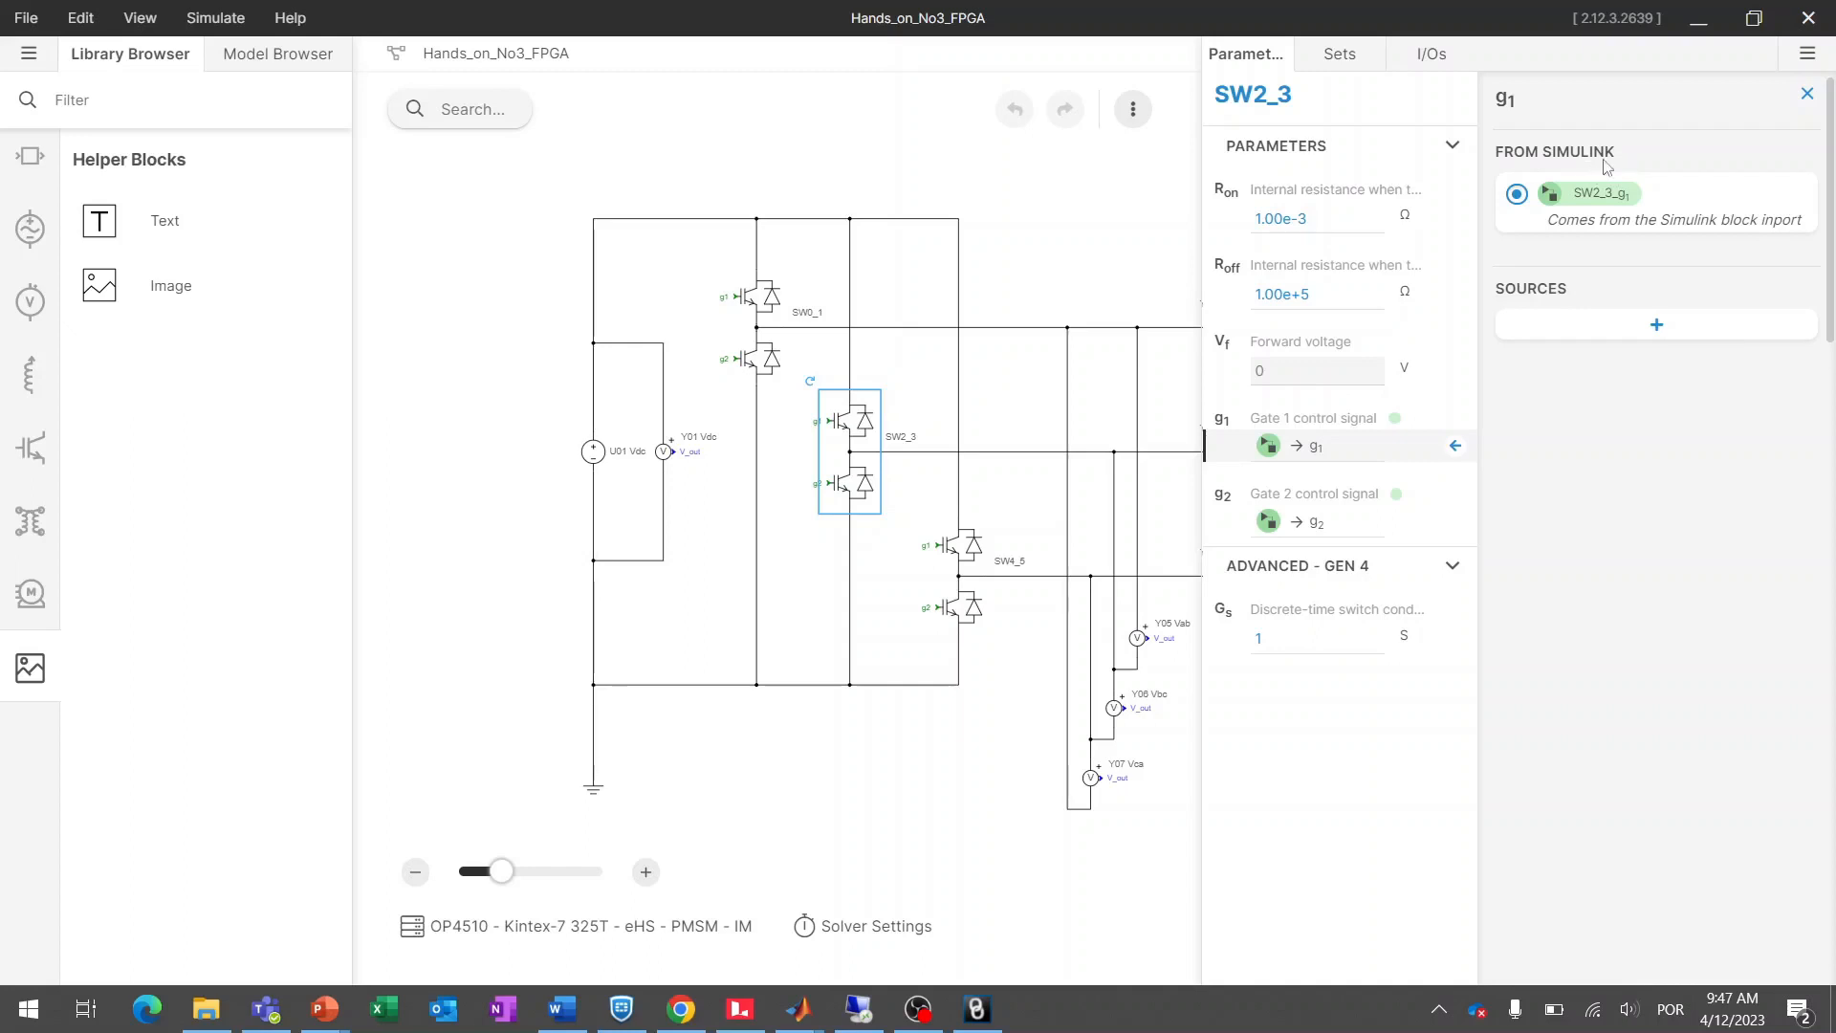
mouse_move(798, 1011)
left_click(969, 818)
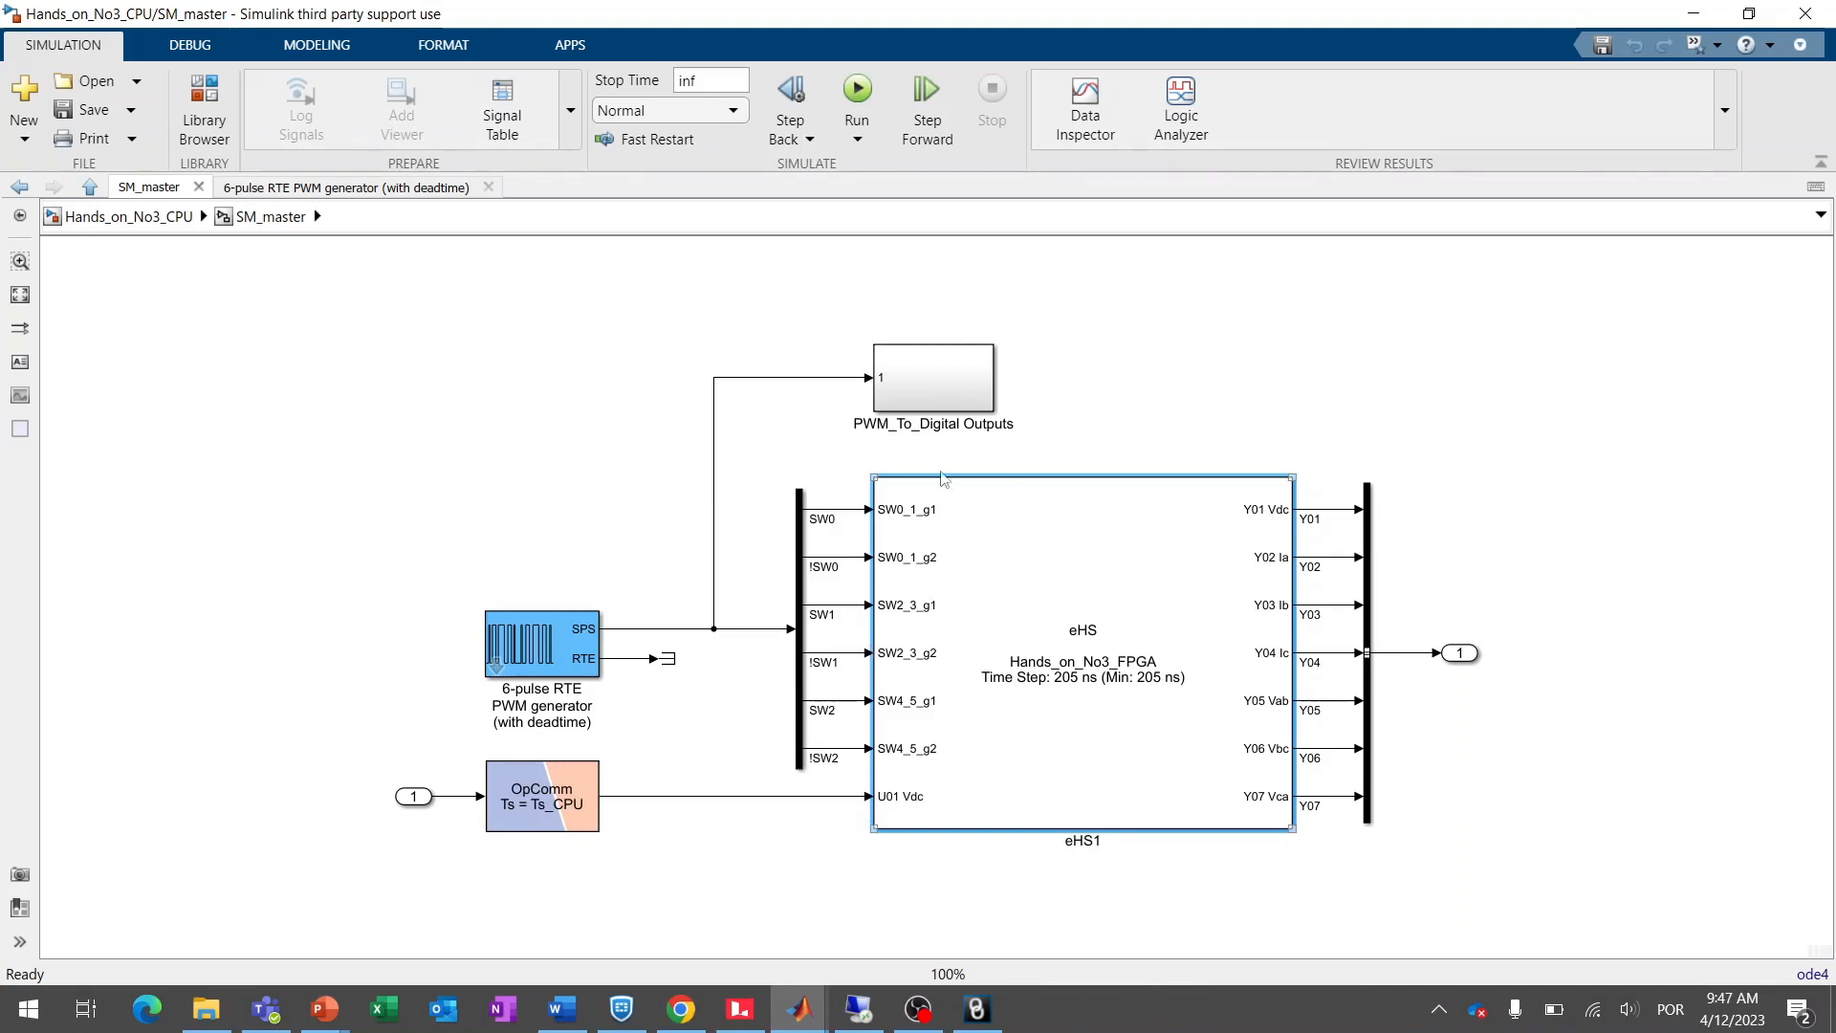
key("alt+Tab")
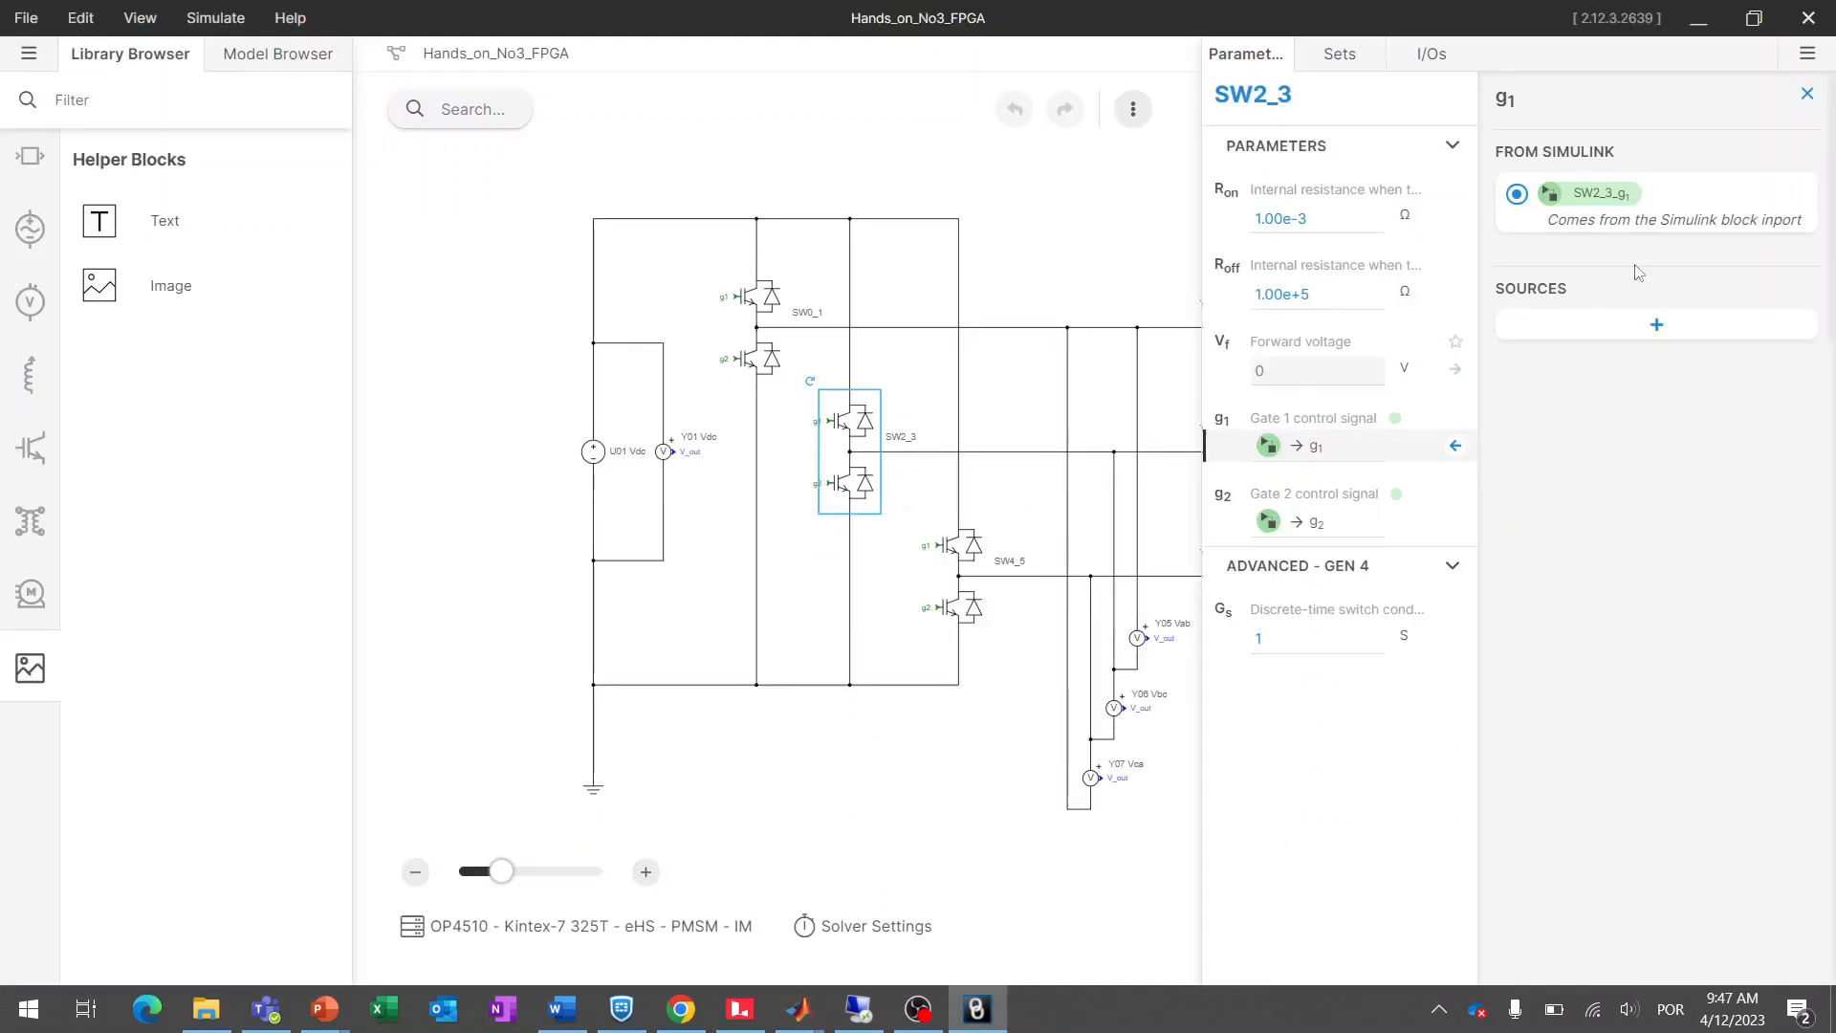
- Assign digital input DI1 to SW2_3's gate 1 control signal and switch the source back to the Simulink inport
left_click(1656, 325)
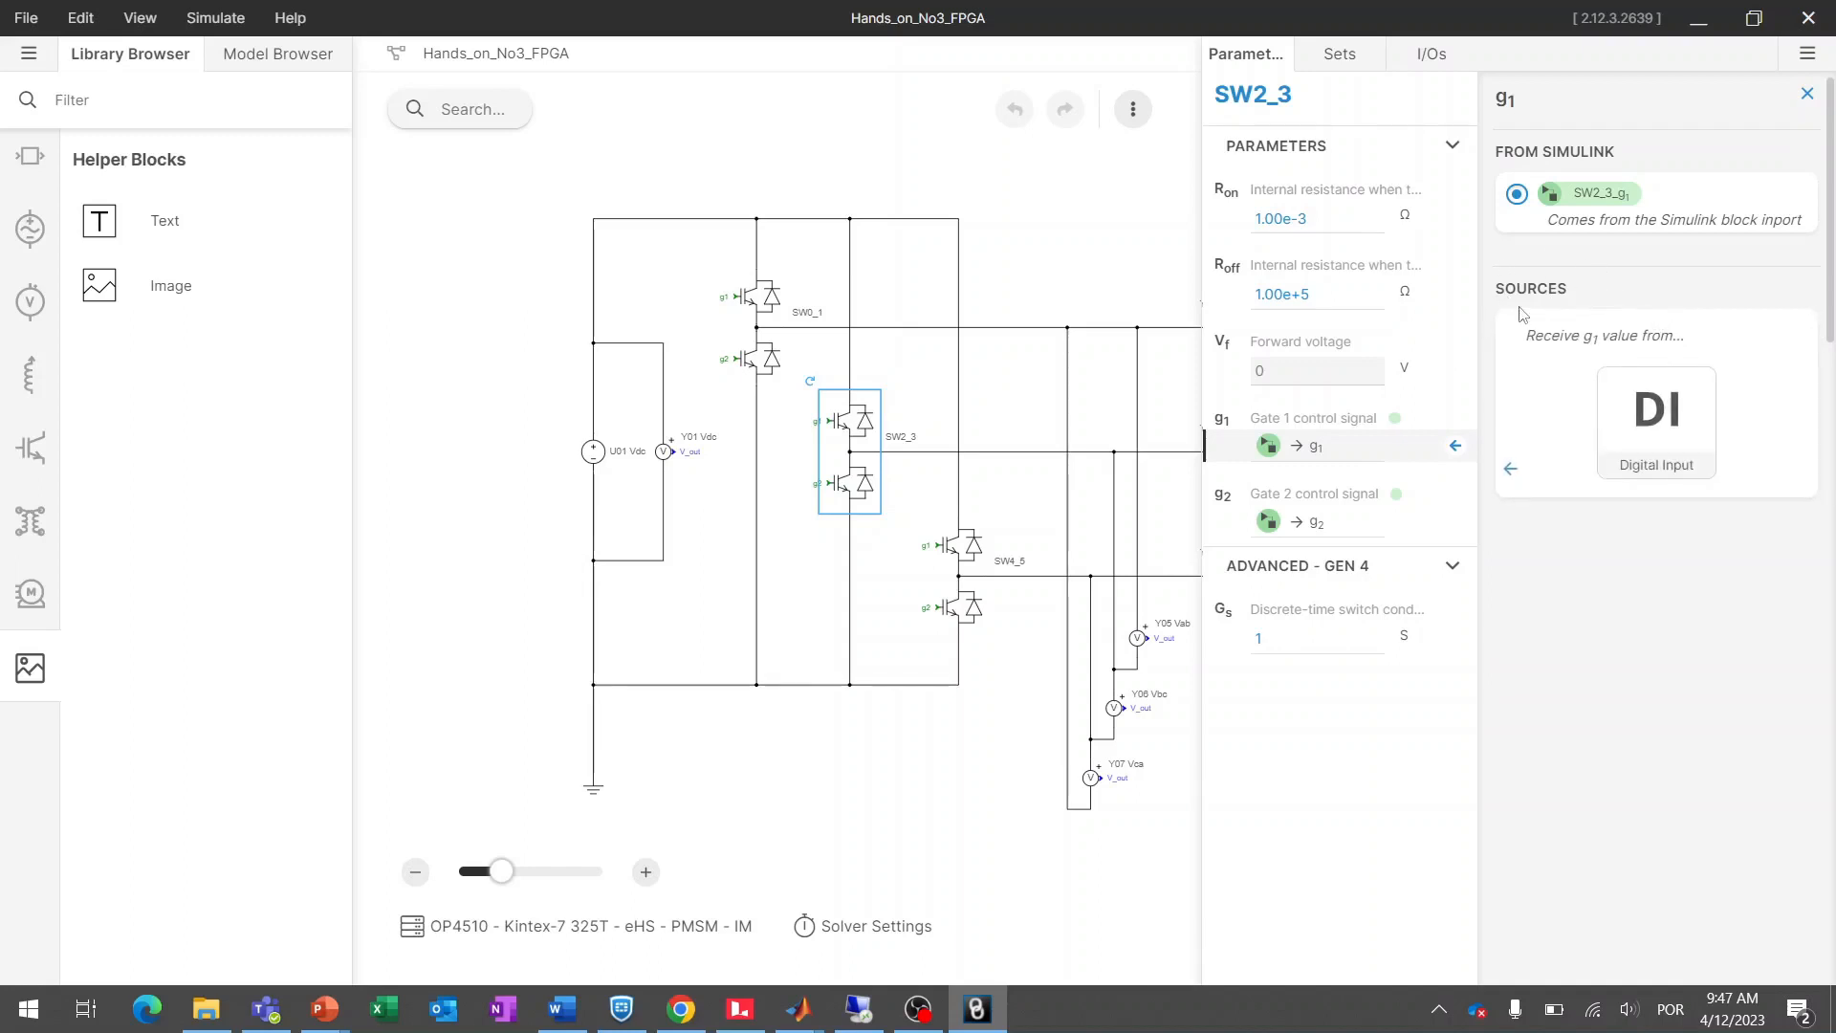
left_click(1699, 441)
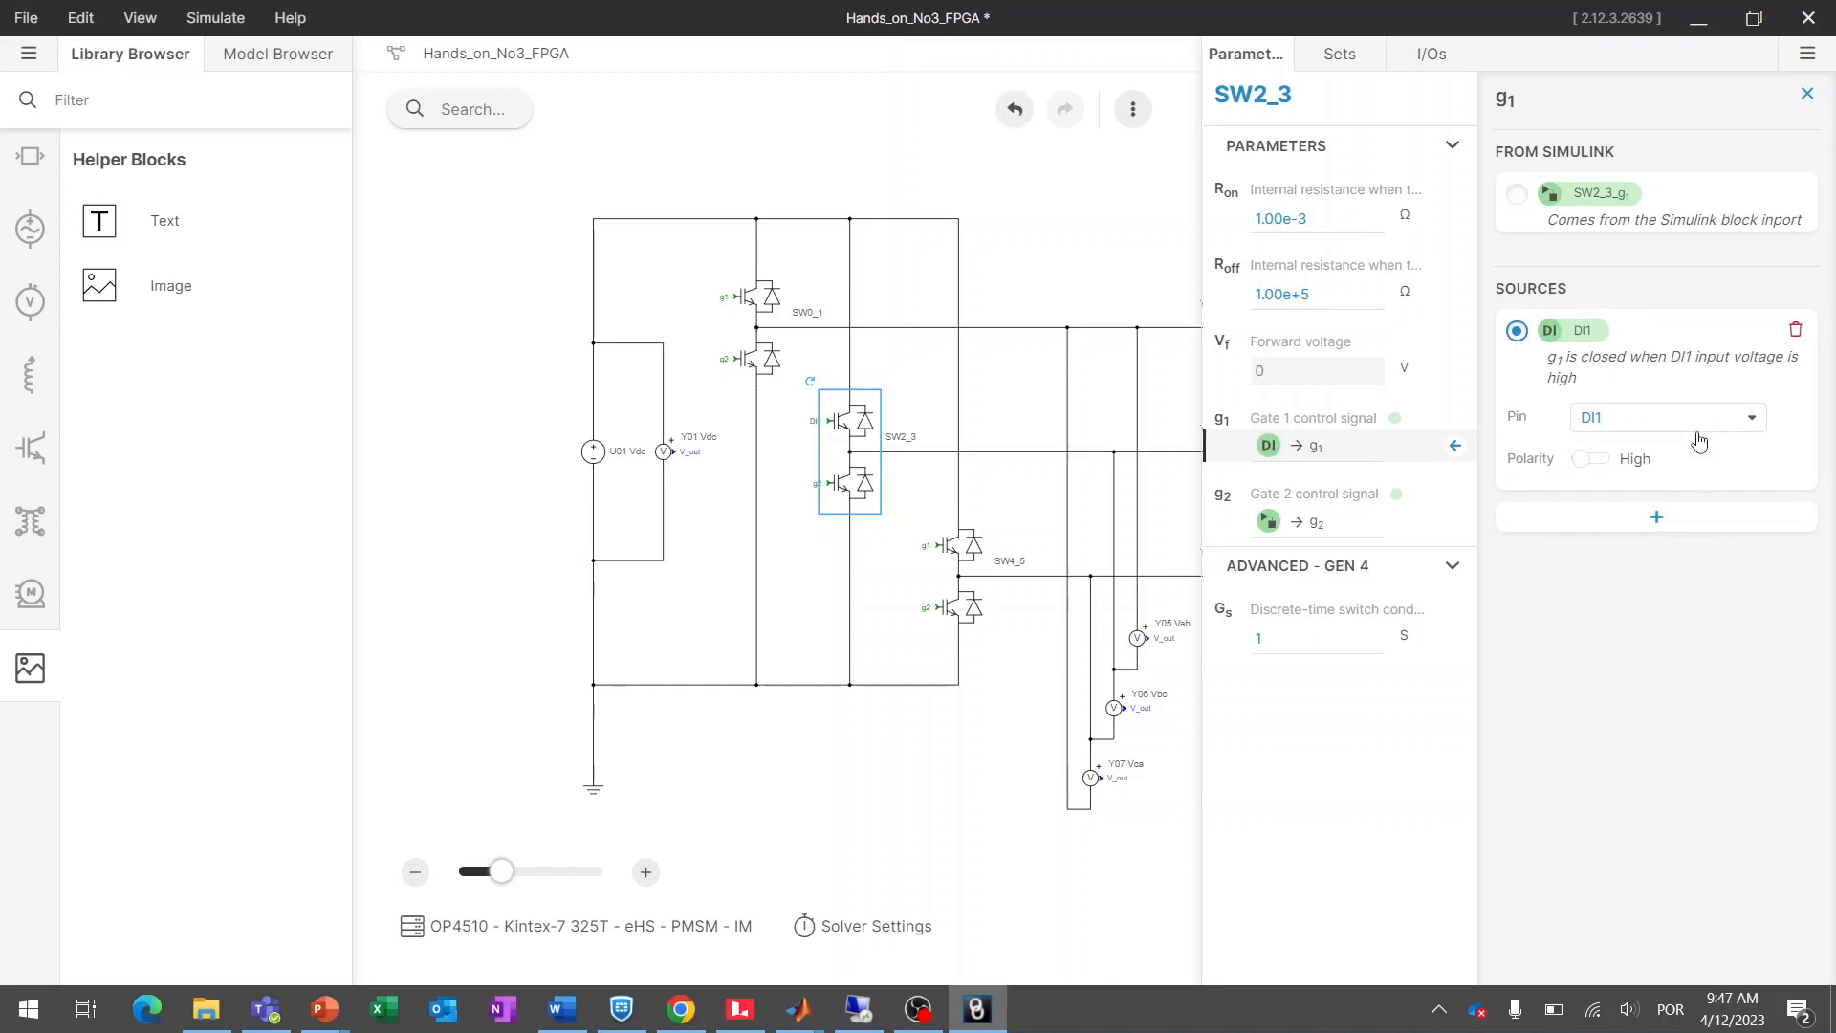
left_click(1700, 424)
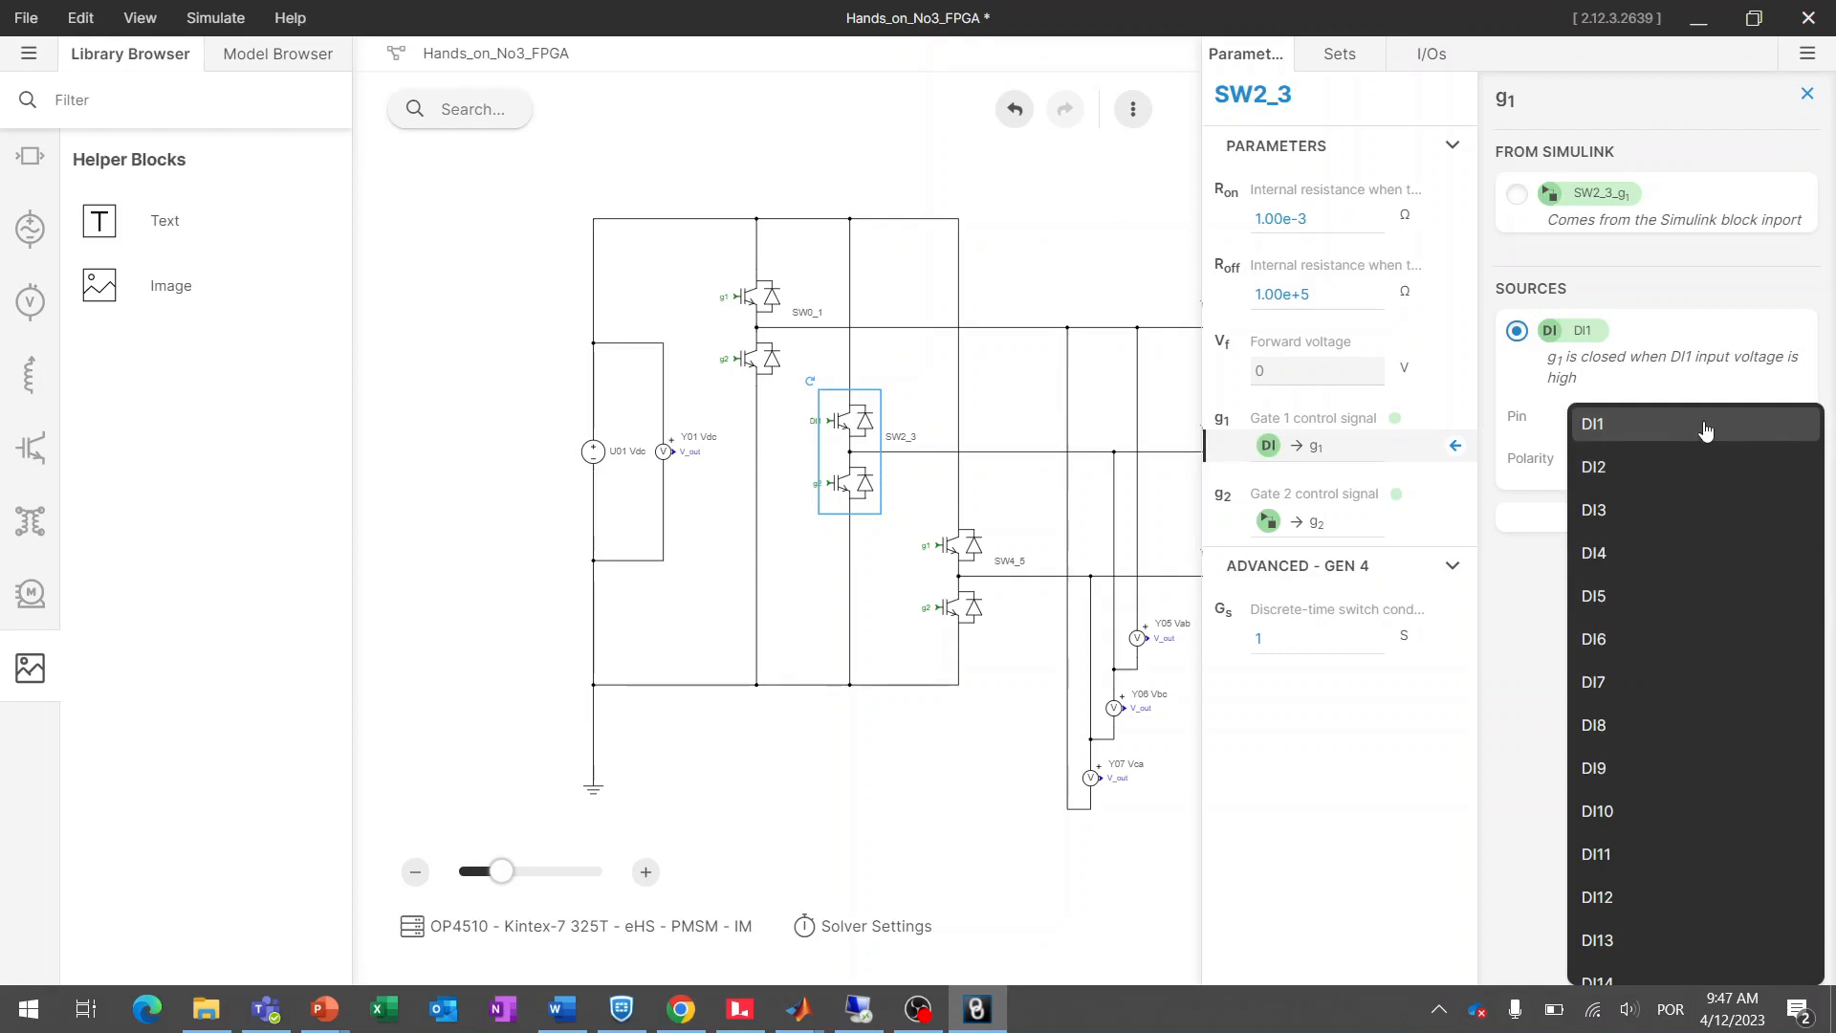
left_click(1629, 436)
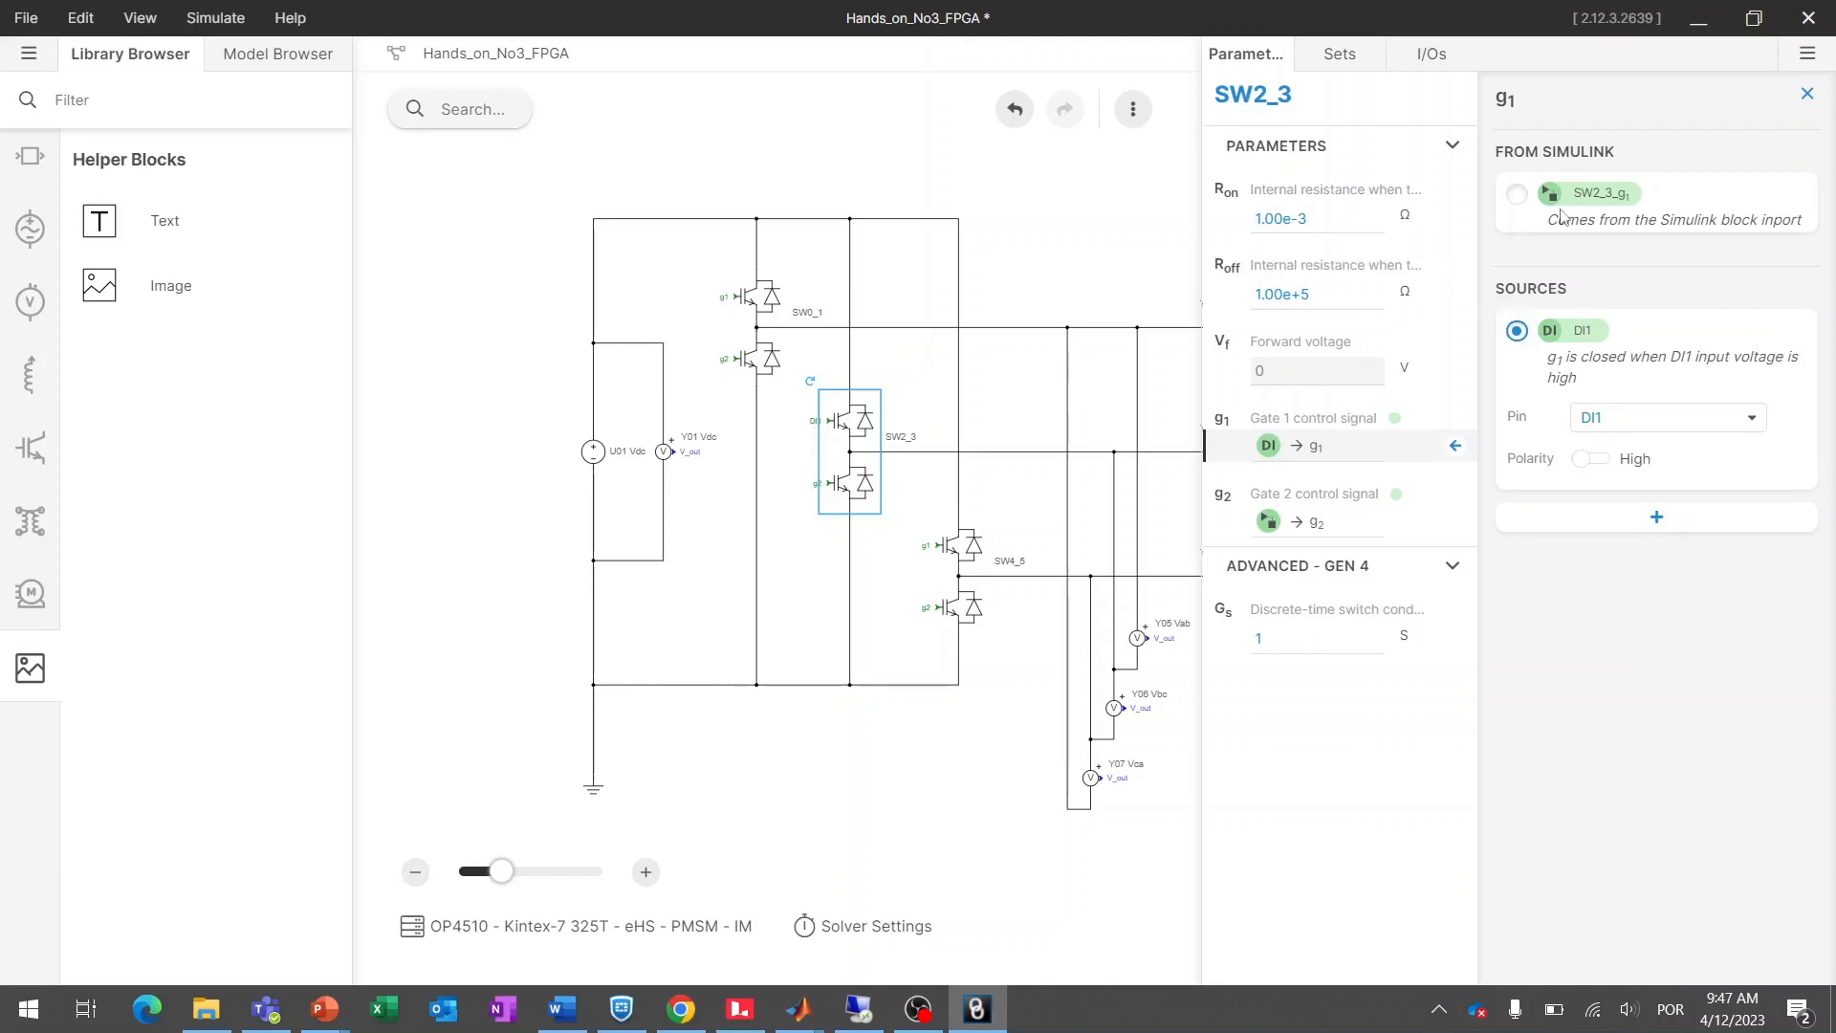
left_click(1519, 195)
left_click(1807, 94)
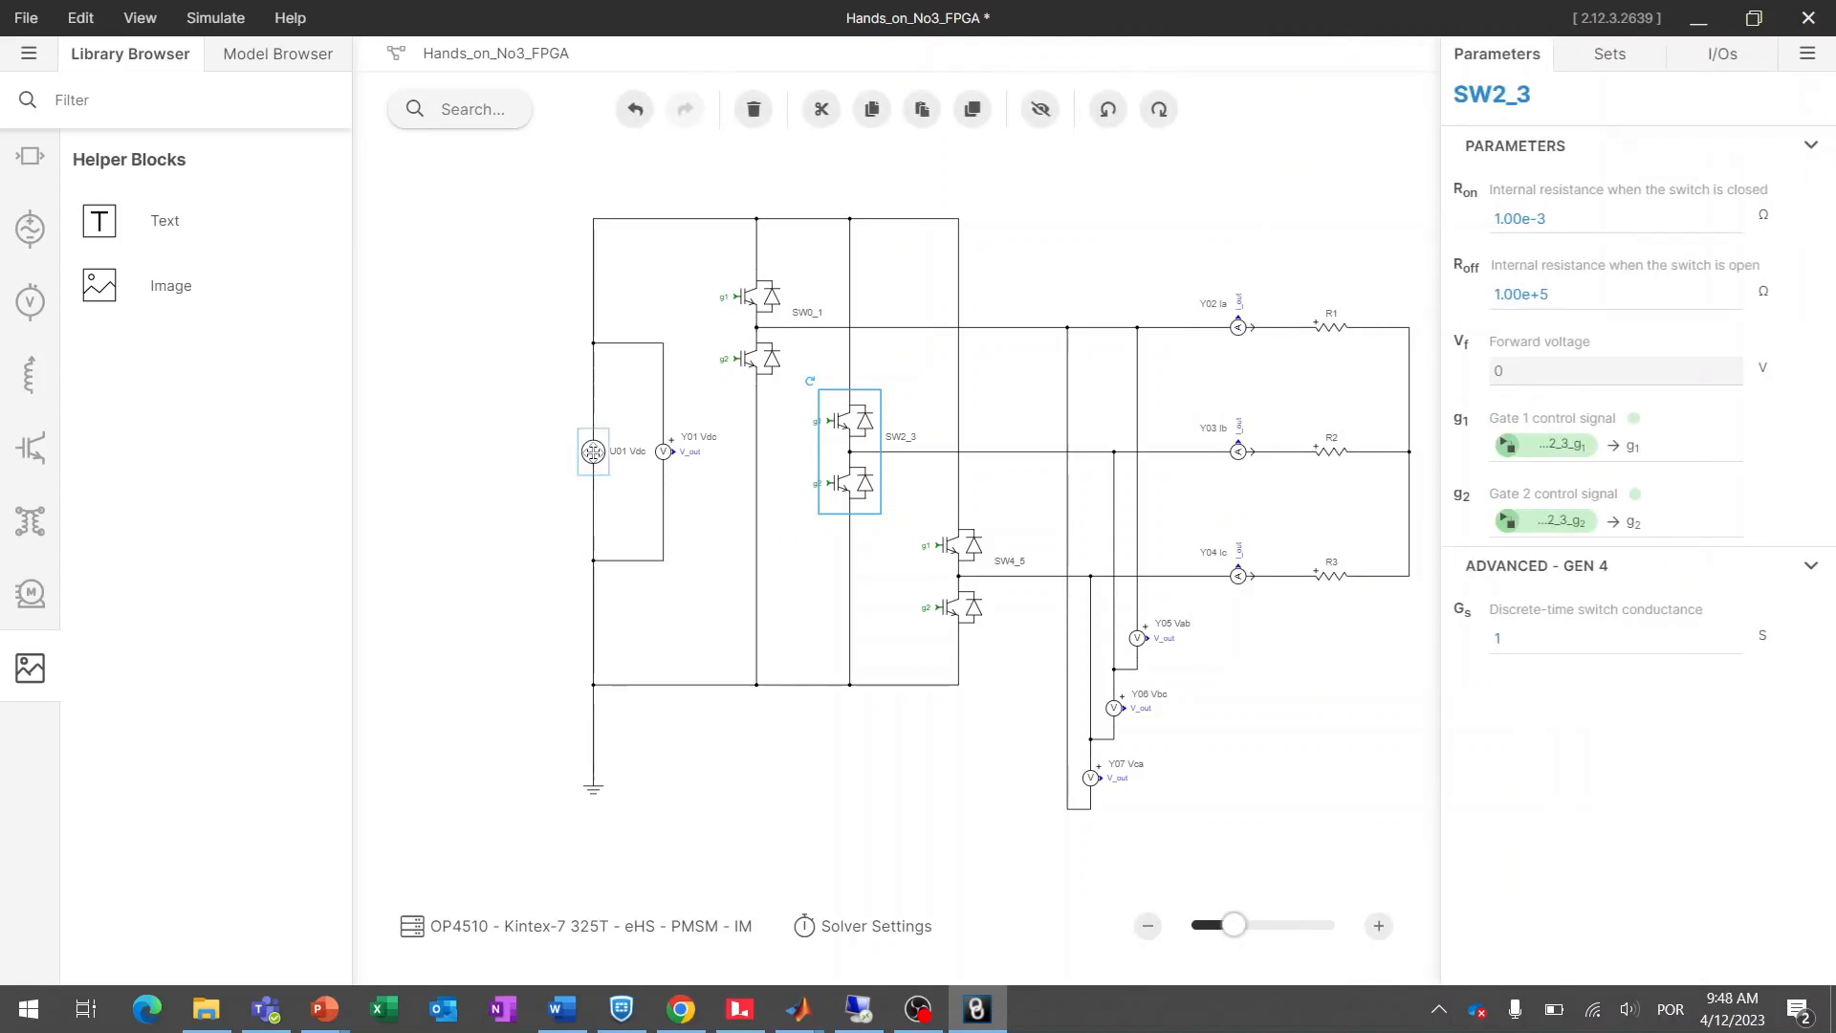
- Place a controlled voltage source beside the circuit's U01 Vdc source and view the source options for its Vin signal
left_click(26, 236)
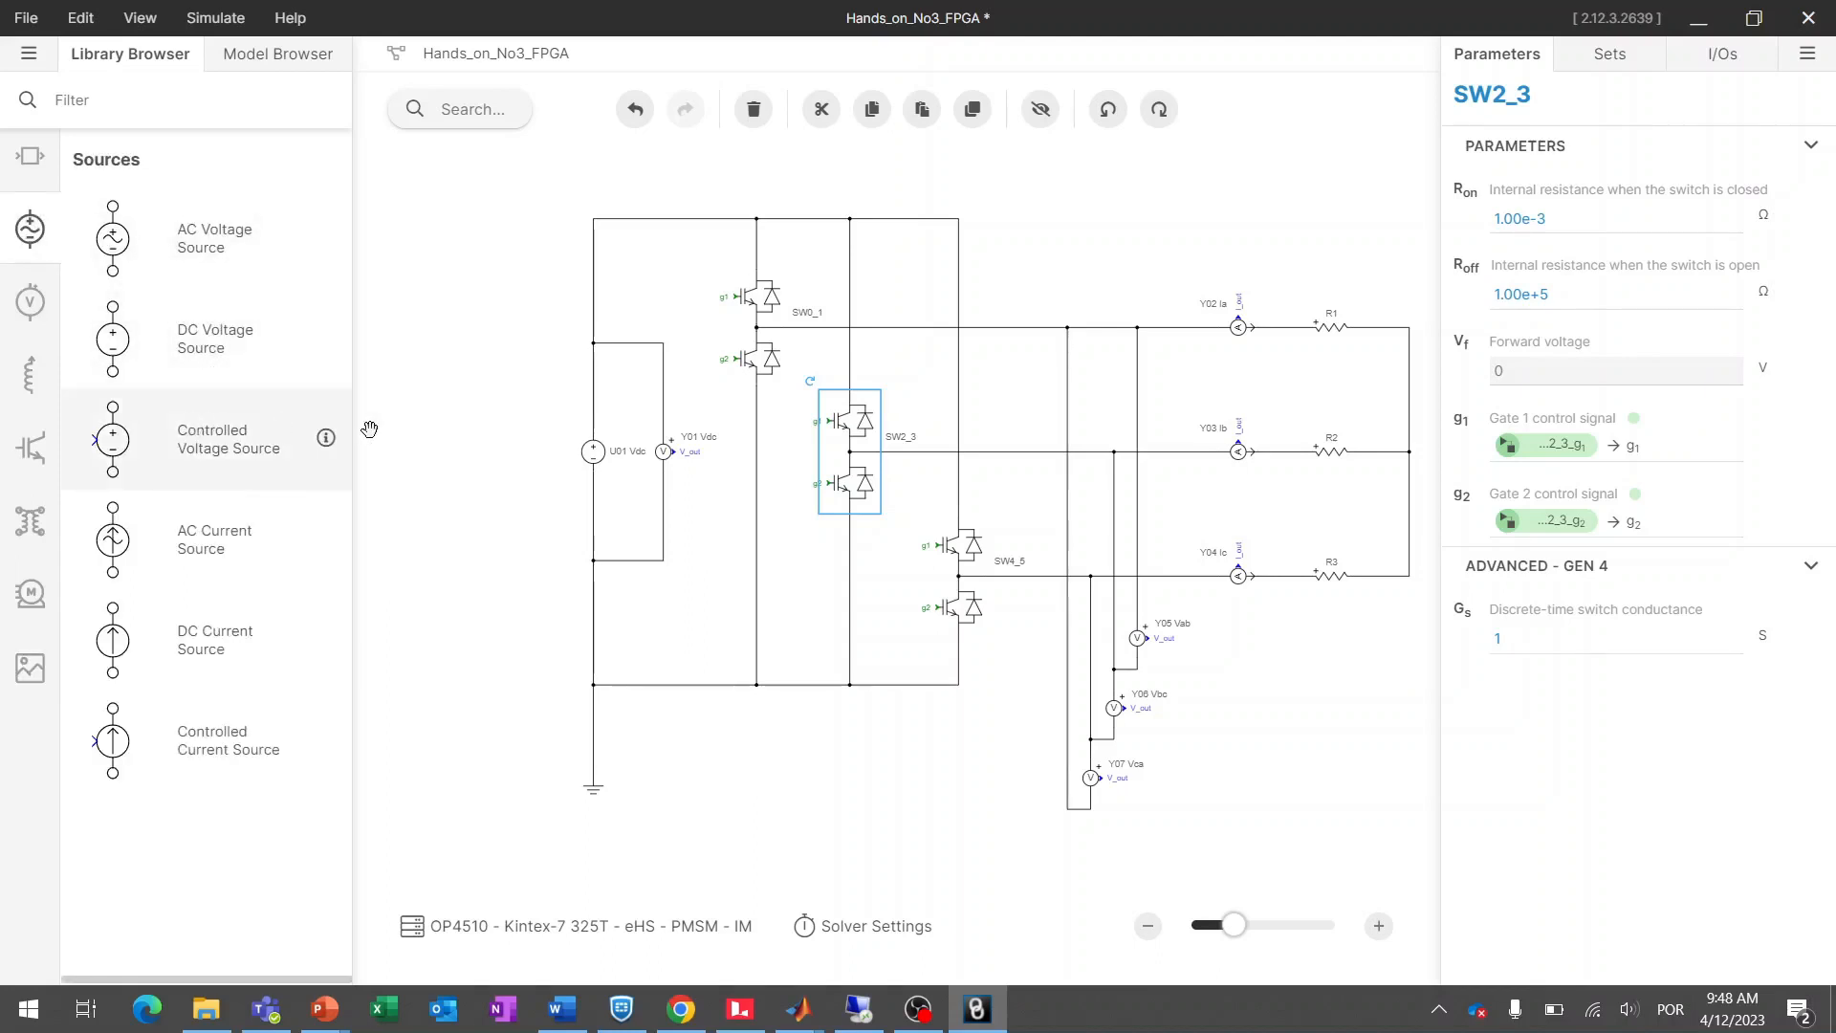
left_click_drag(369, 430, 461, 427)
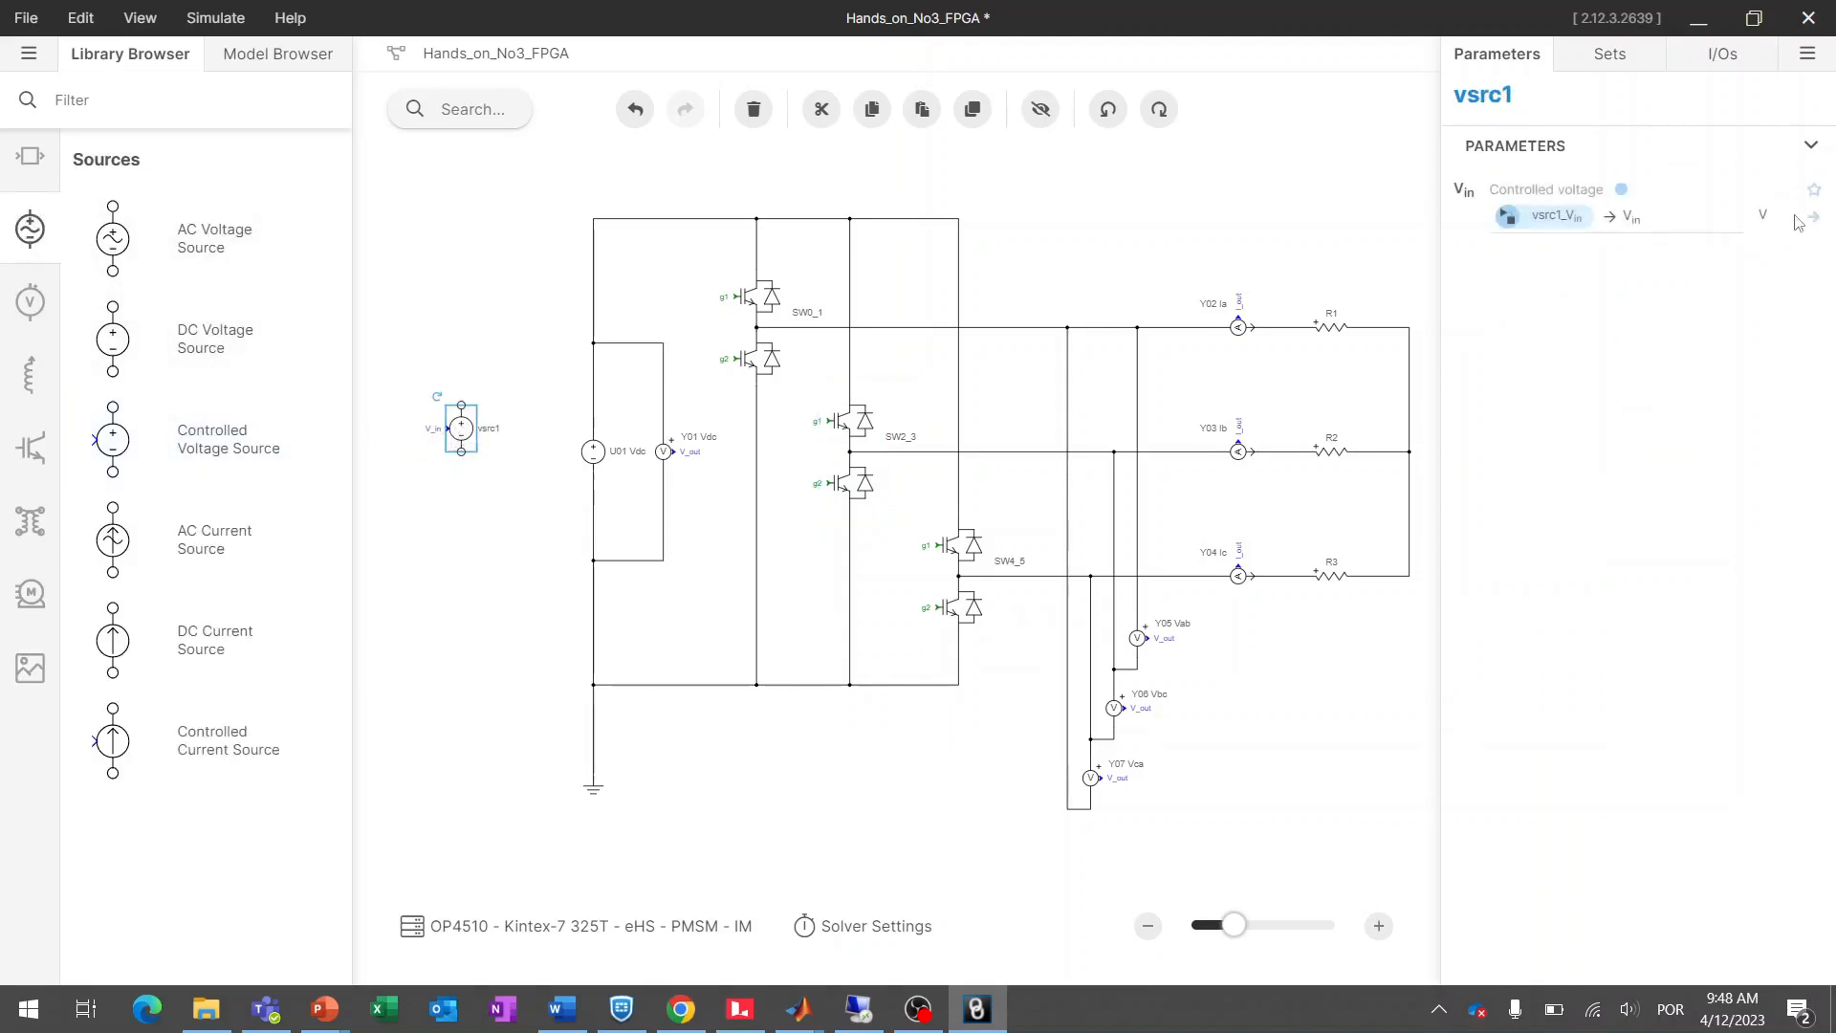
left_click(1814, 218)
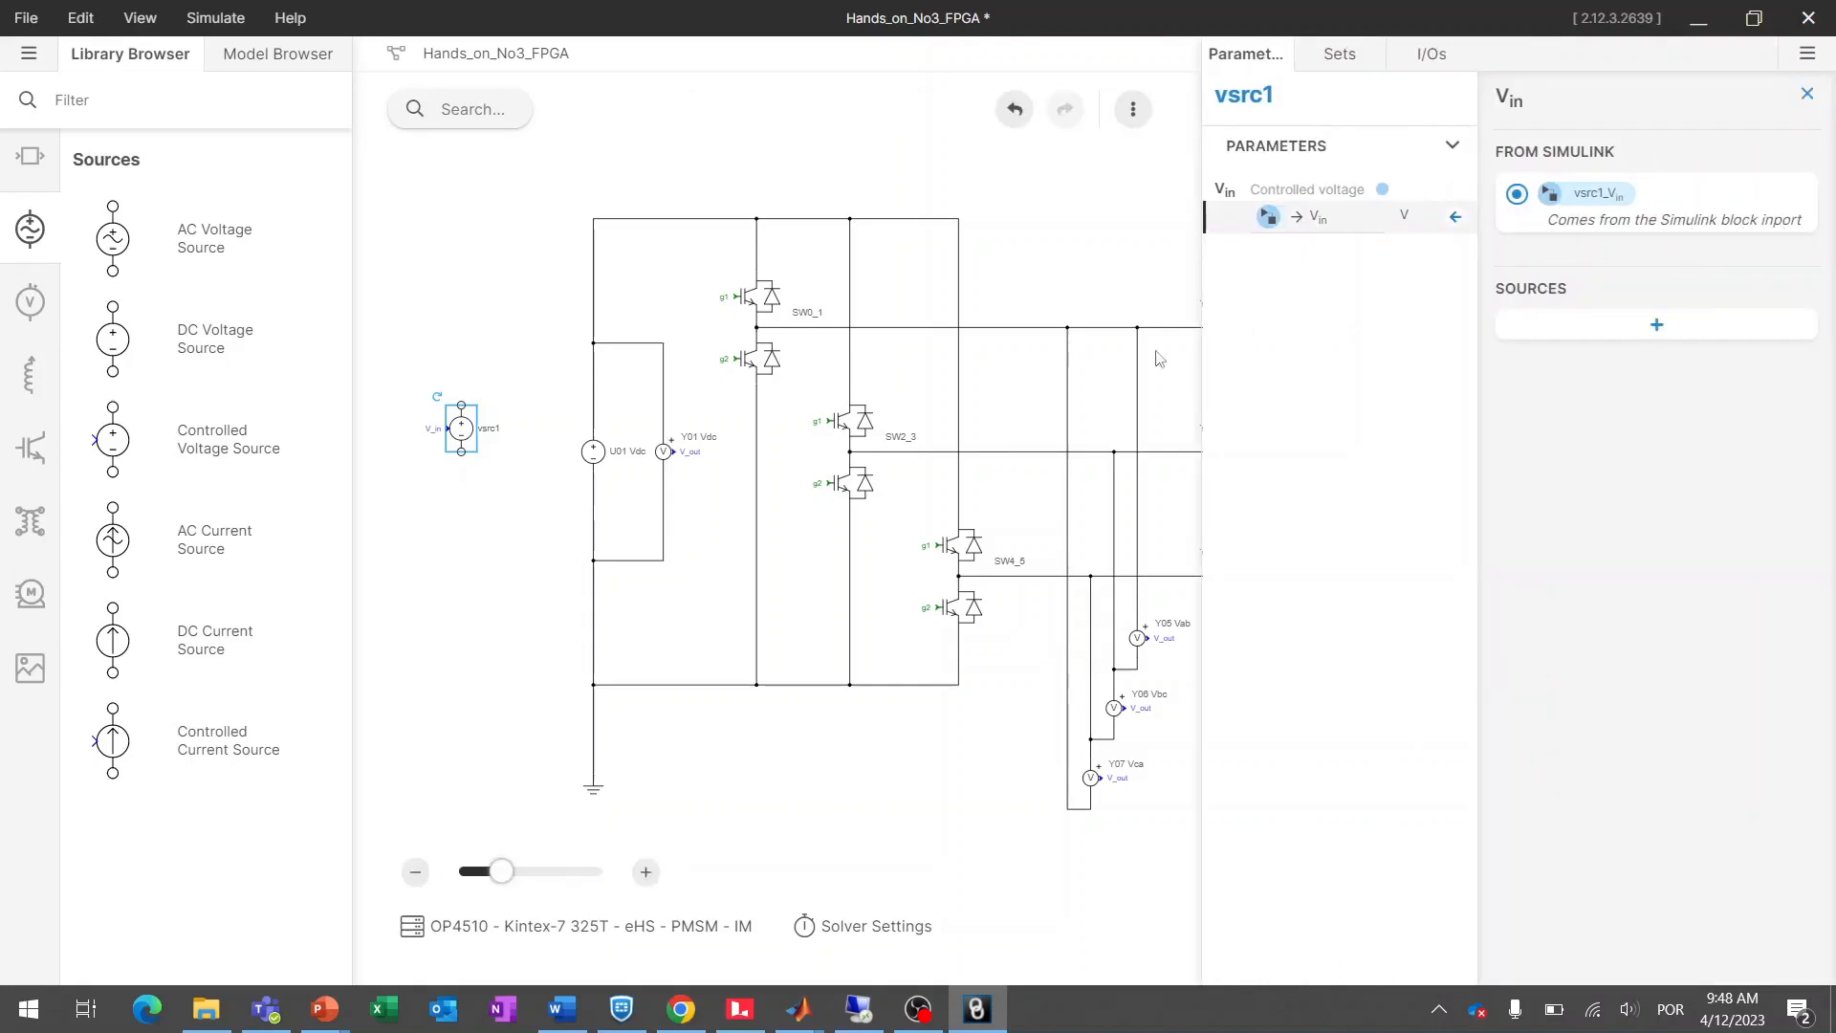
left_click(1659, 325)
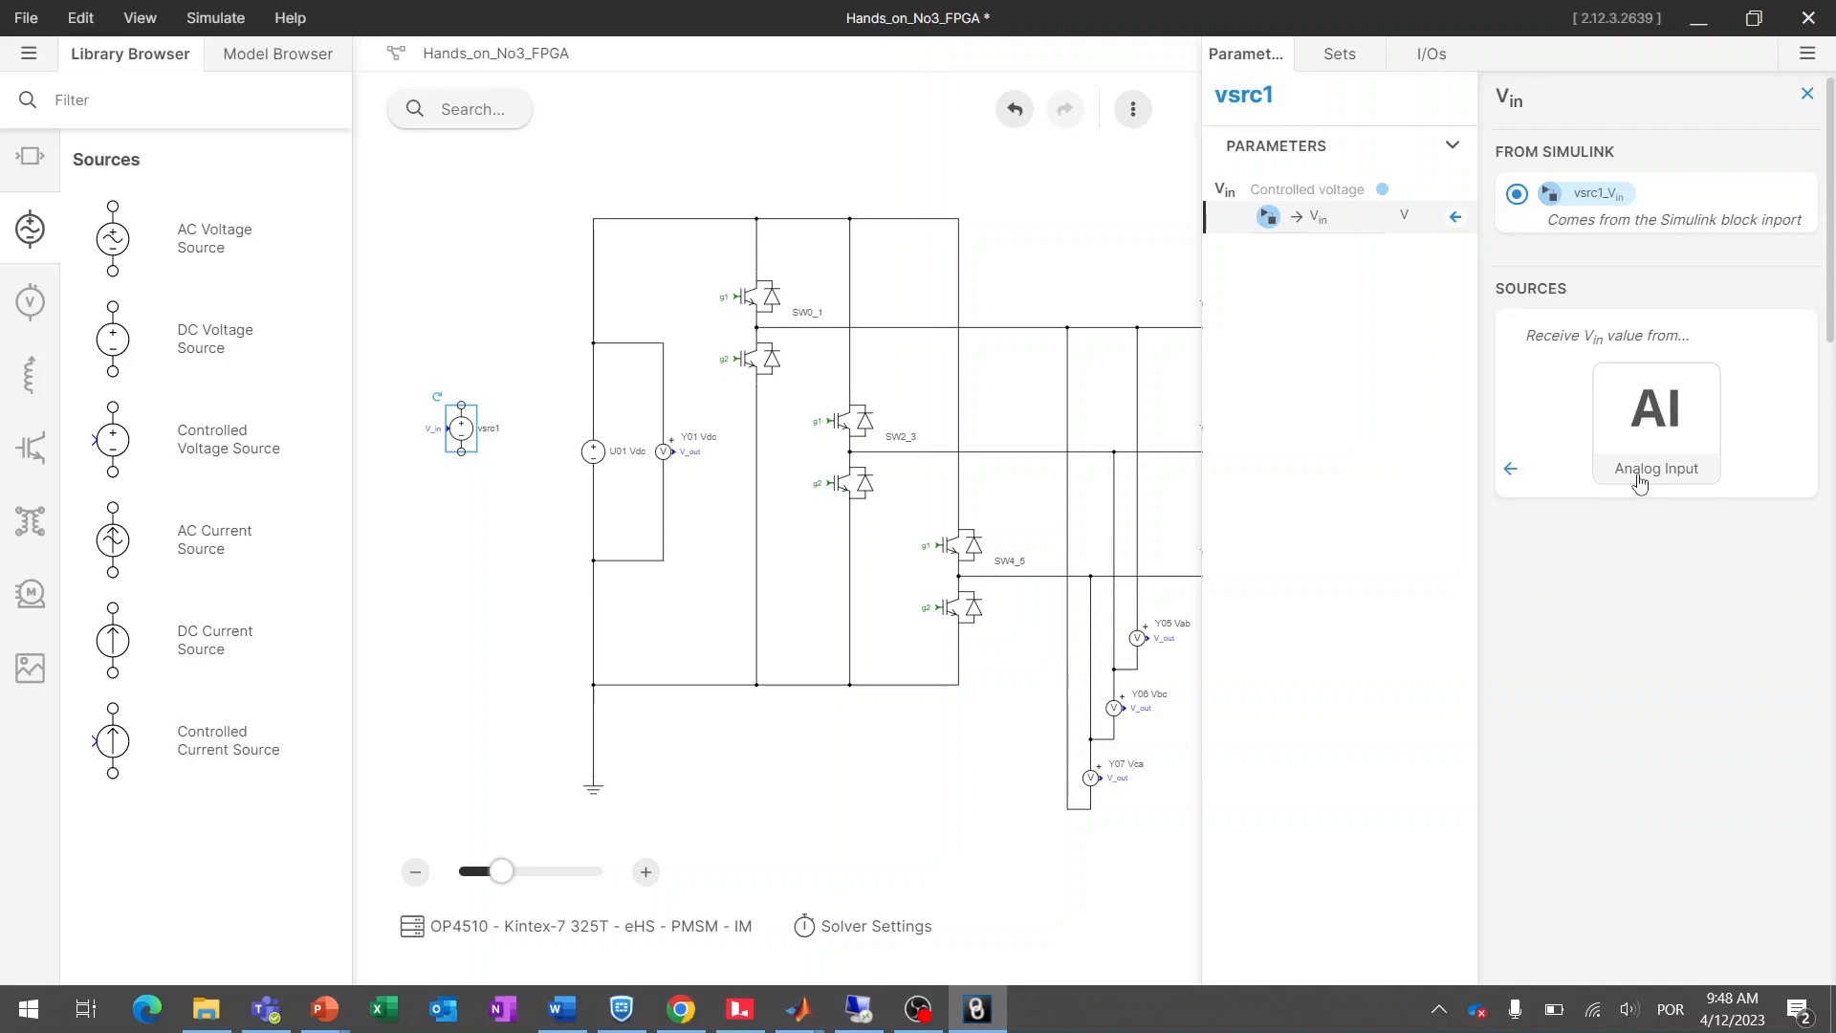
- Close the Vin source settings and delete the controlled voltage source from the schematic
left_click(1807, 93)
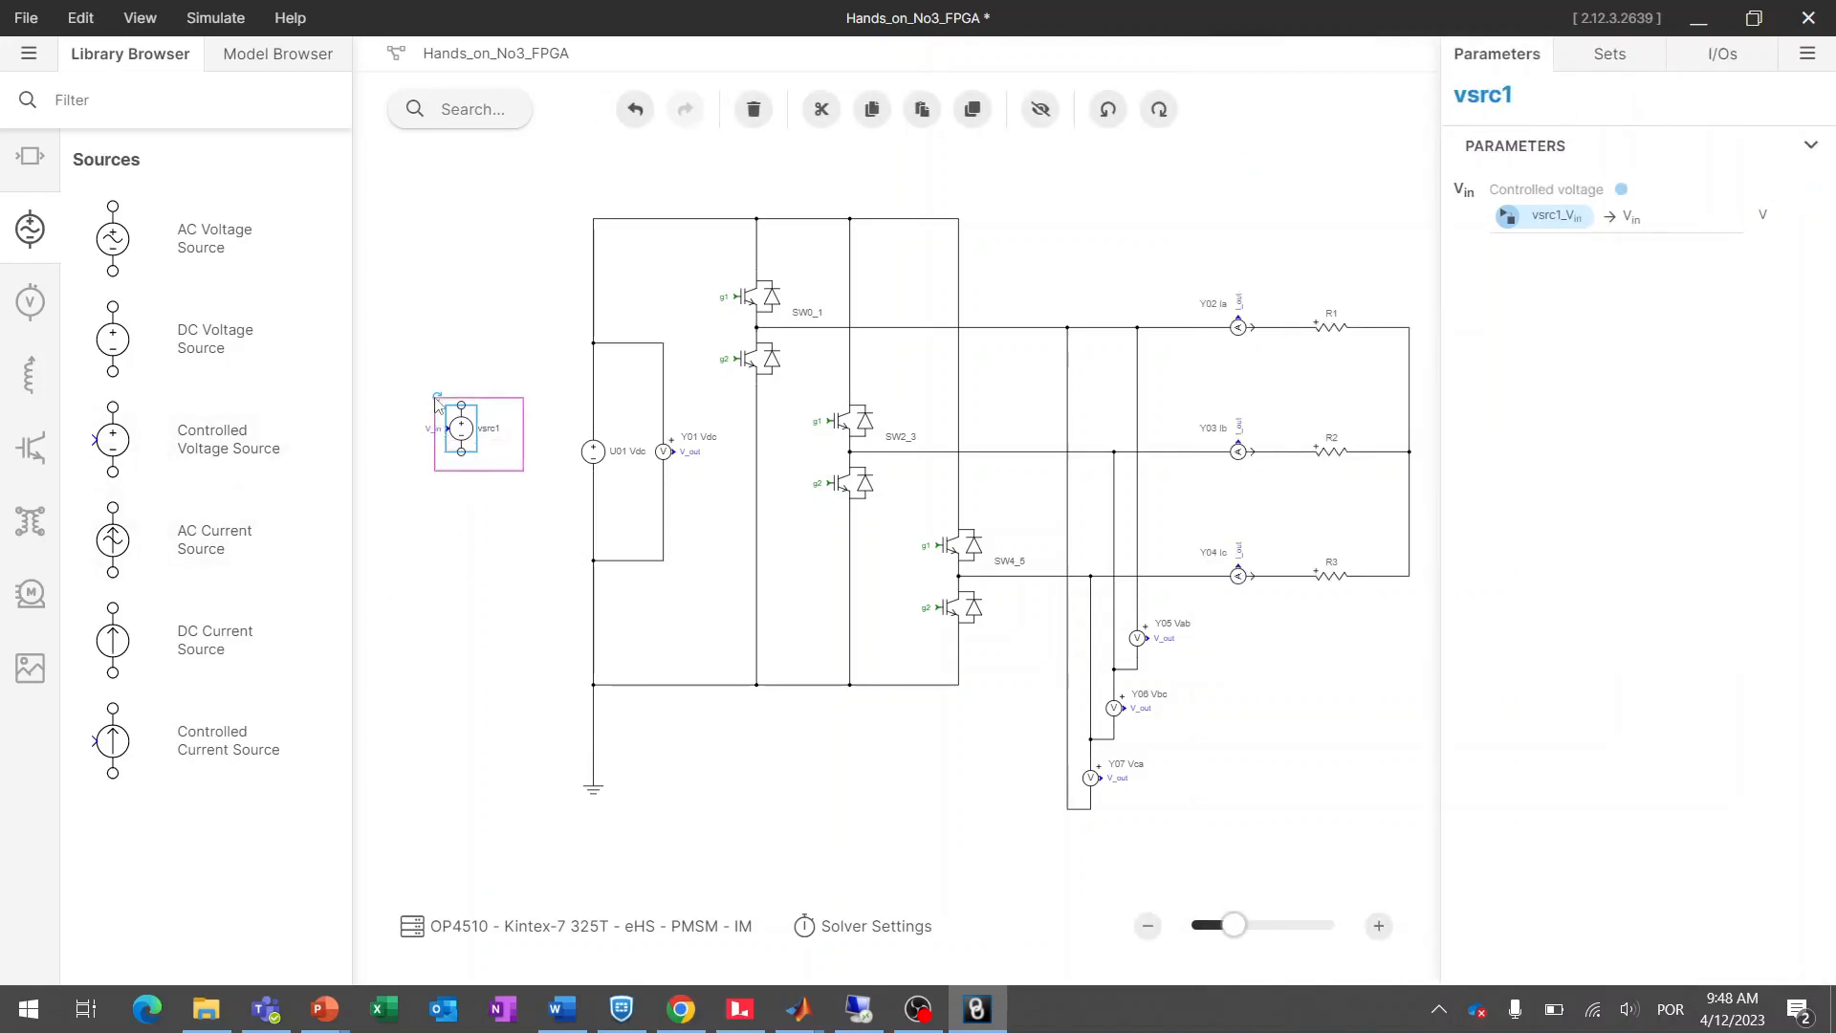
key("Delete")
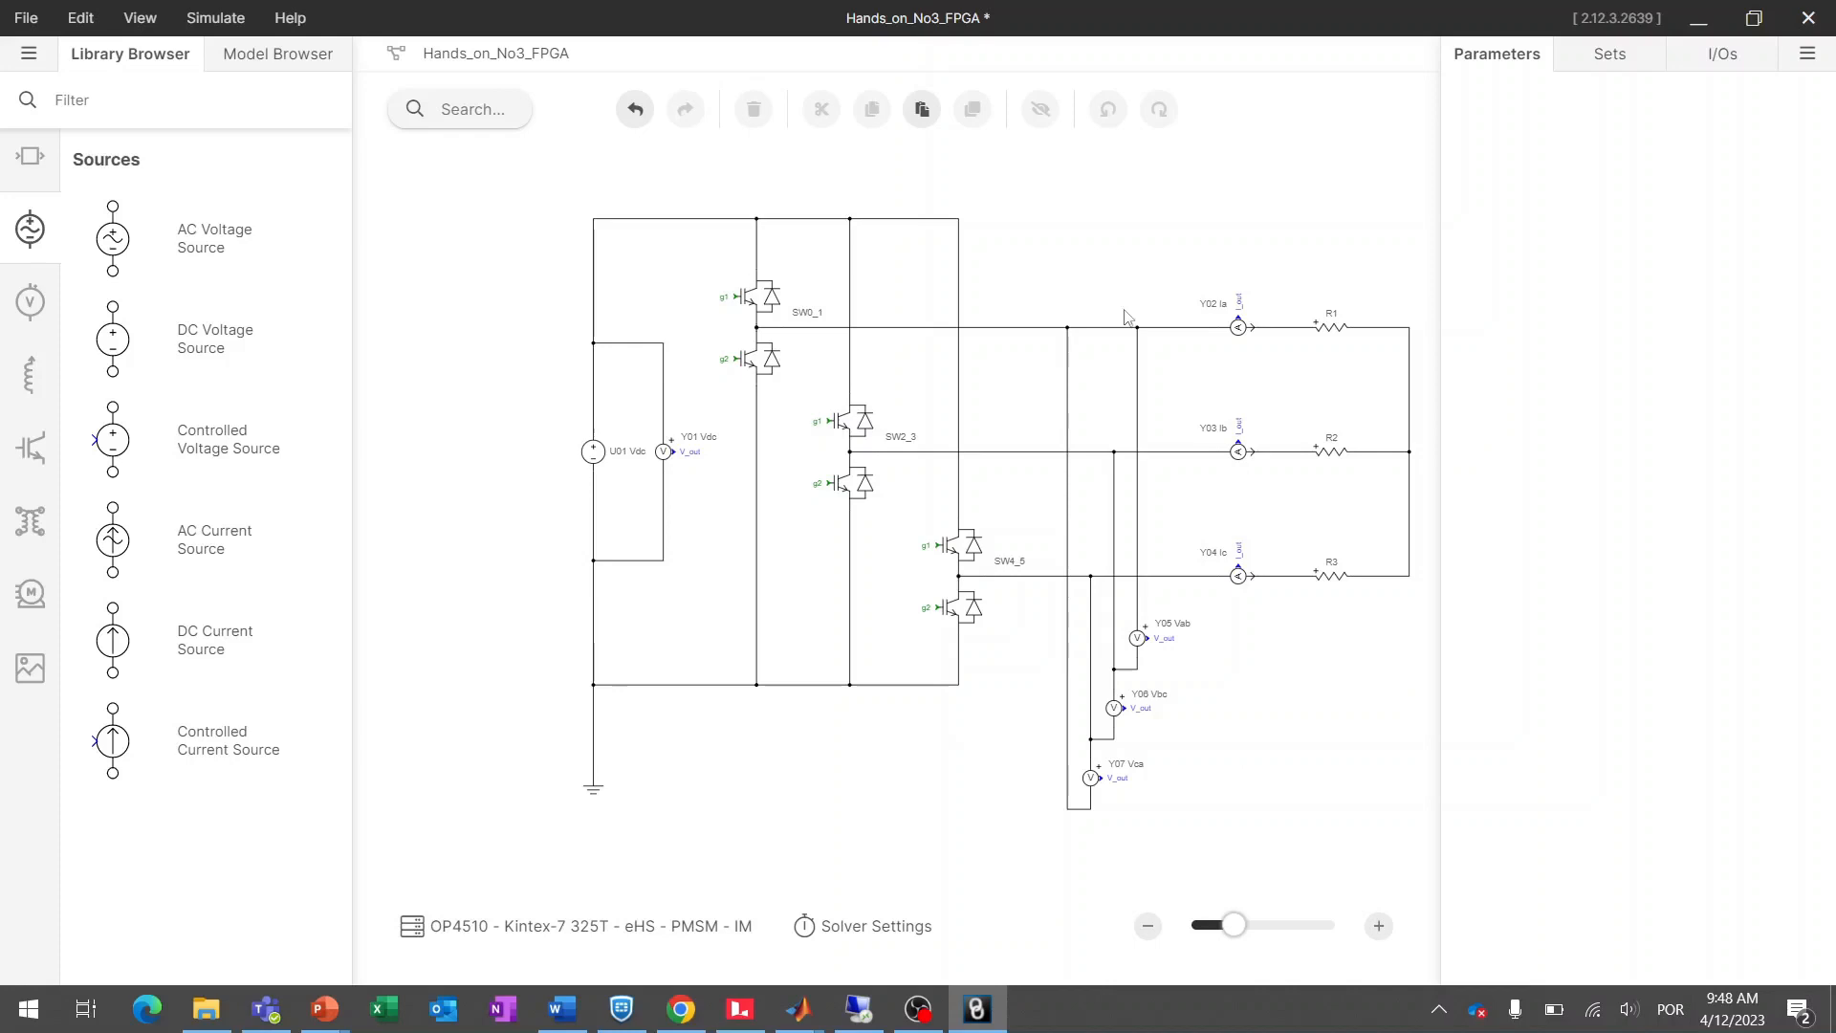
- Add a new simulator setup using an OP4510 with eHS license class x32
left_click(485, 948)
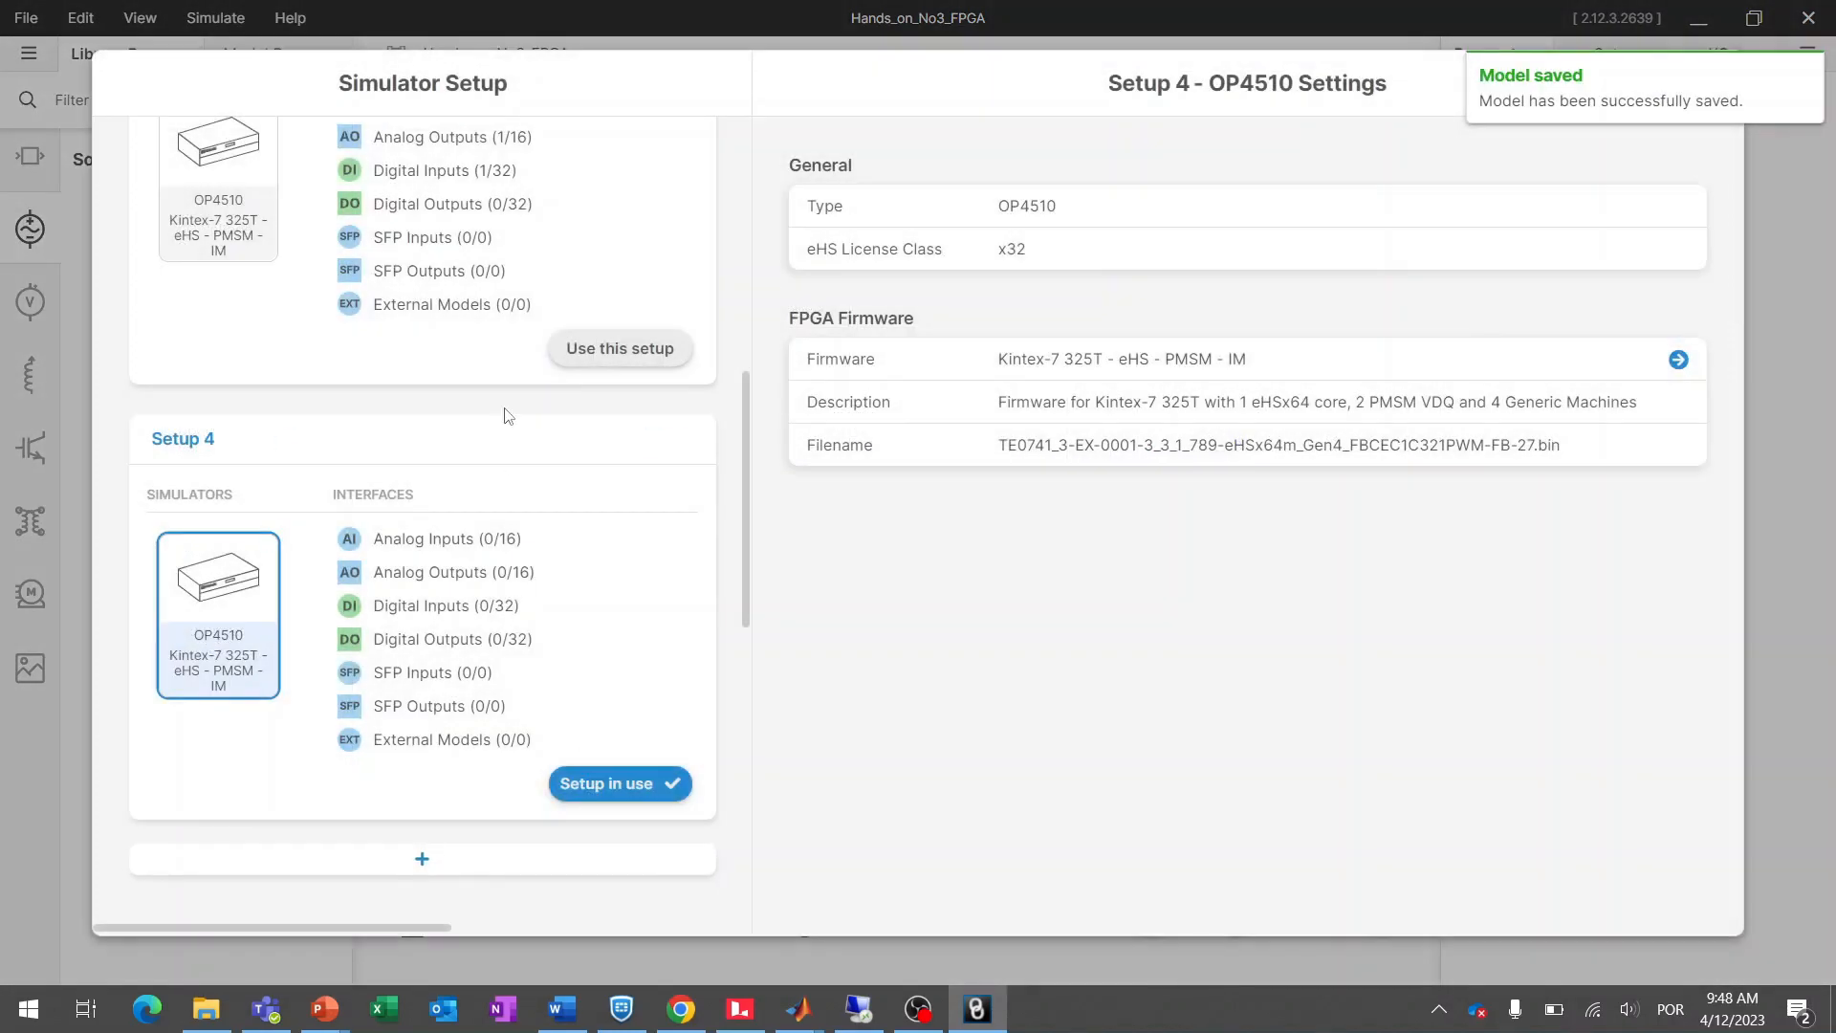
left_click(423, 863)
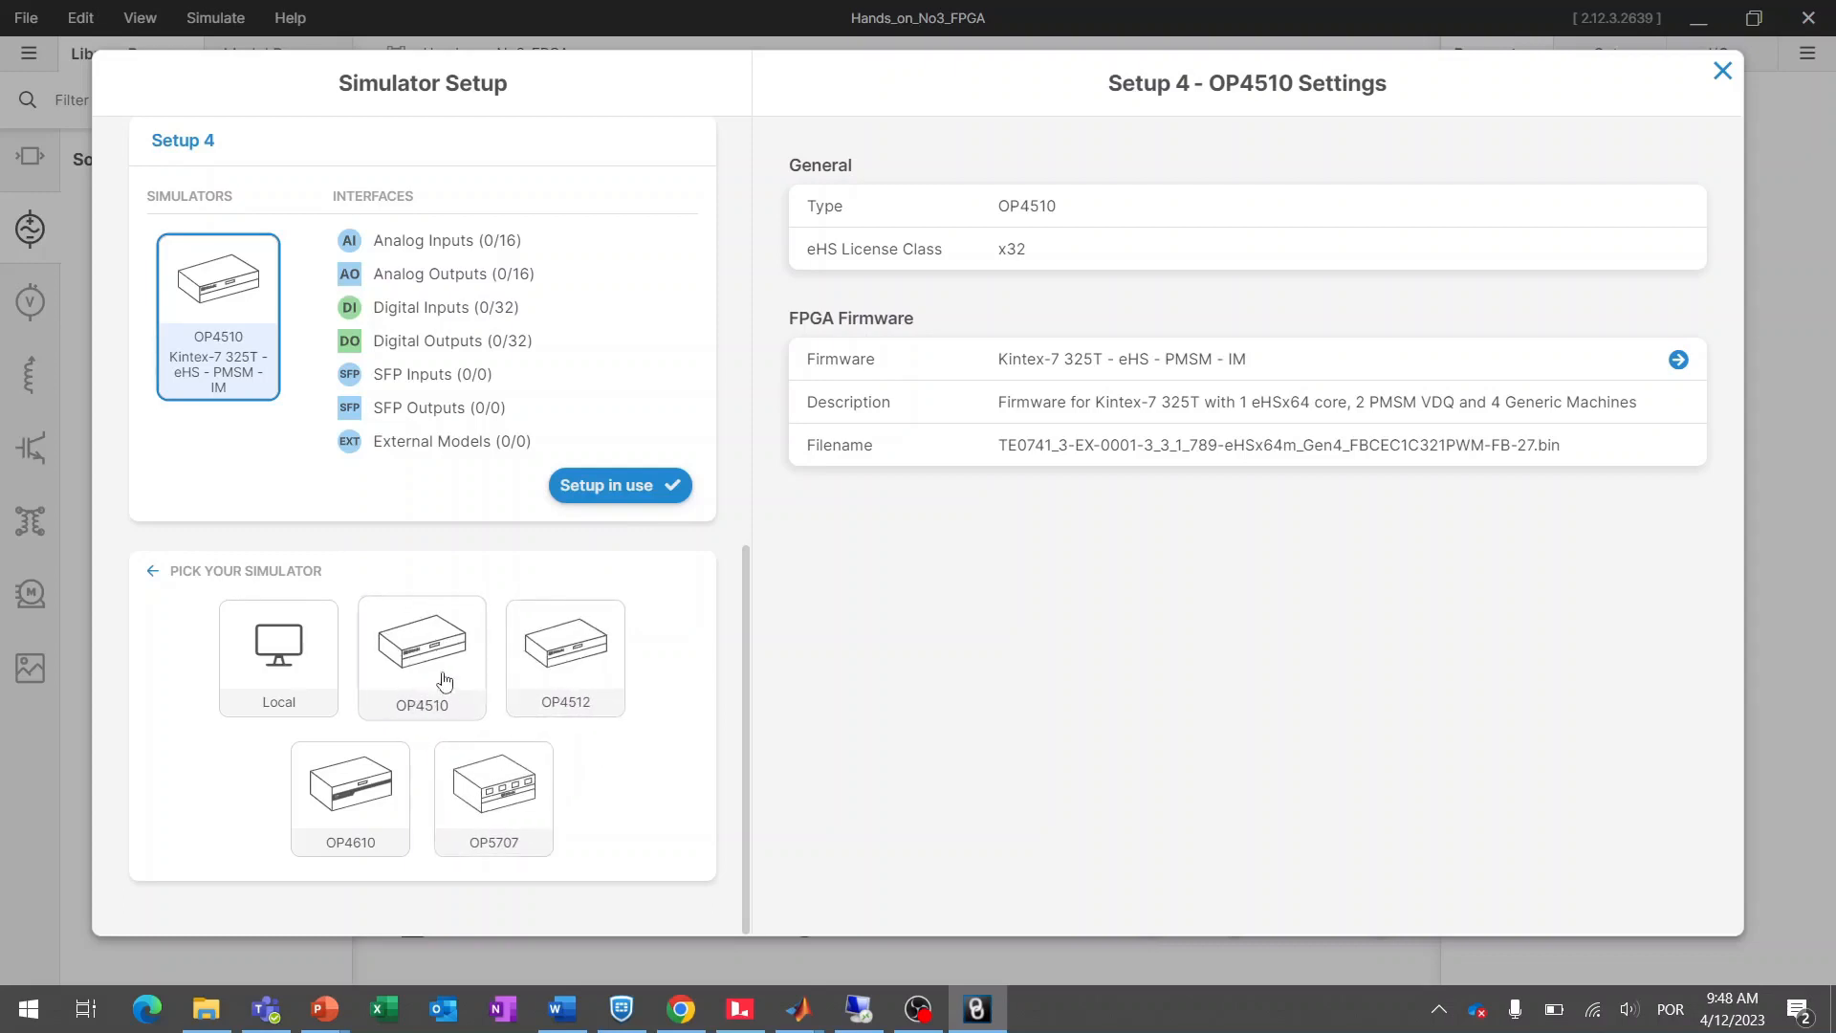
left_click(445, 680)
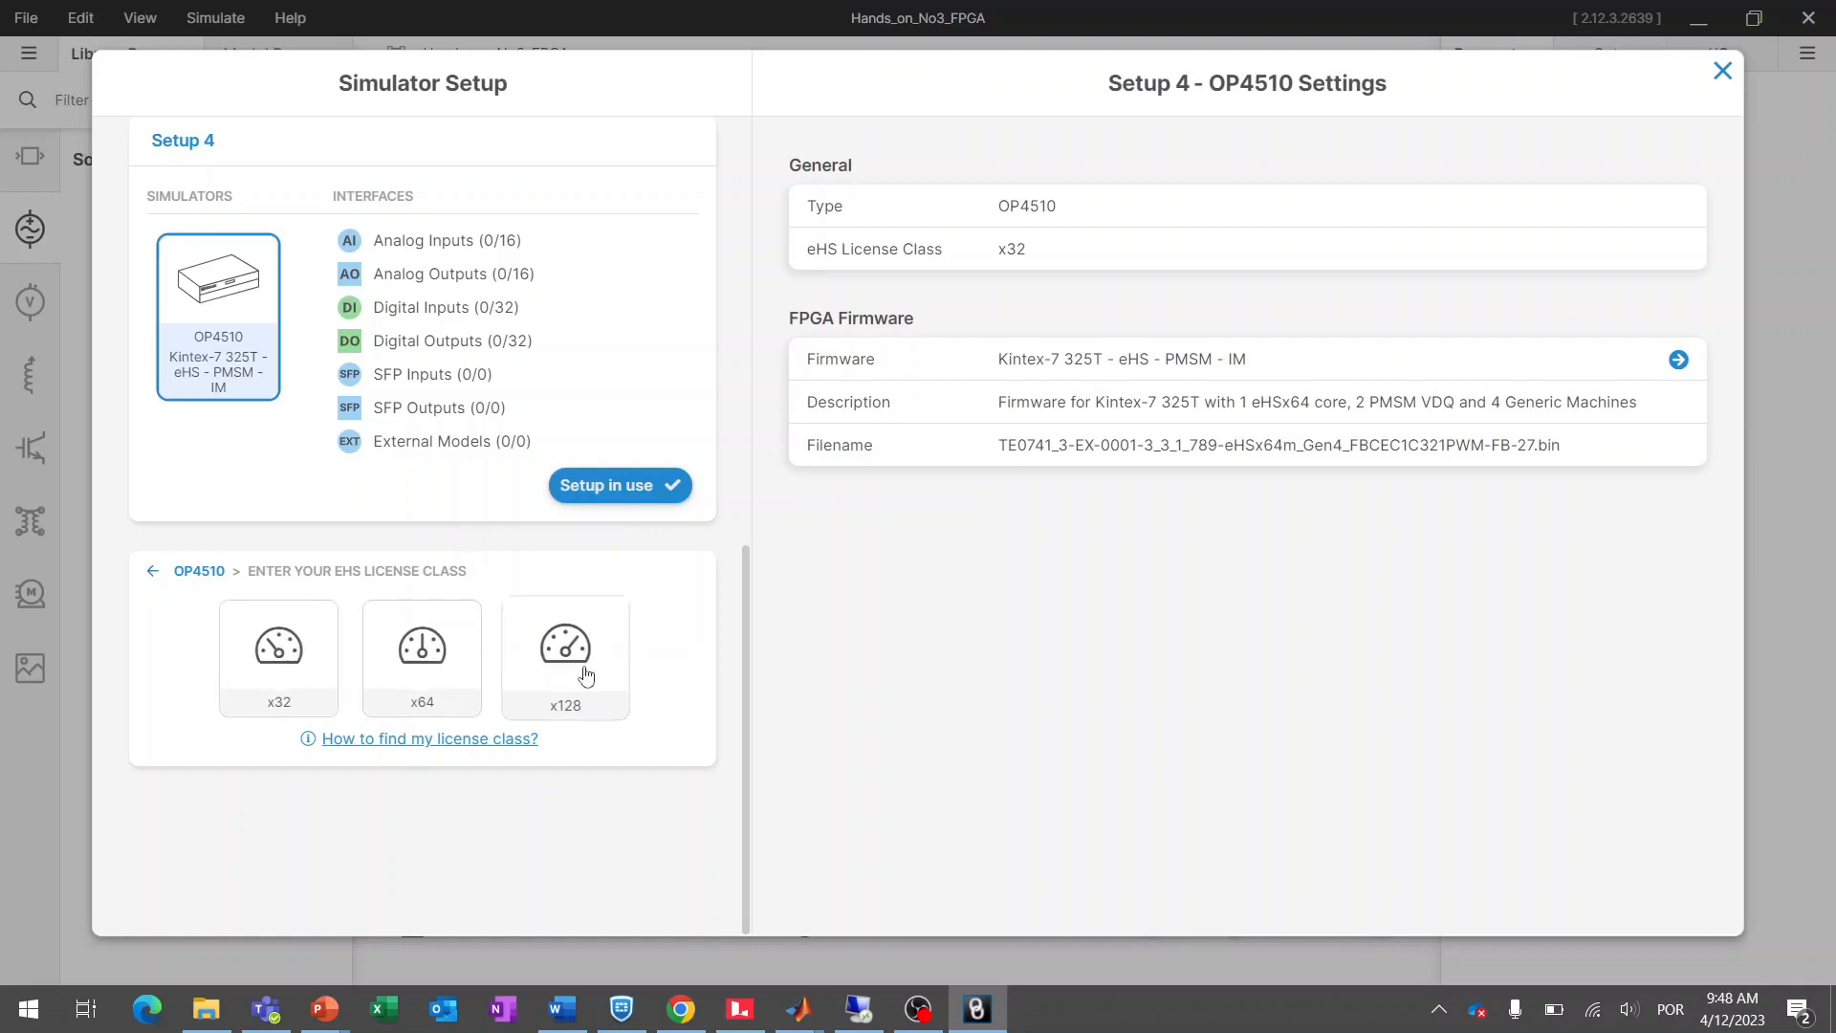
left_click(294, 649)
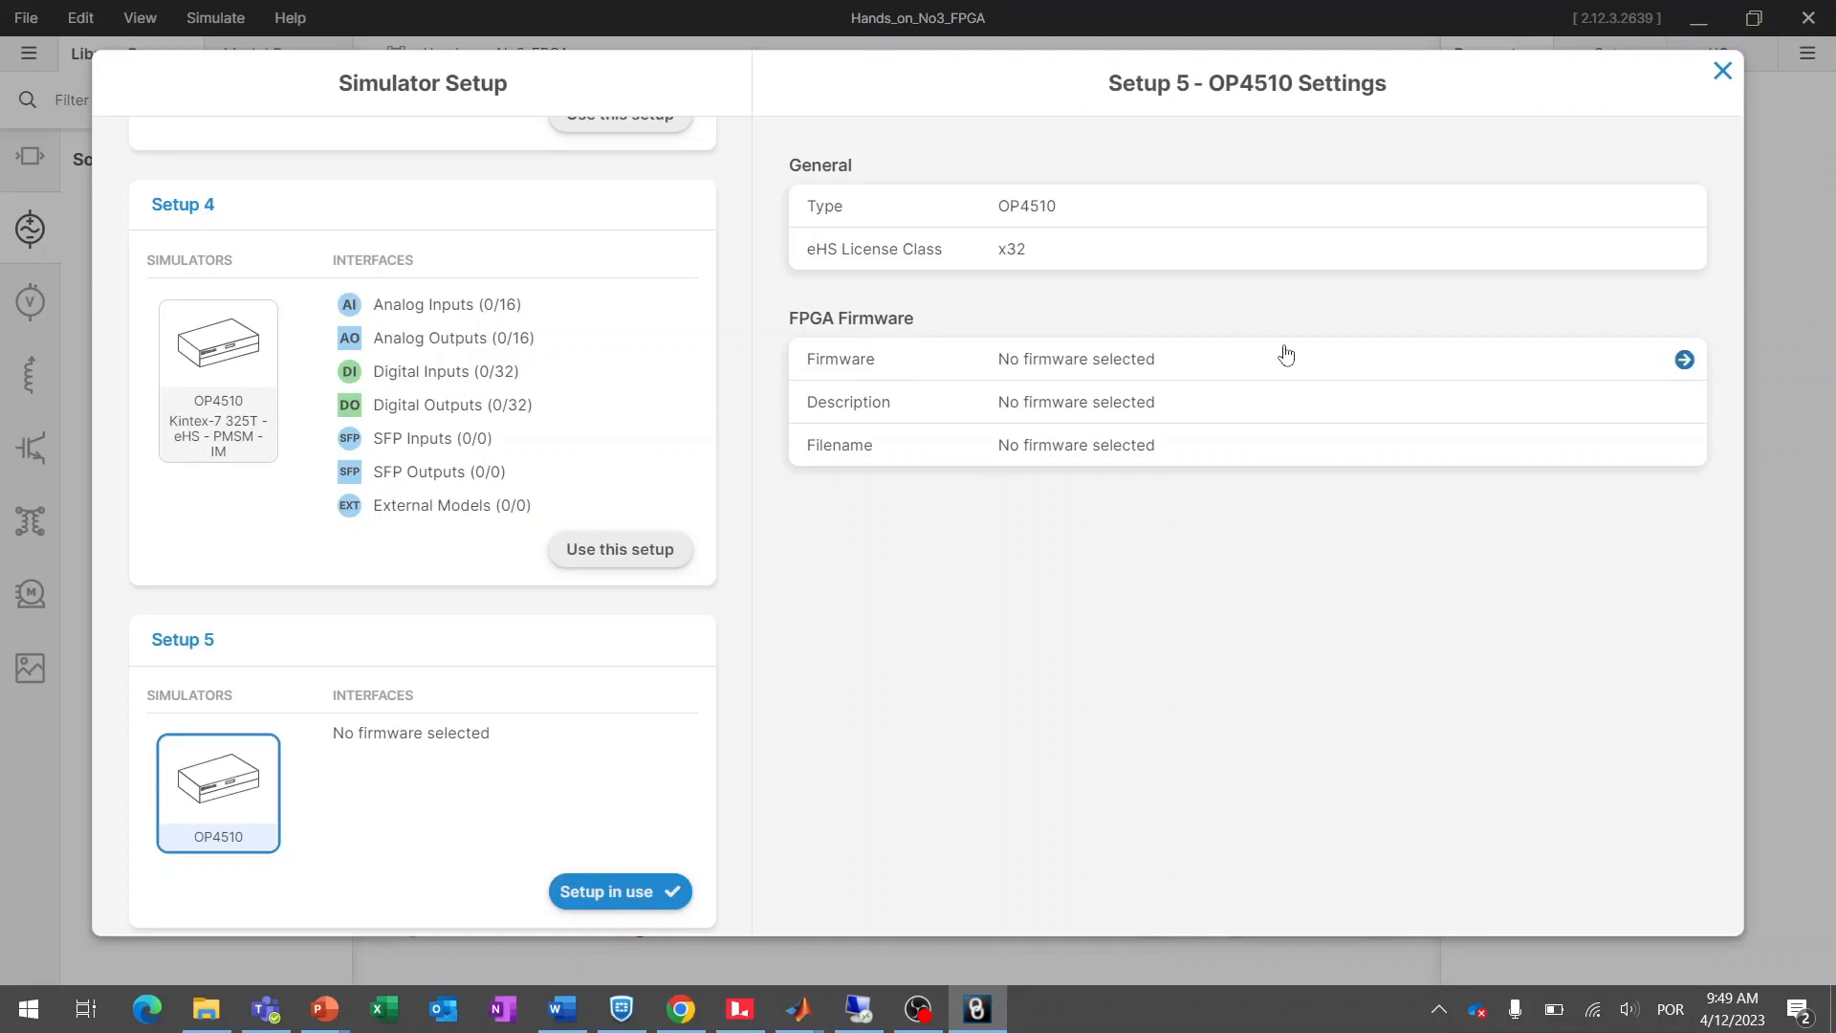
- Assign the Kintex-7 325T - eHS - PMSM - IM firmware to Setup 5 and close the simulator setup
left_click(1618, 361)
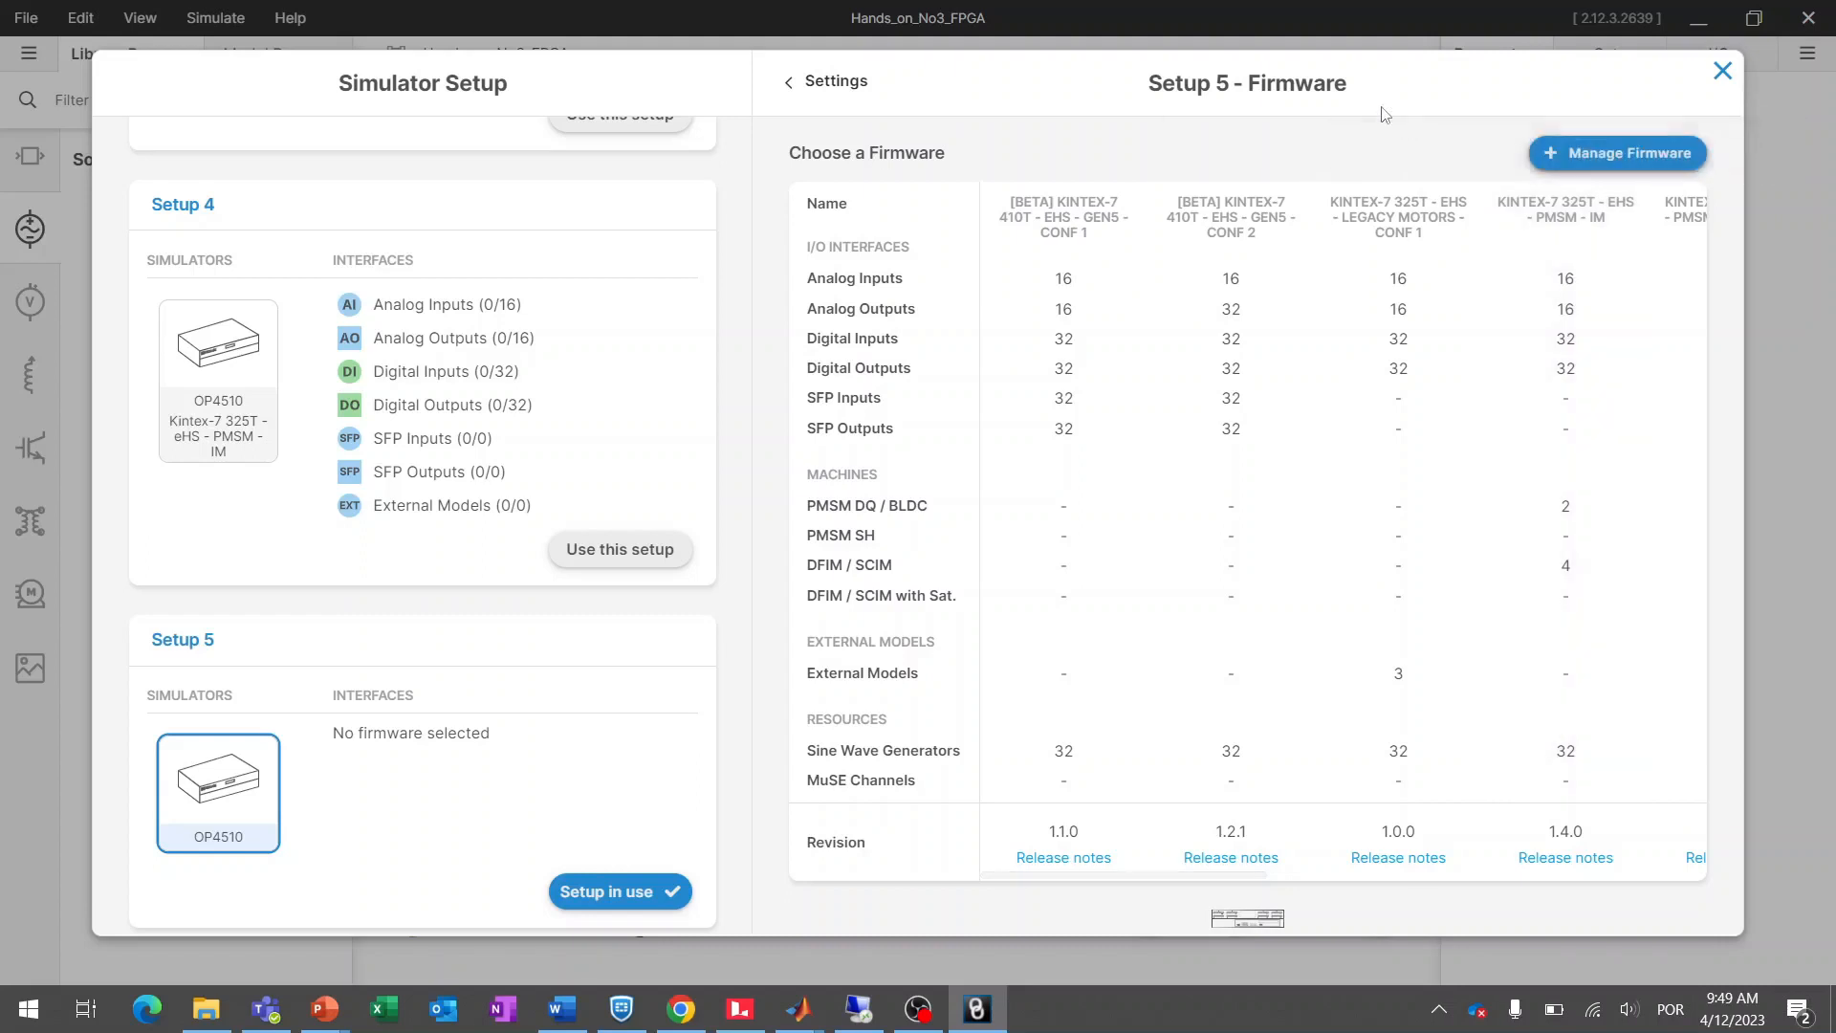
left_click(1588, 167)
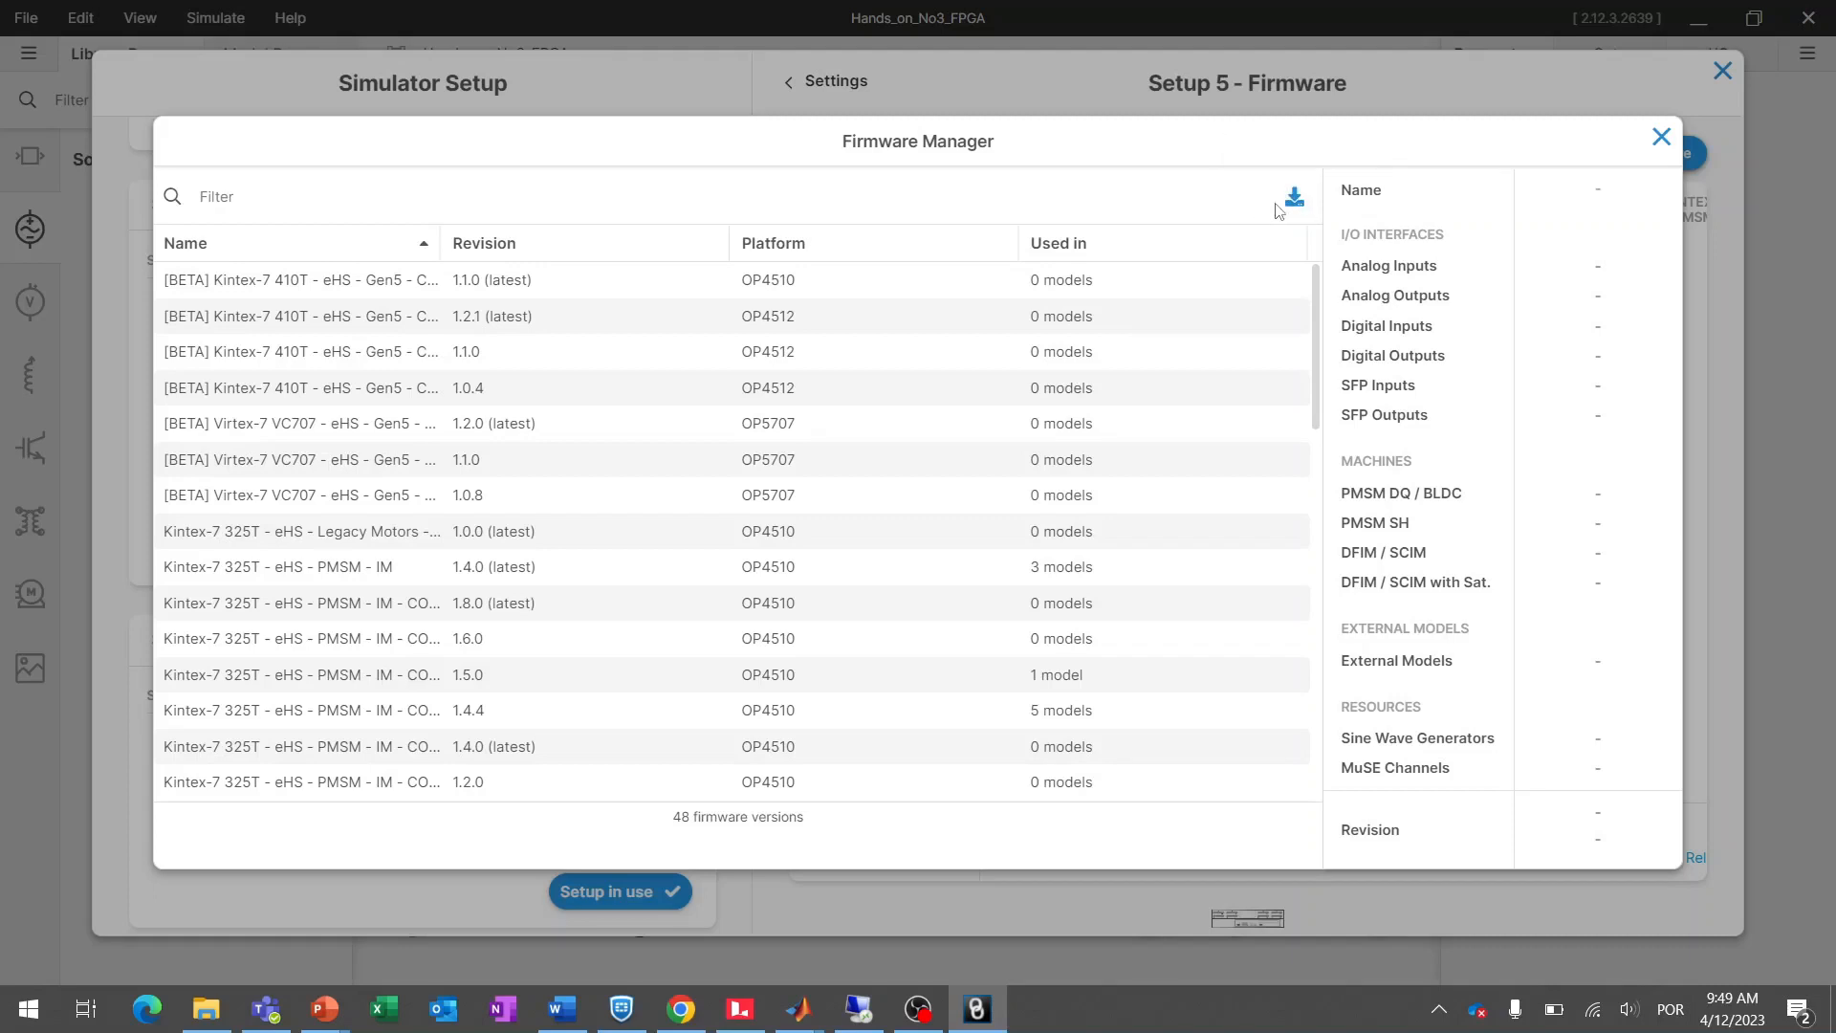
left_click(1662, 140)
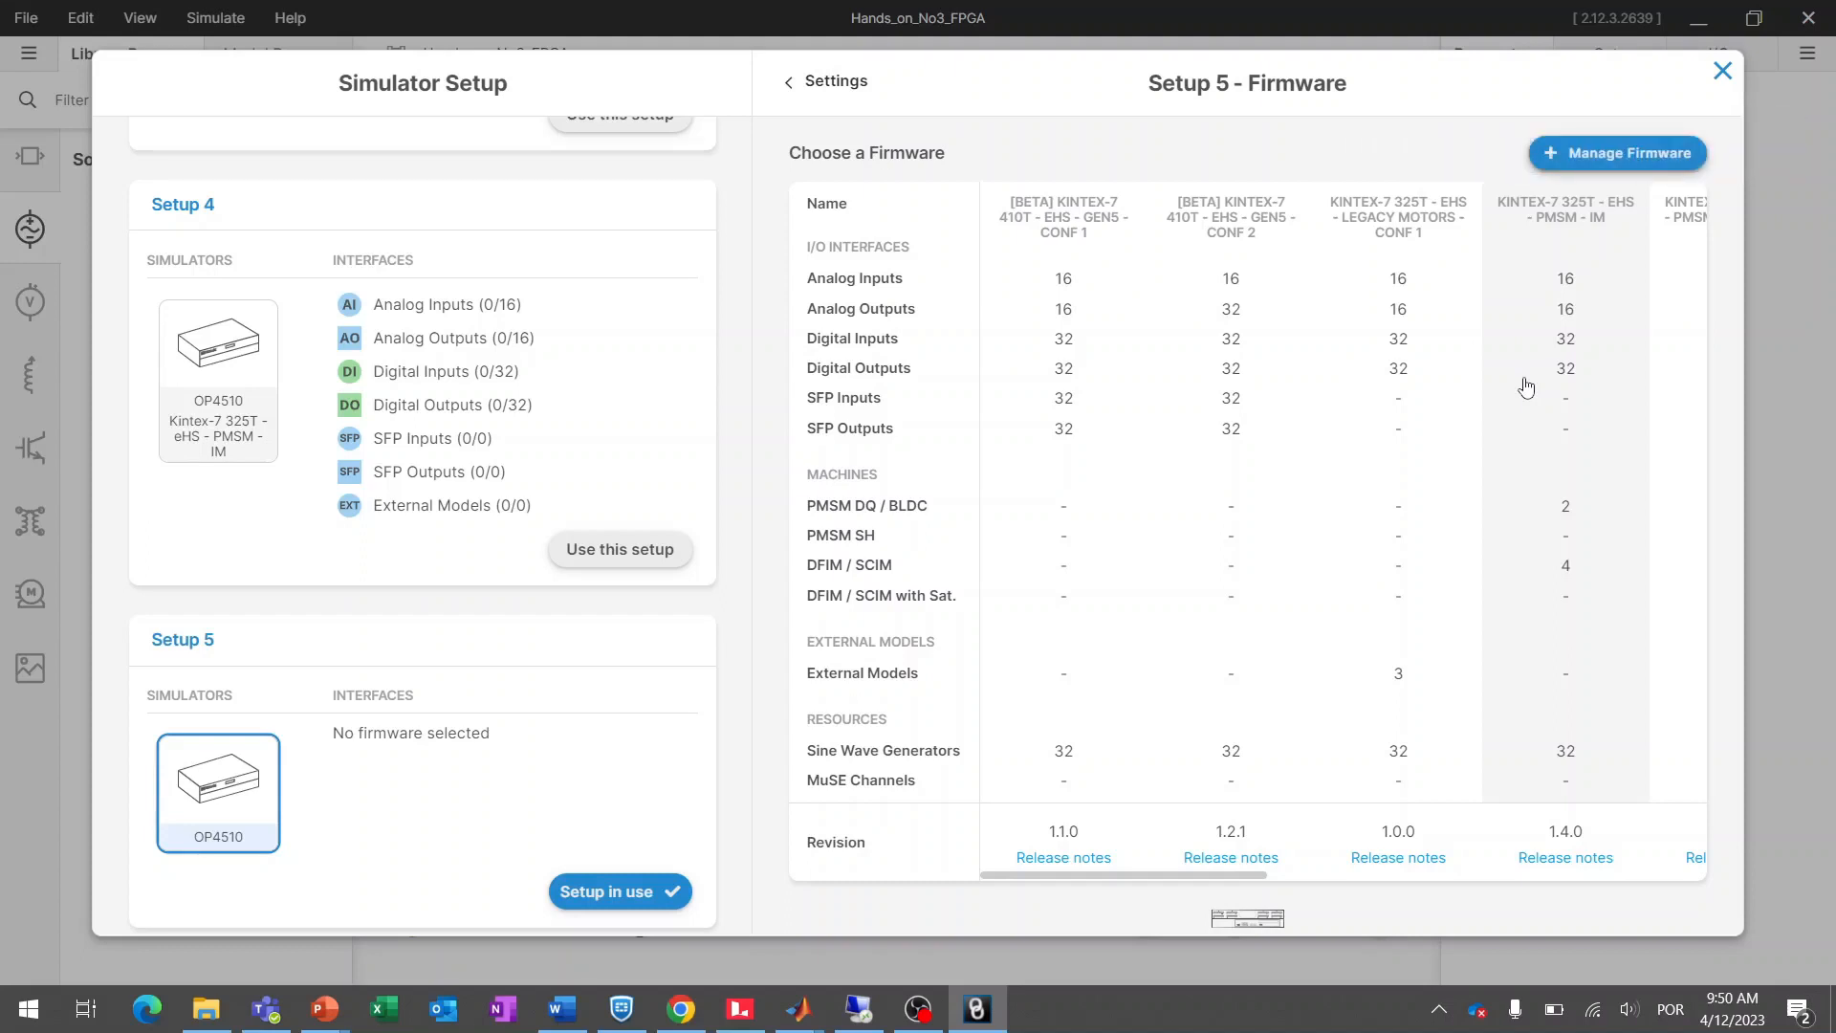
left_click(1555, 335)
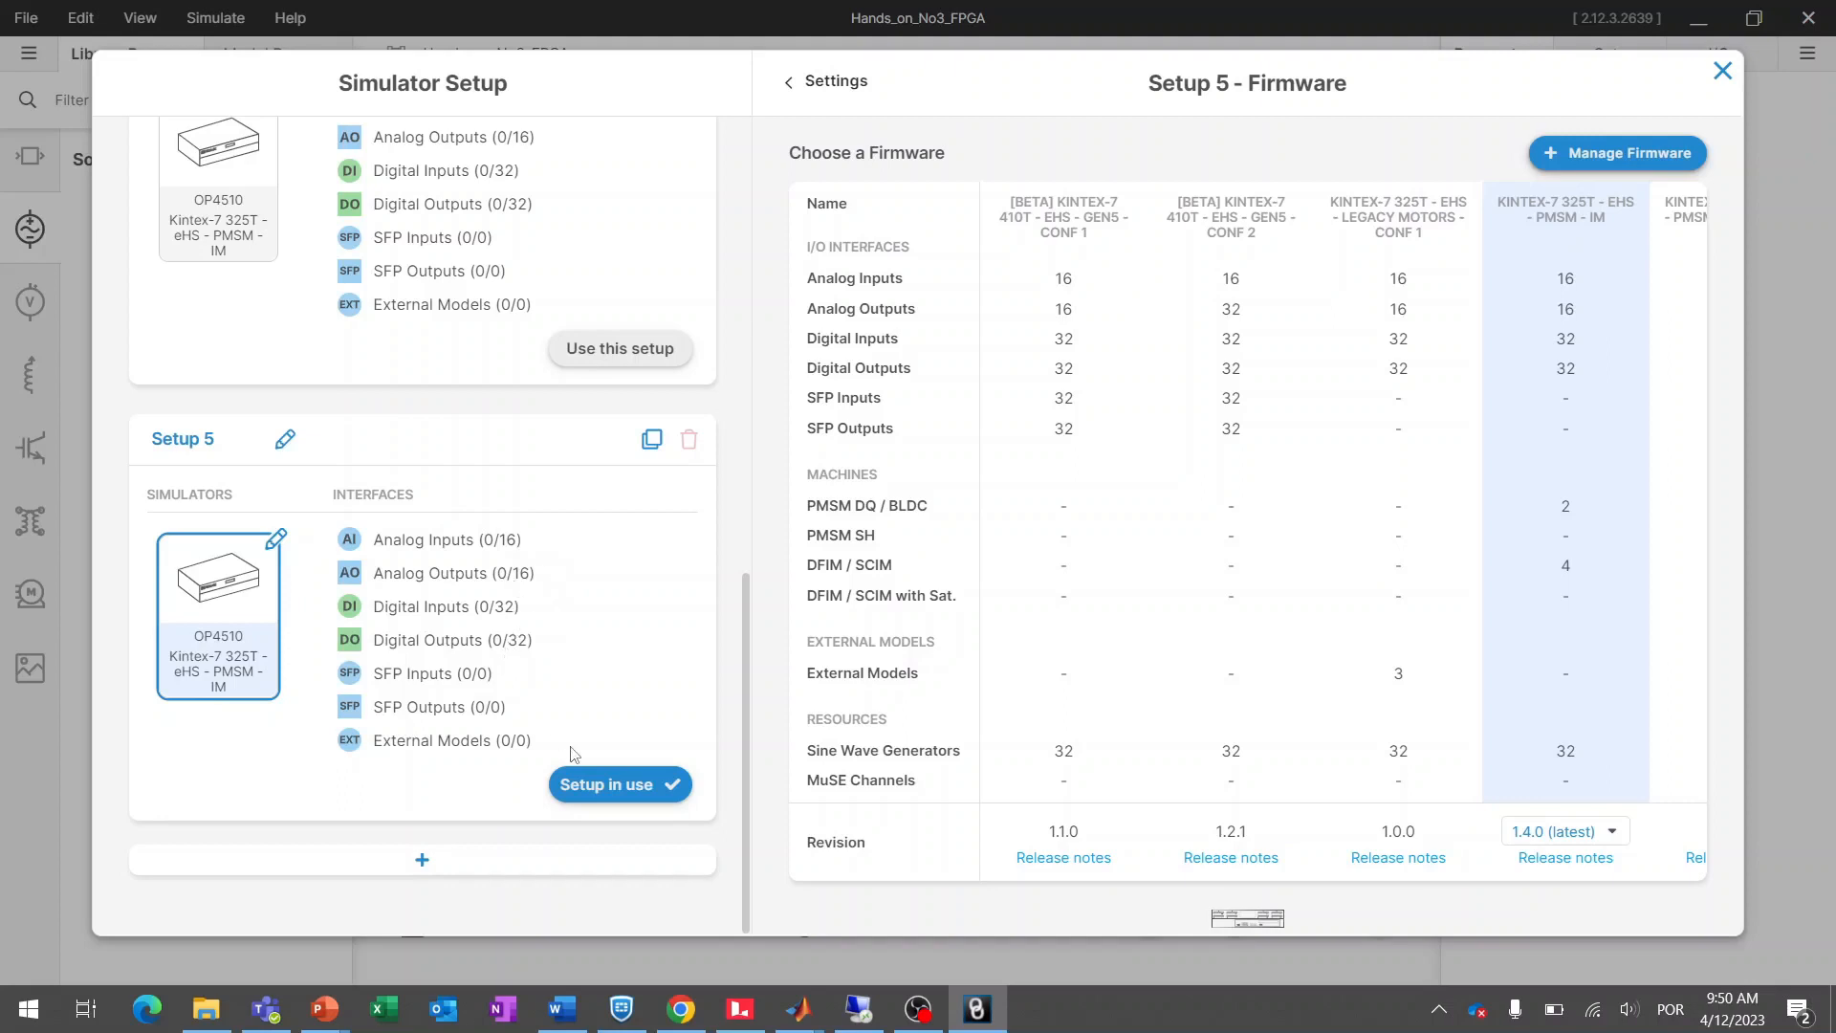
left_click(1719, 77)
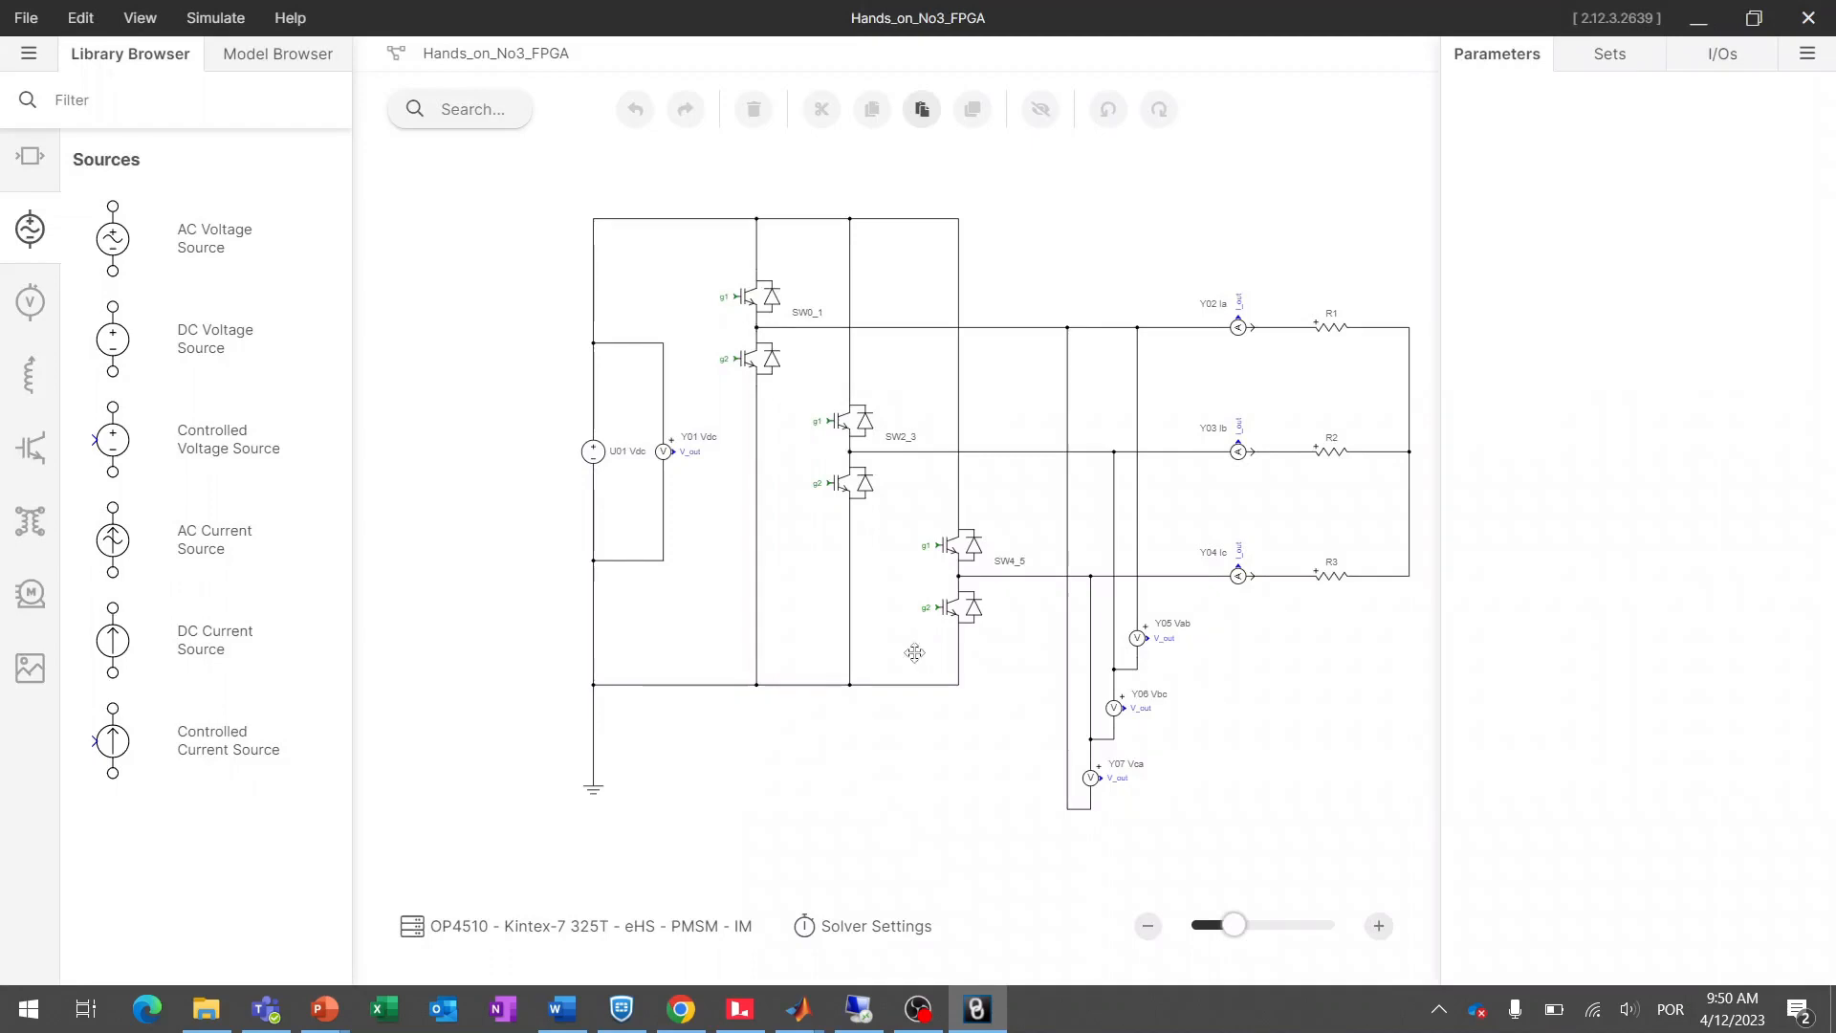
- Review the circuit's solver settings and compare the time step with the one shown on the Simulink eHS block
left_click(861, 929)
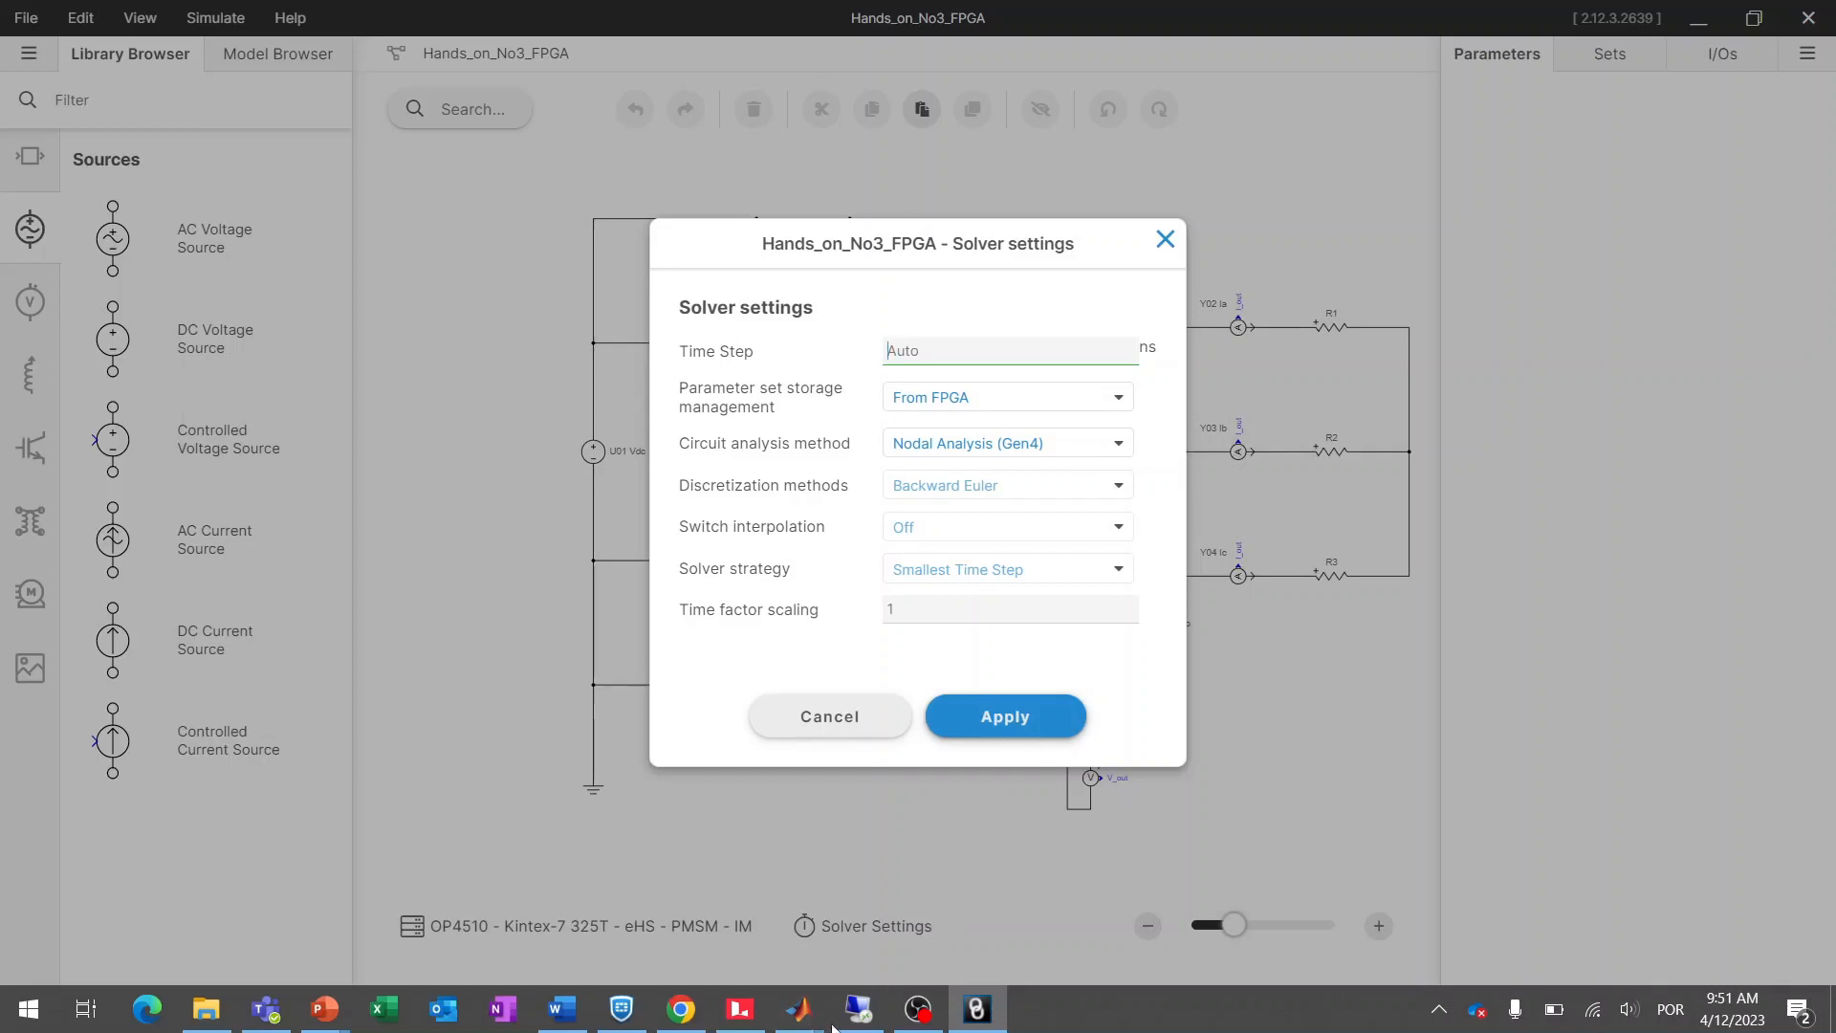
mouse_move(828, 1023)
left_click(892, 941)
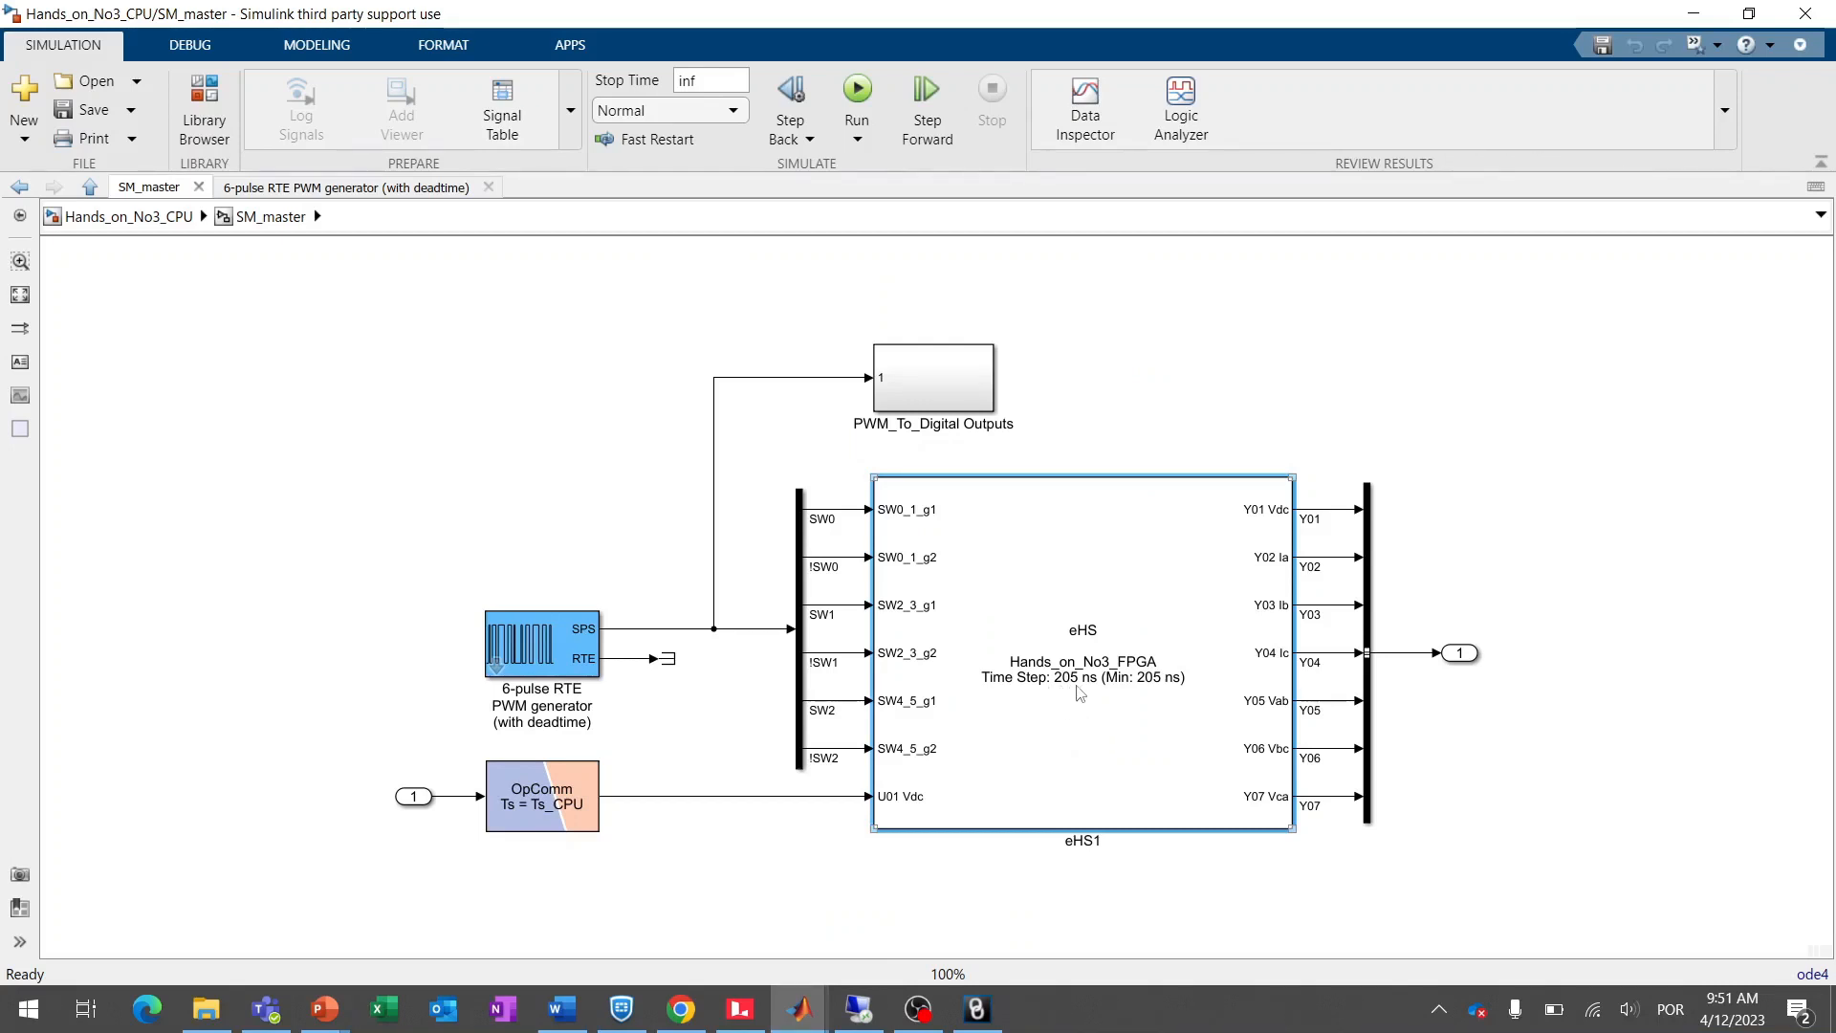
left_click(1689, 17)
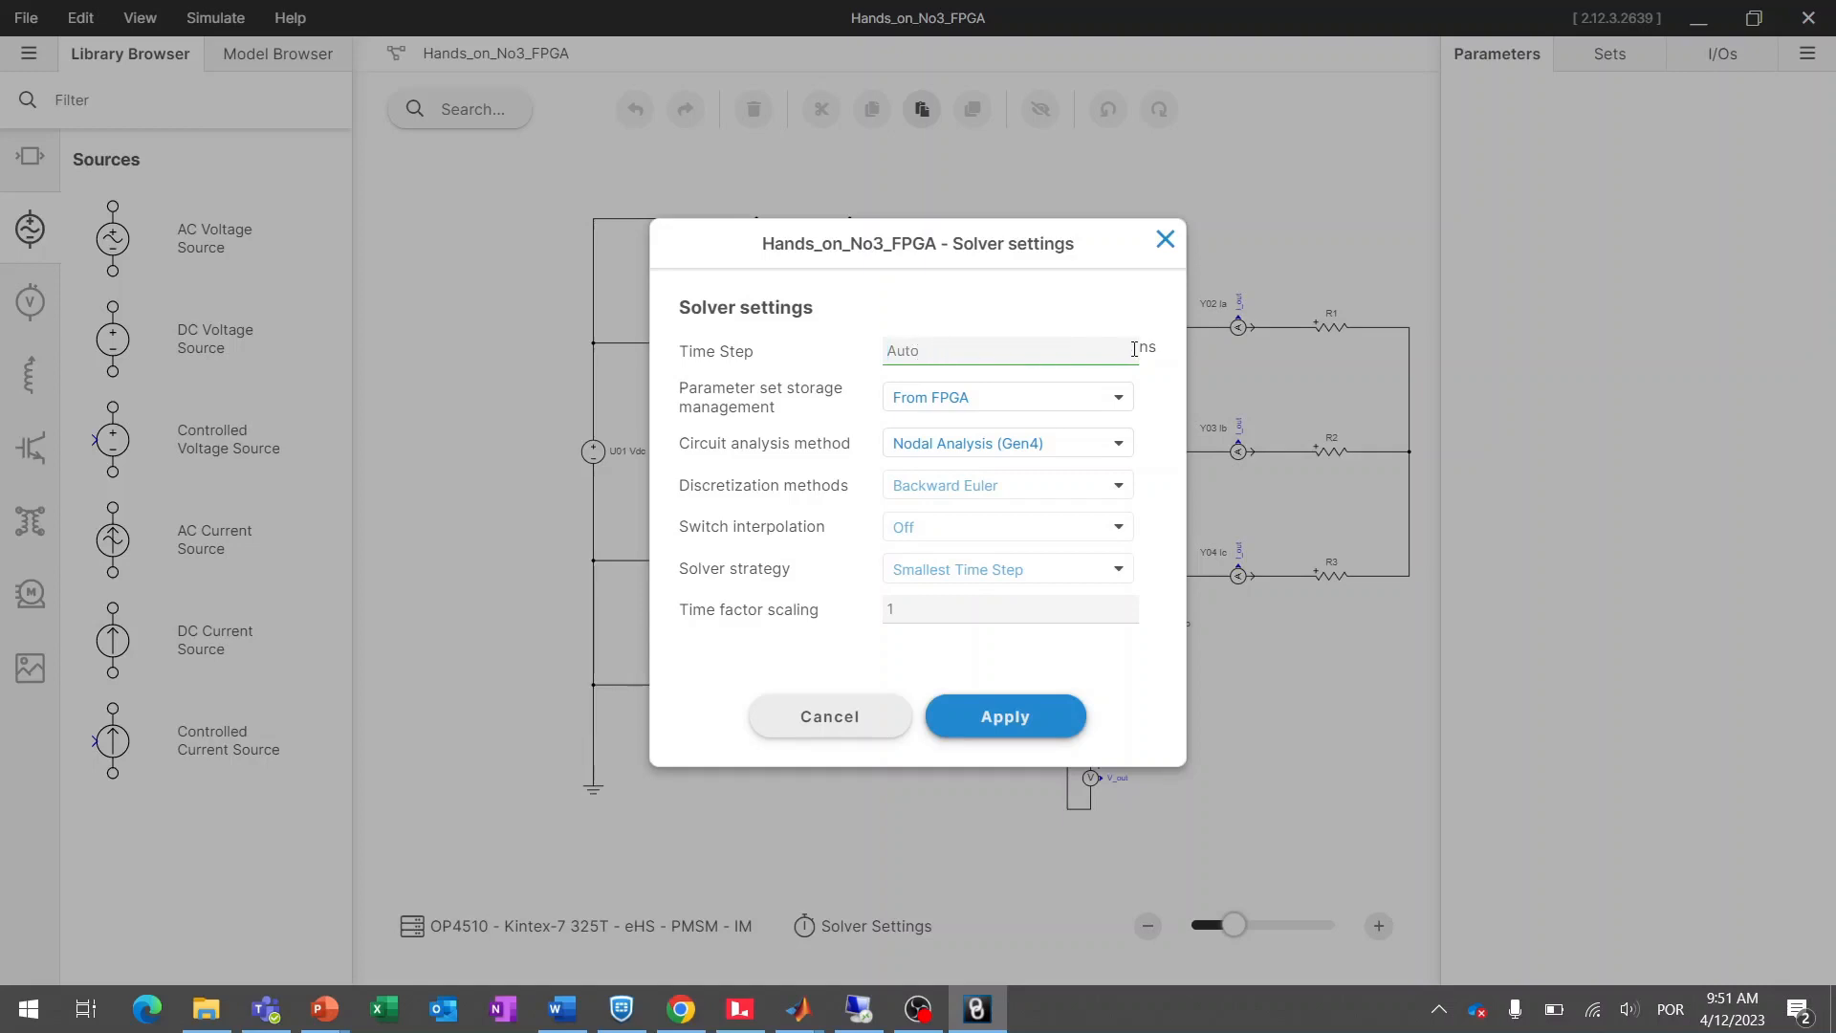
left_click(1165, 240)
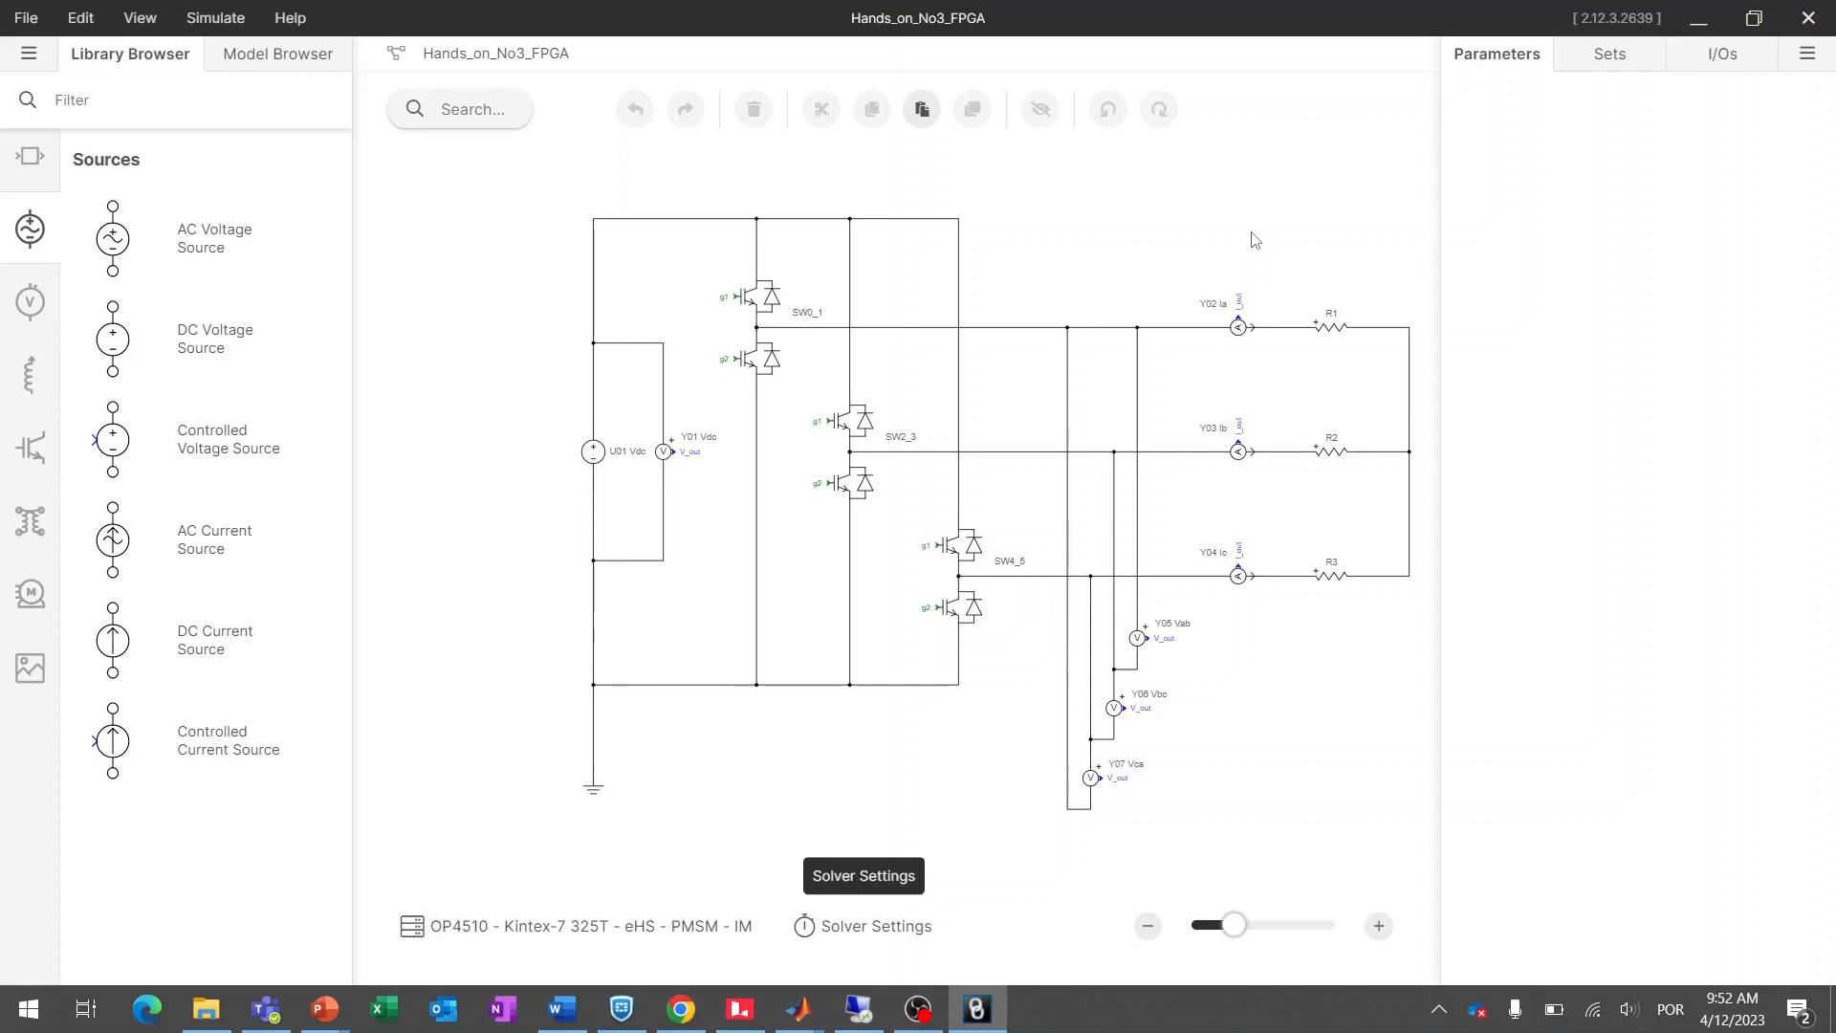
- Close the circuit editor, switch to the remote RT-LAB session and view the recorder signal group's export format options
left_click(1825, 11)
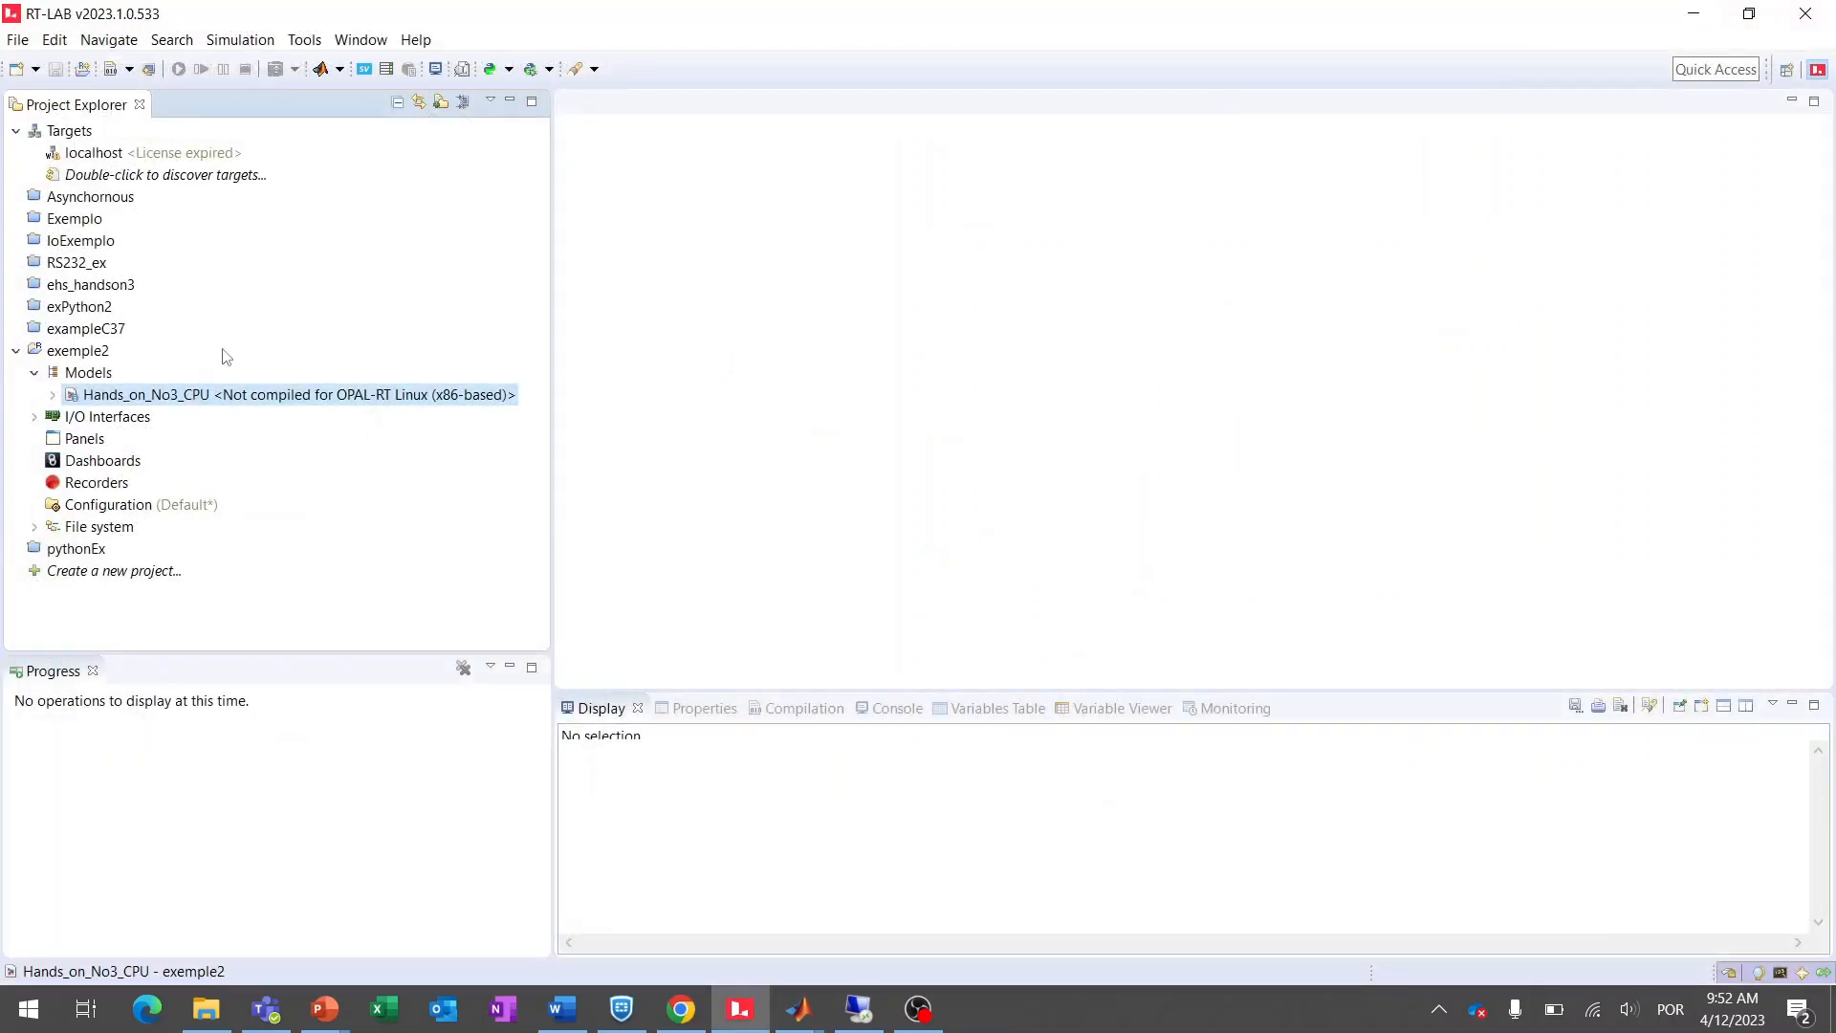
left_click(866, 1014)
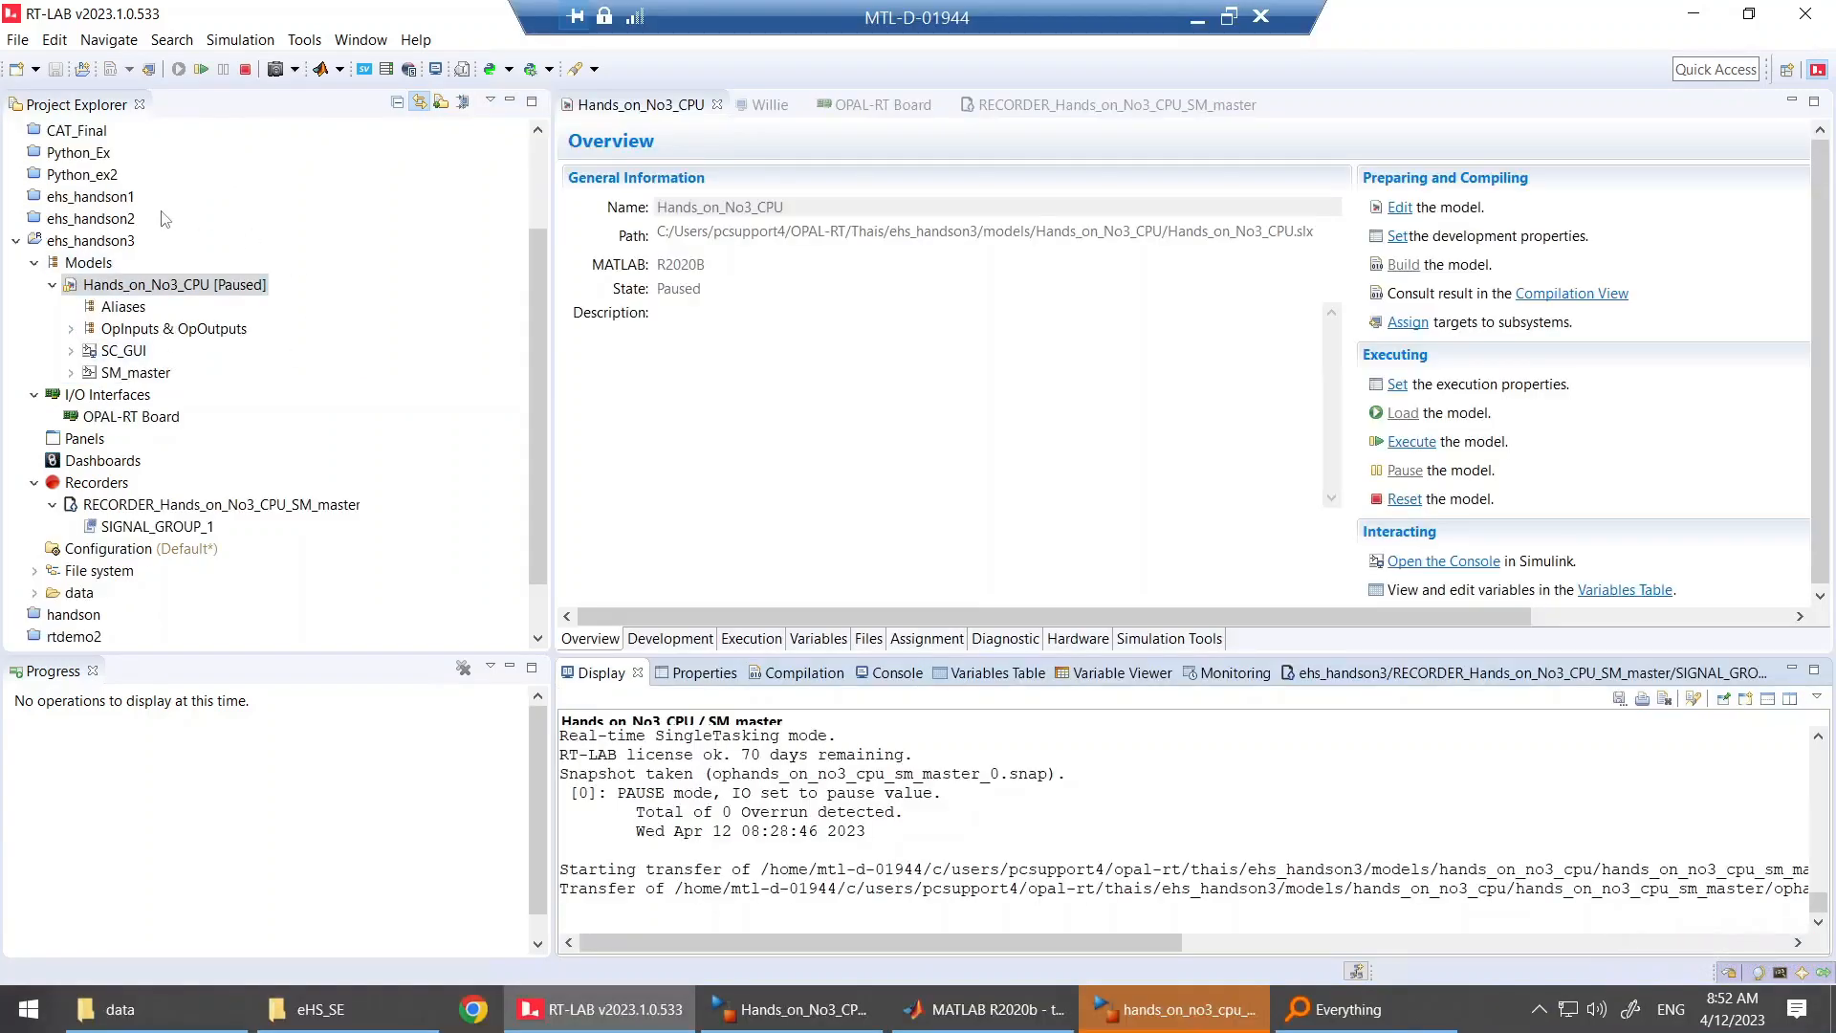
double_click(113, 507)
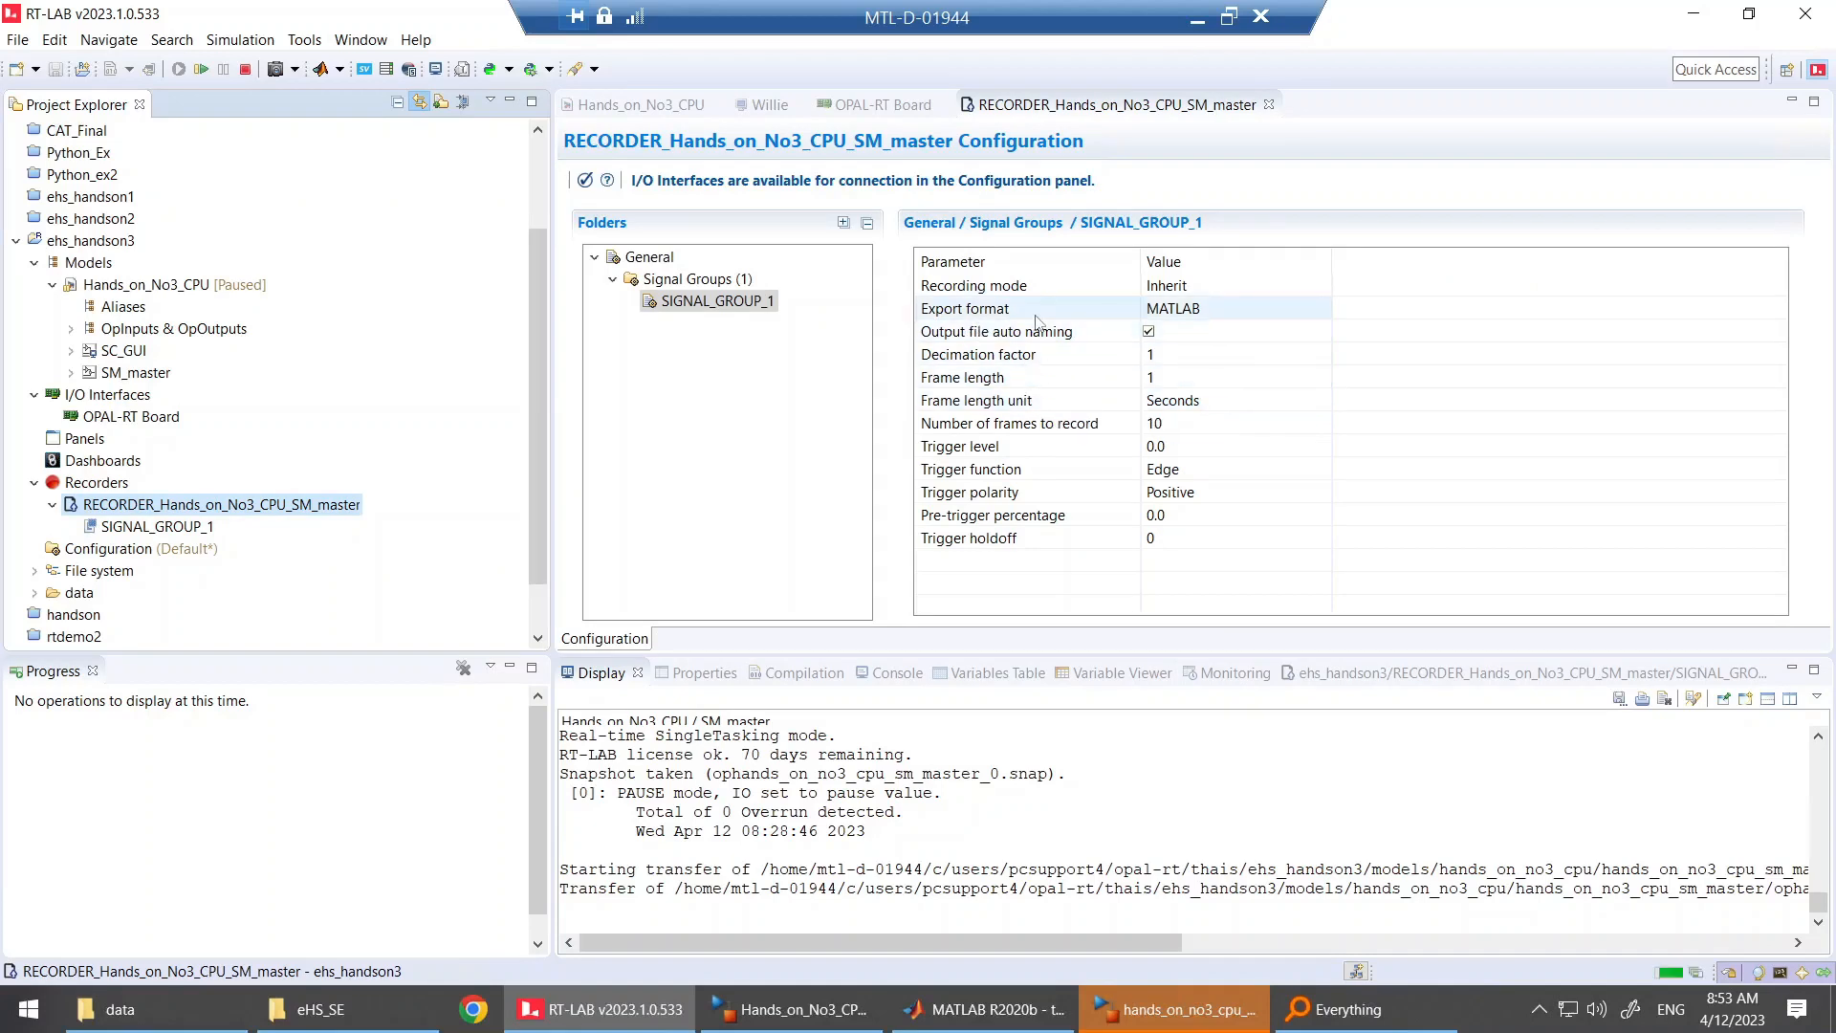
left_click(1228, 322)
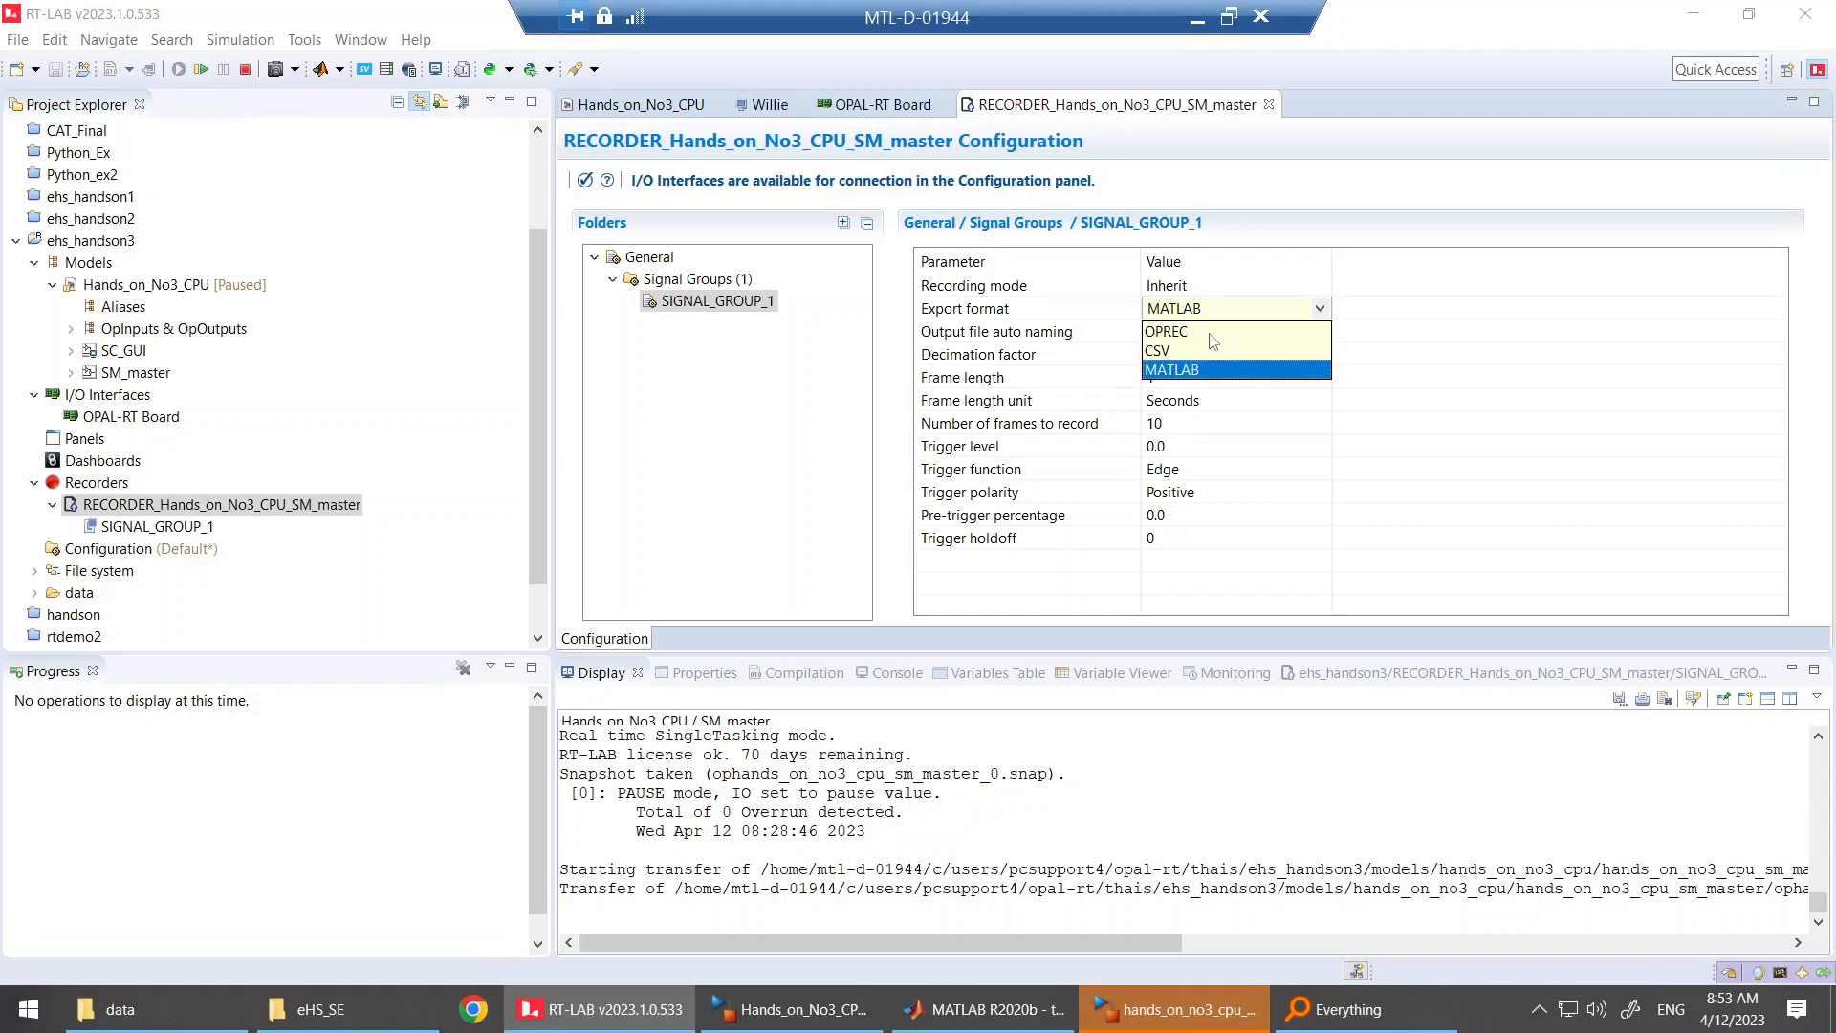
left_click(1416, 282)
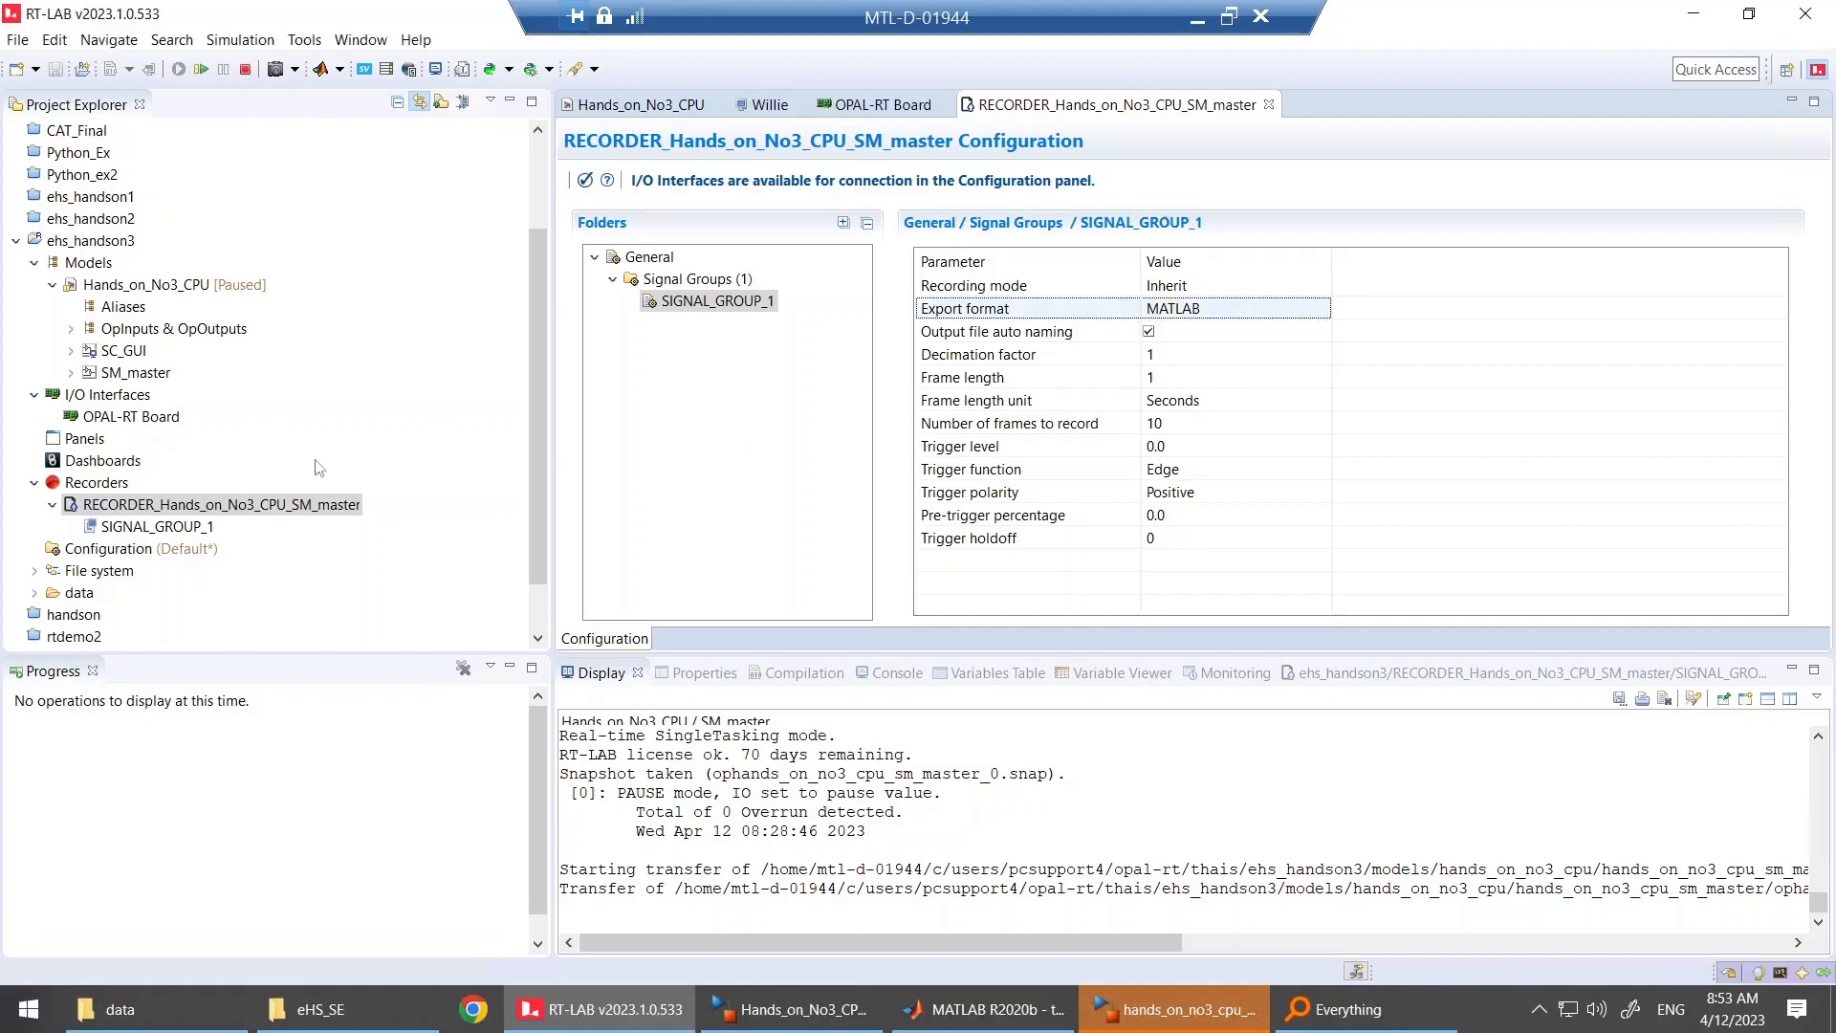
- Display the recorded signals of SIGNAL_GROUP_1 and execute the Hands_on_No3_CPU model
left_click(162, 528)
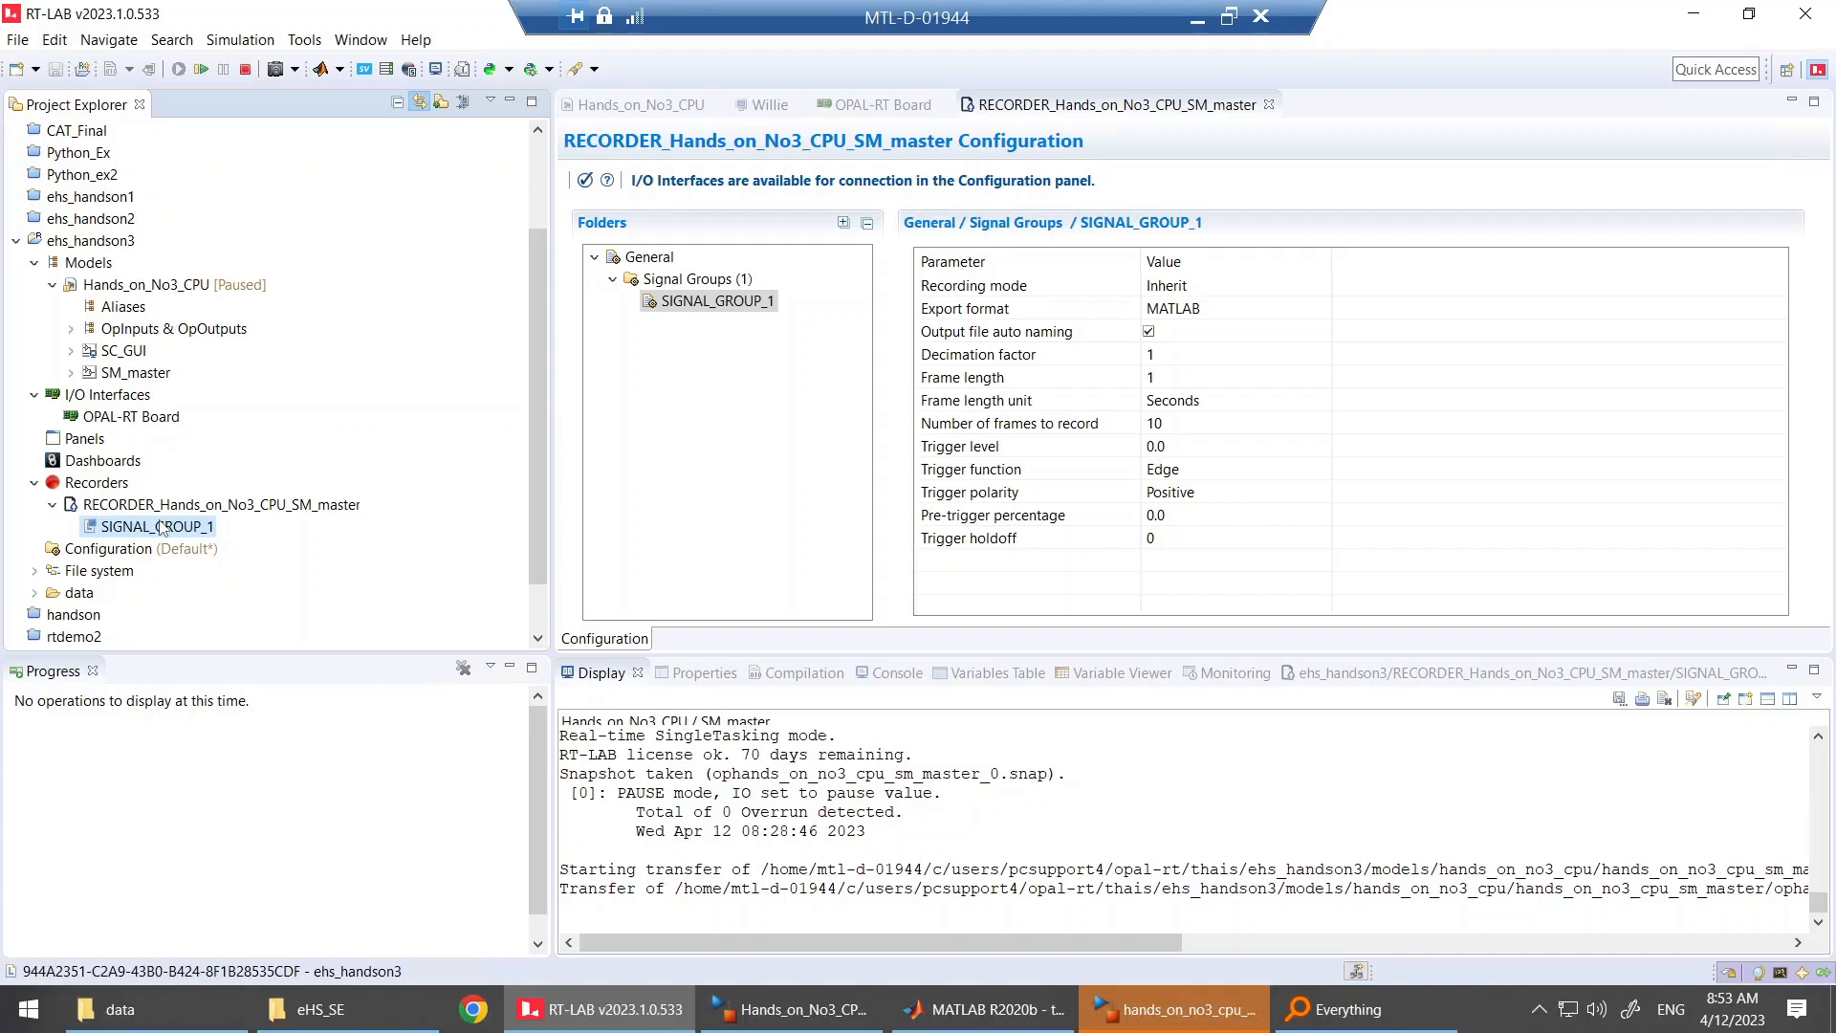
double_click(161, 527)
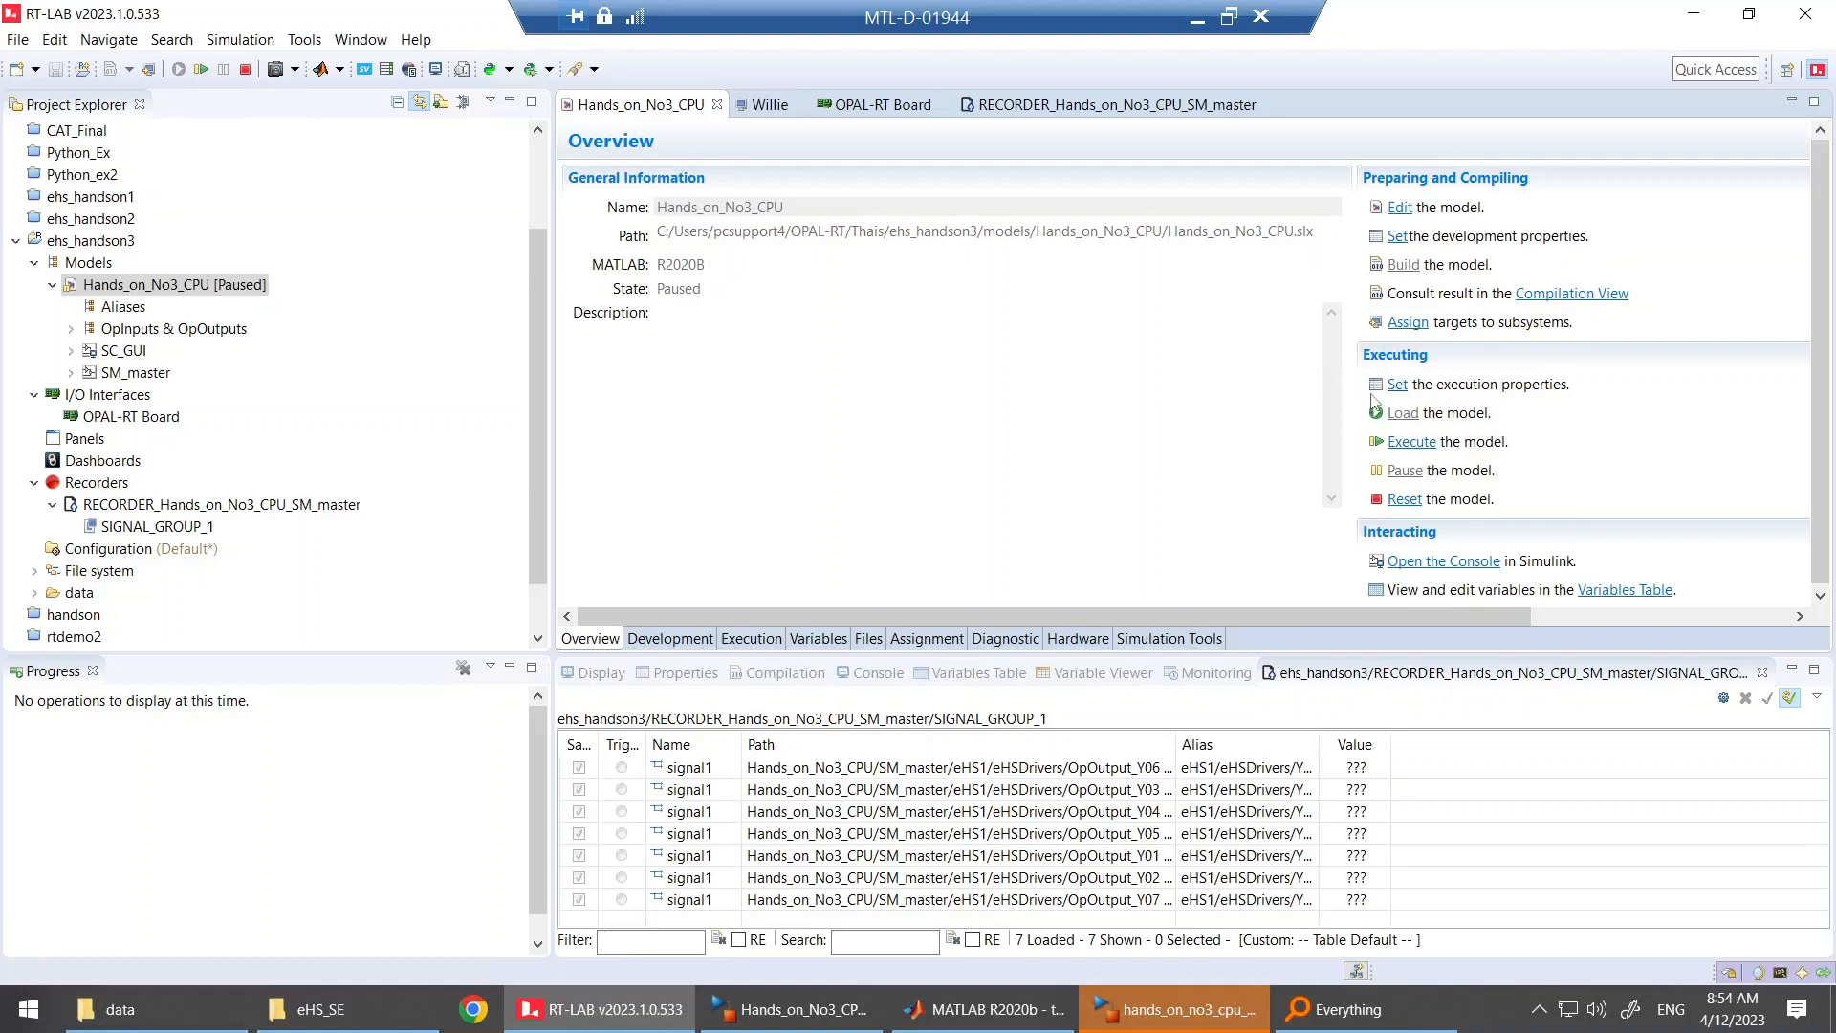
left_click(1411, 446)
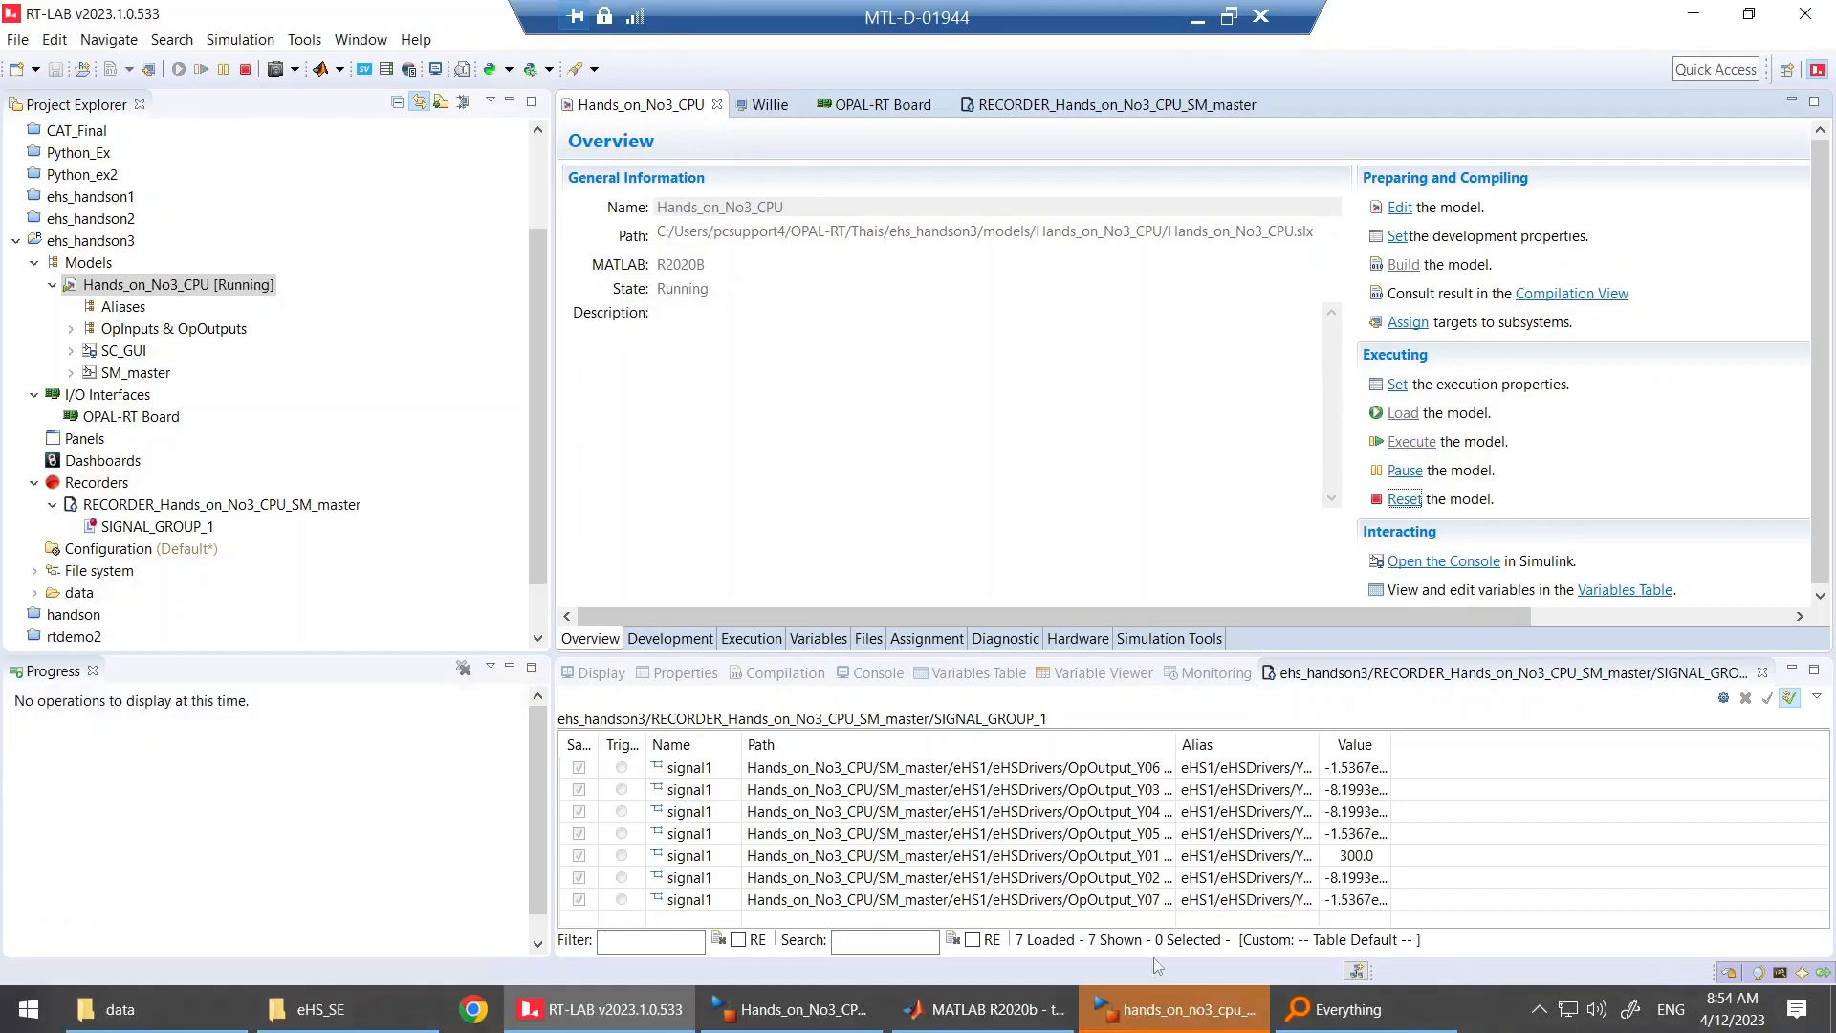
- Set the VDC constant to 100 in the running Simulink console model and check the Y01 signal in RT-LAB
left_click(1149, 1019)
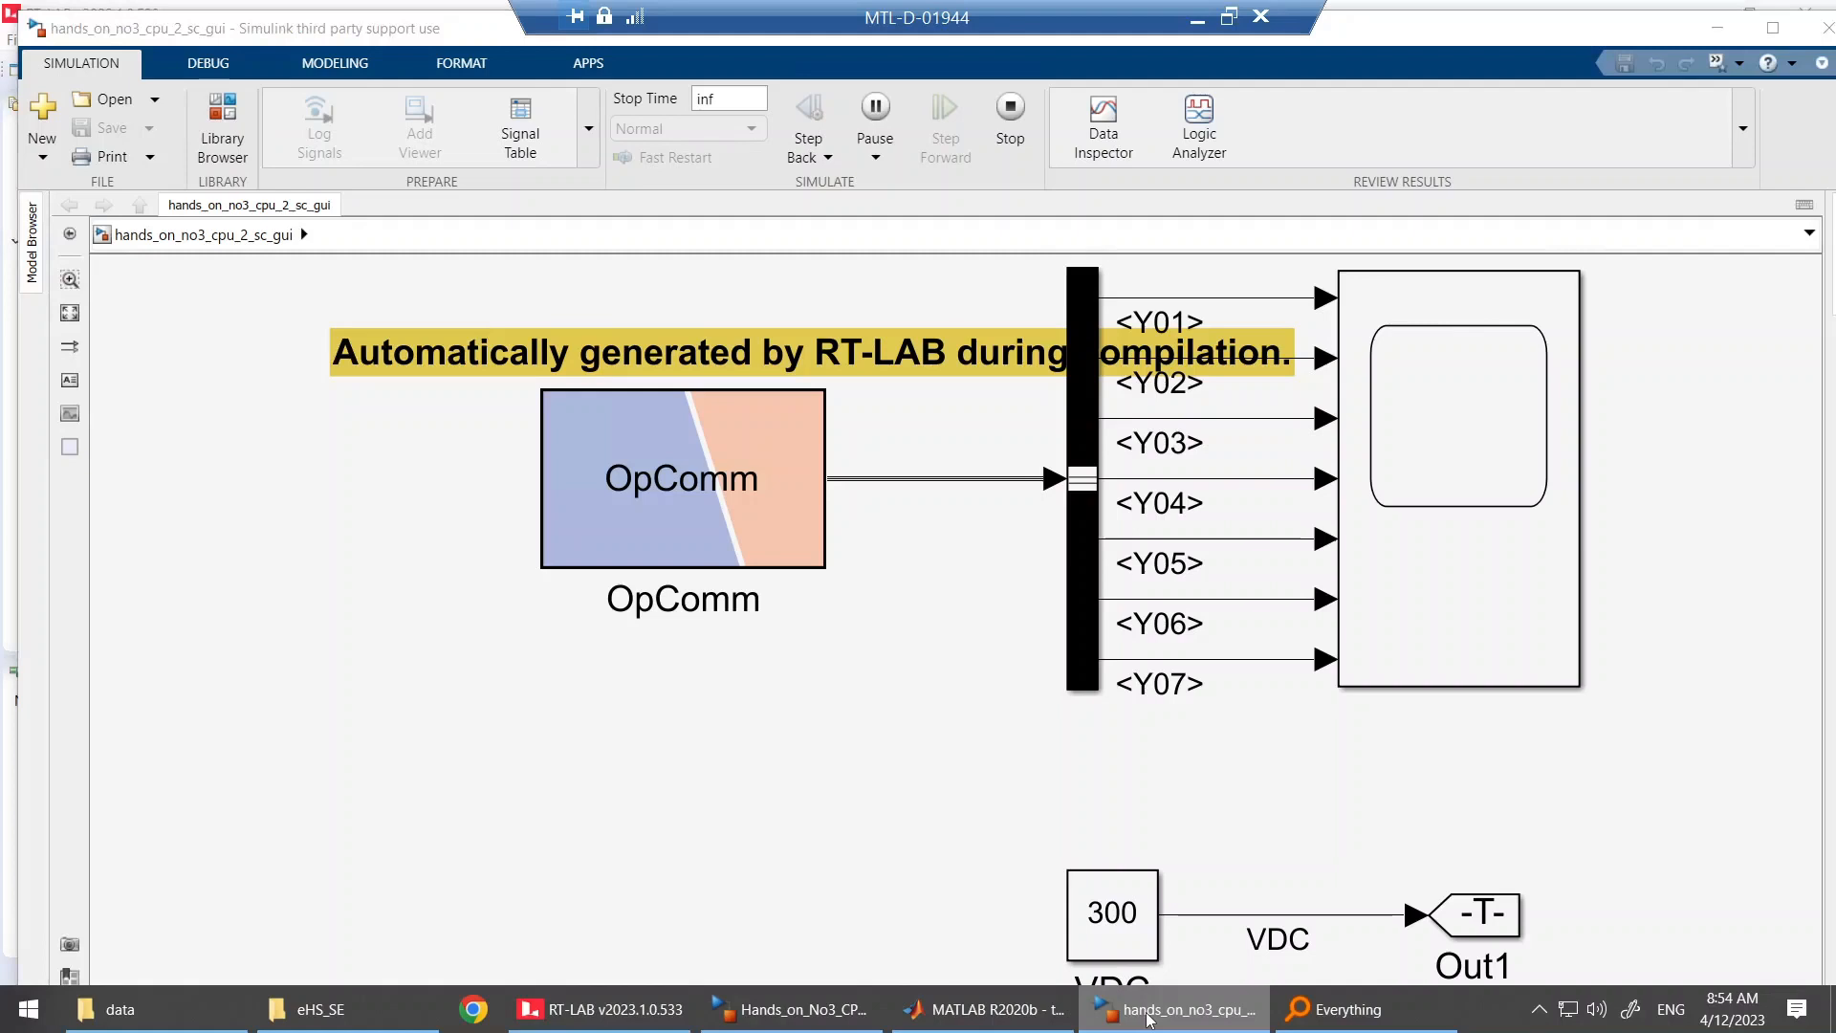
left_click(1149, 1019)
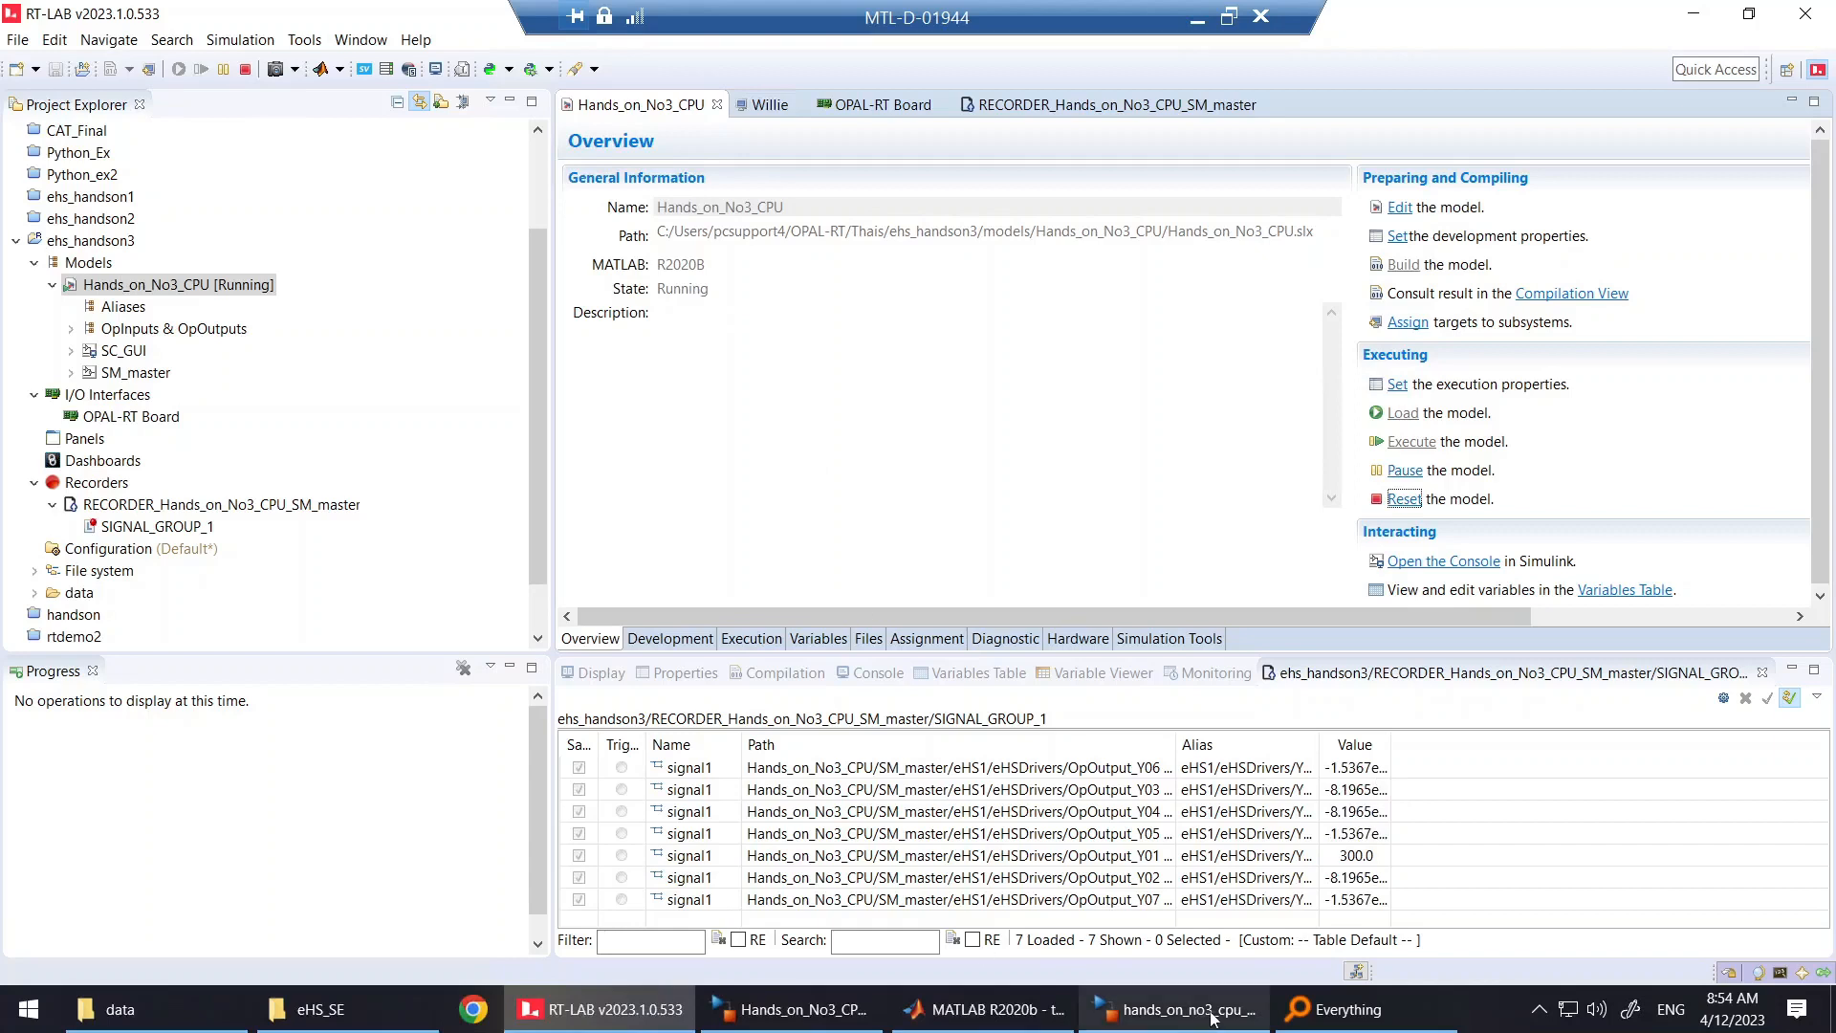
mouse_move(1213, 1018)
left_click(1239, 910)
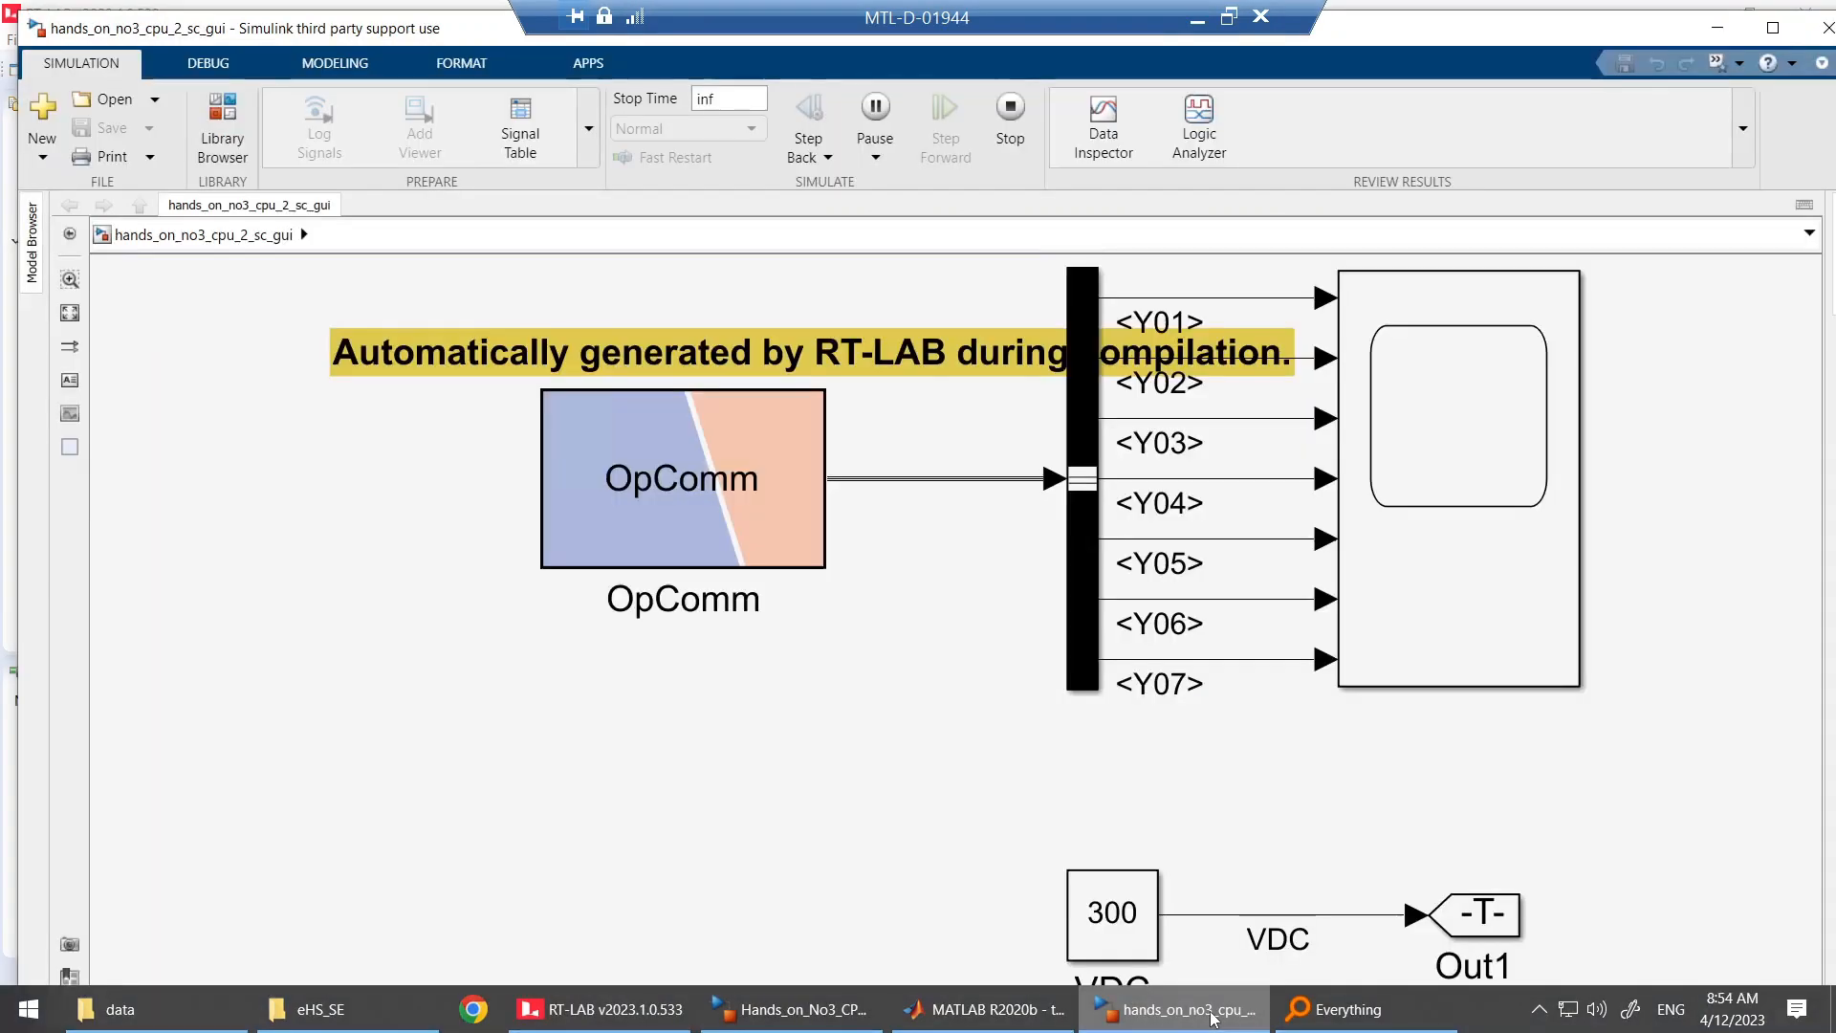
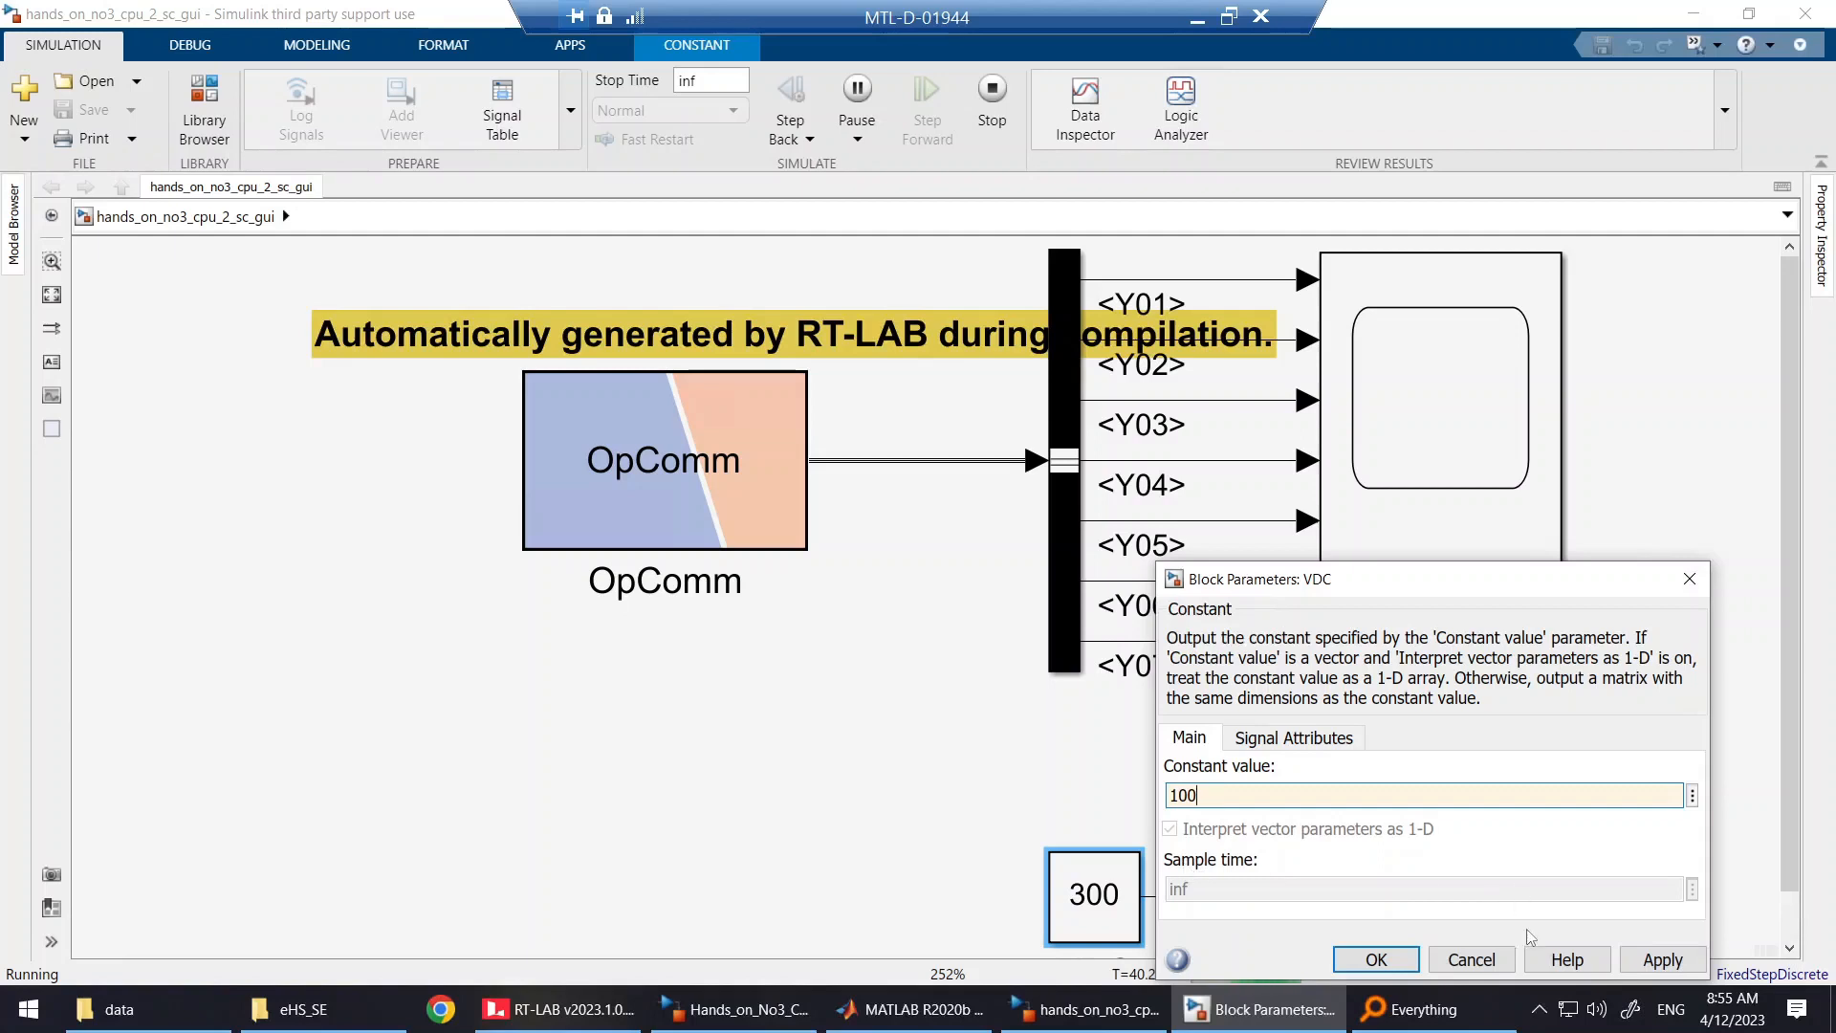
left_click(1662, 959)
left_click(1376, 960)
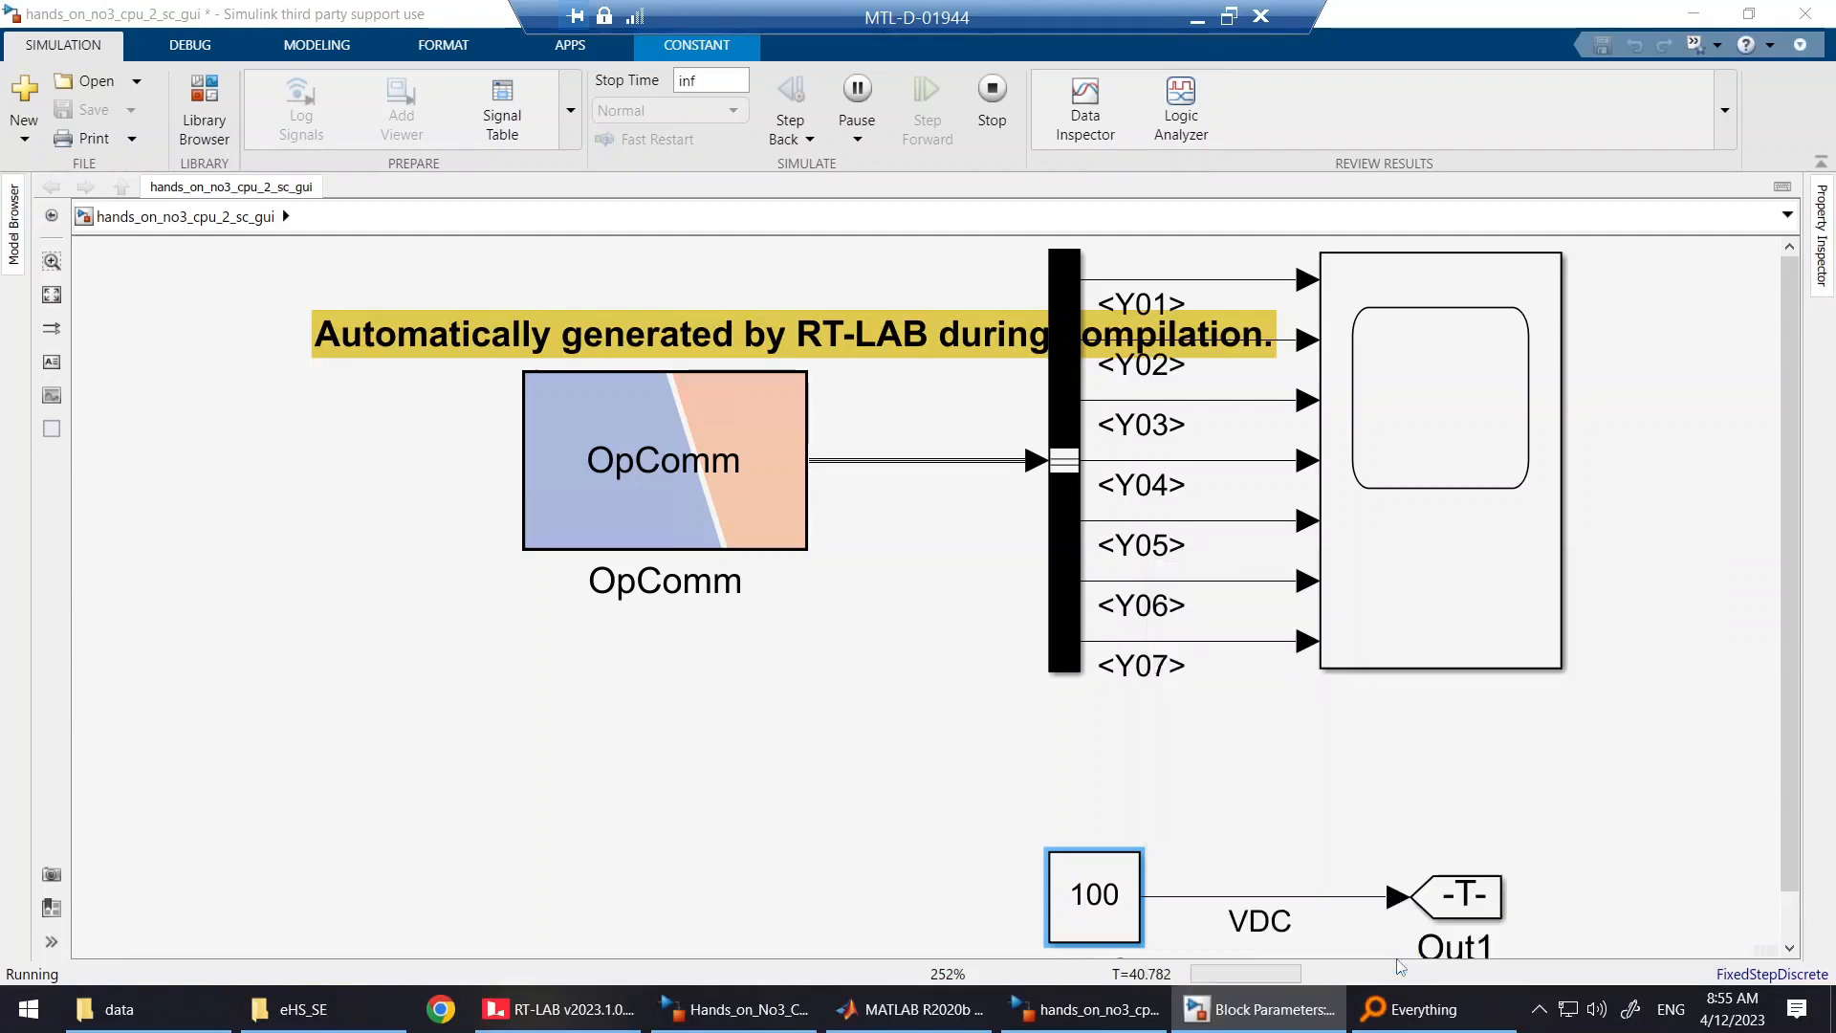
left_click(571, 1010)
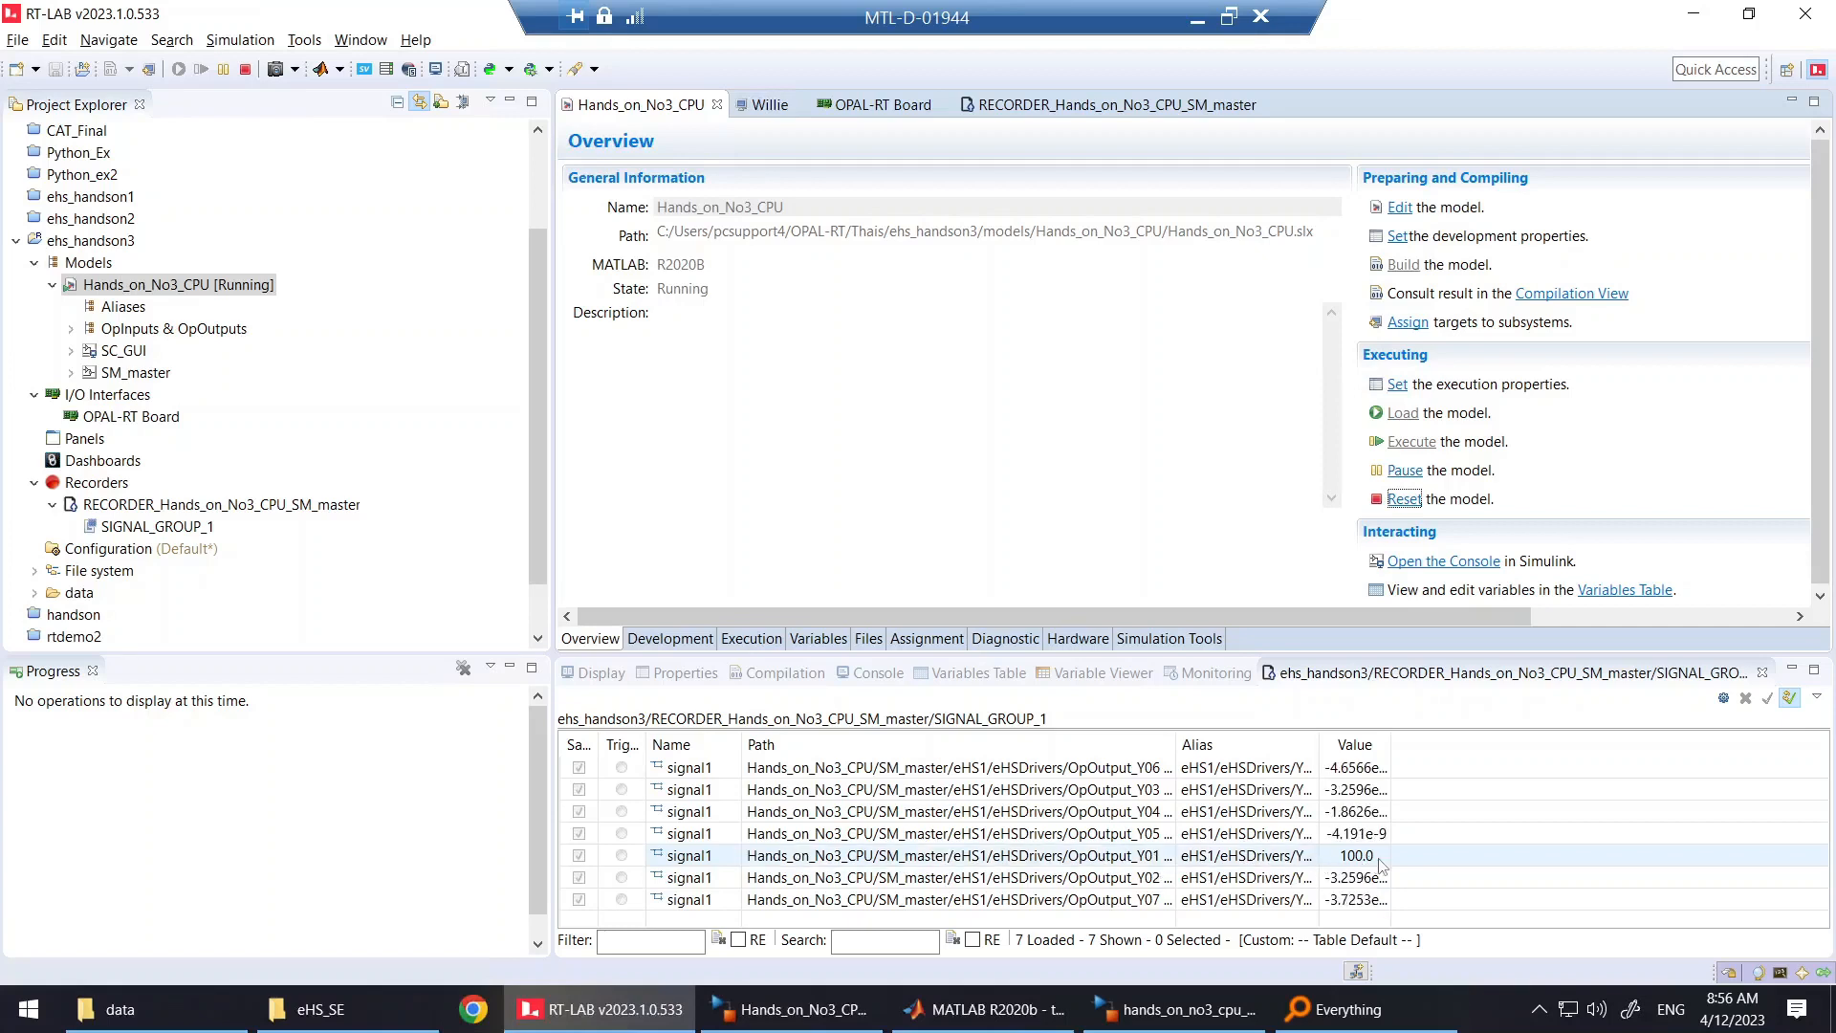
- Set the console model's VDC constant to 300 and reset the Hands_on_No3_CPU model in RT-LAB
key("alt+Tab")
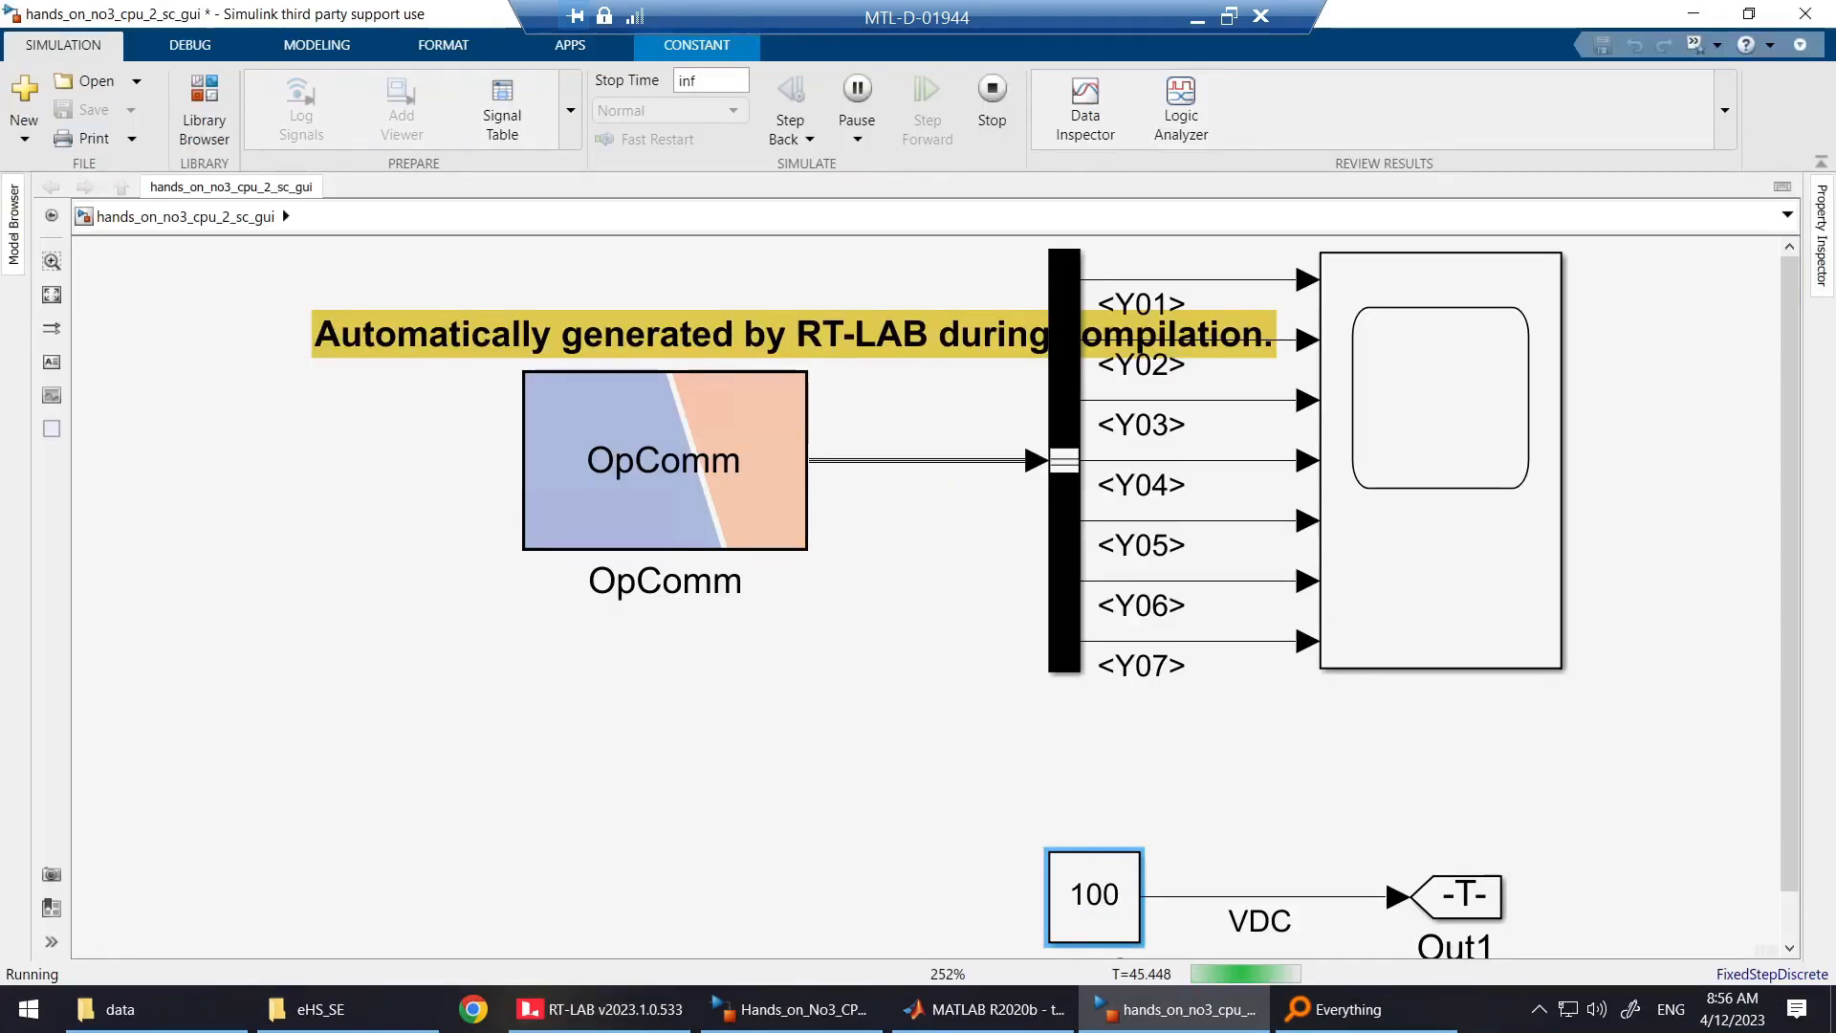
double_click(1107, 906)
type("300")
left_click(1665, 960)
left_click(1374, 960)
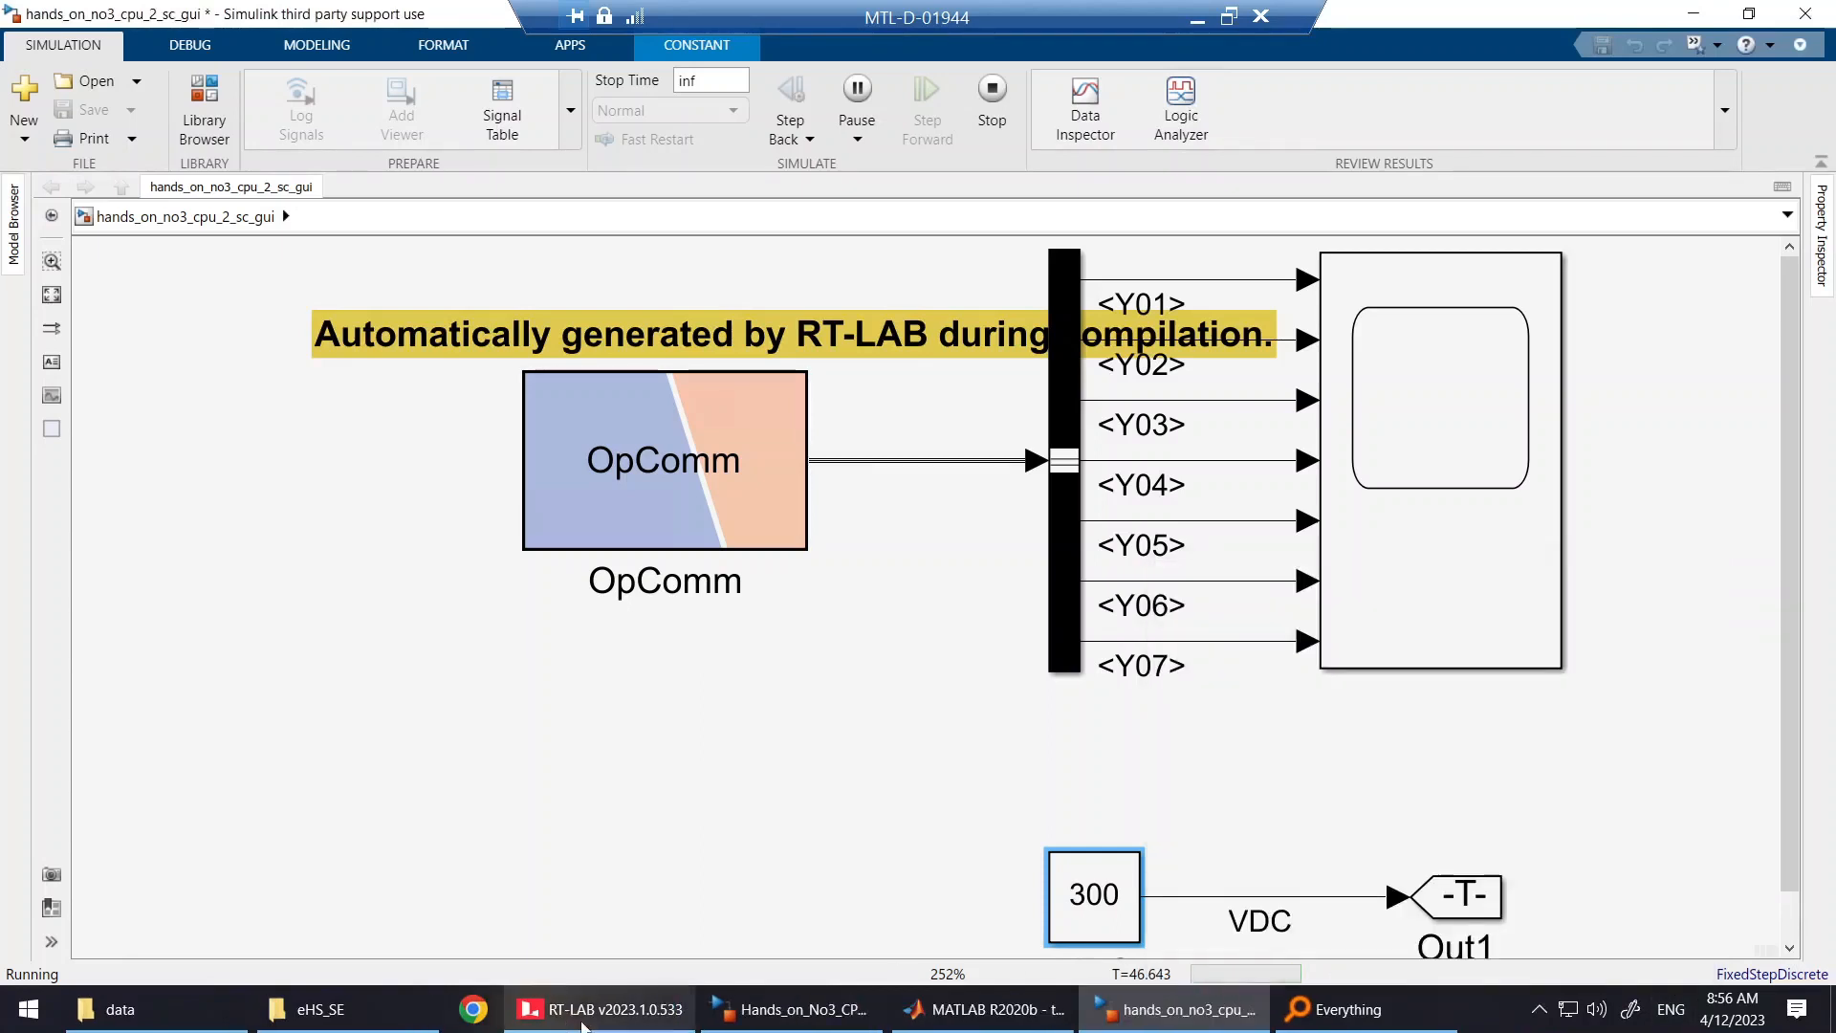
left_click(583, 1021)
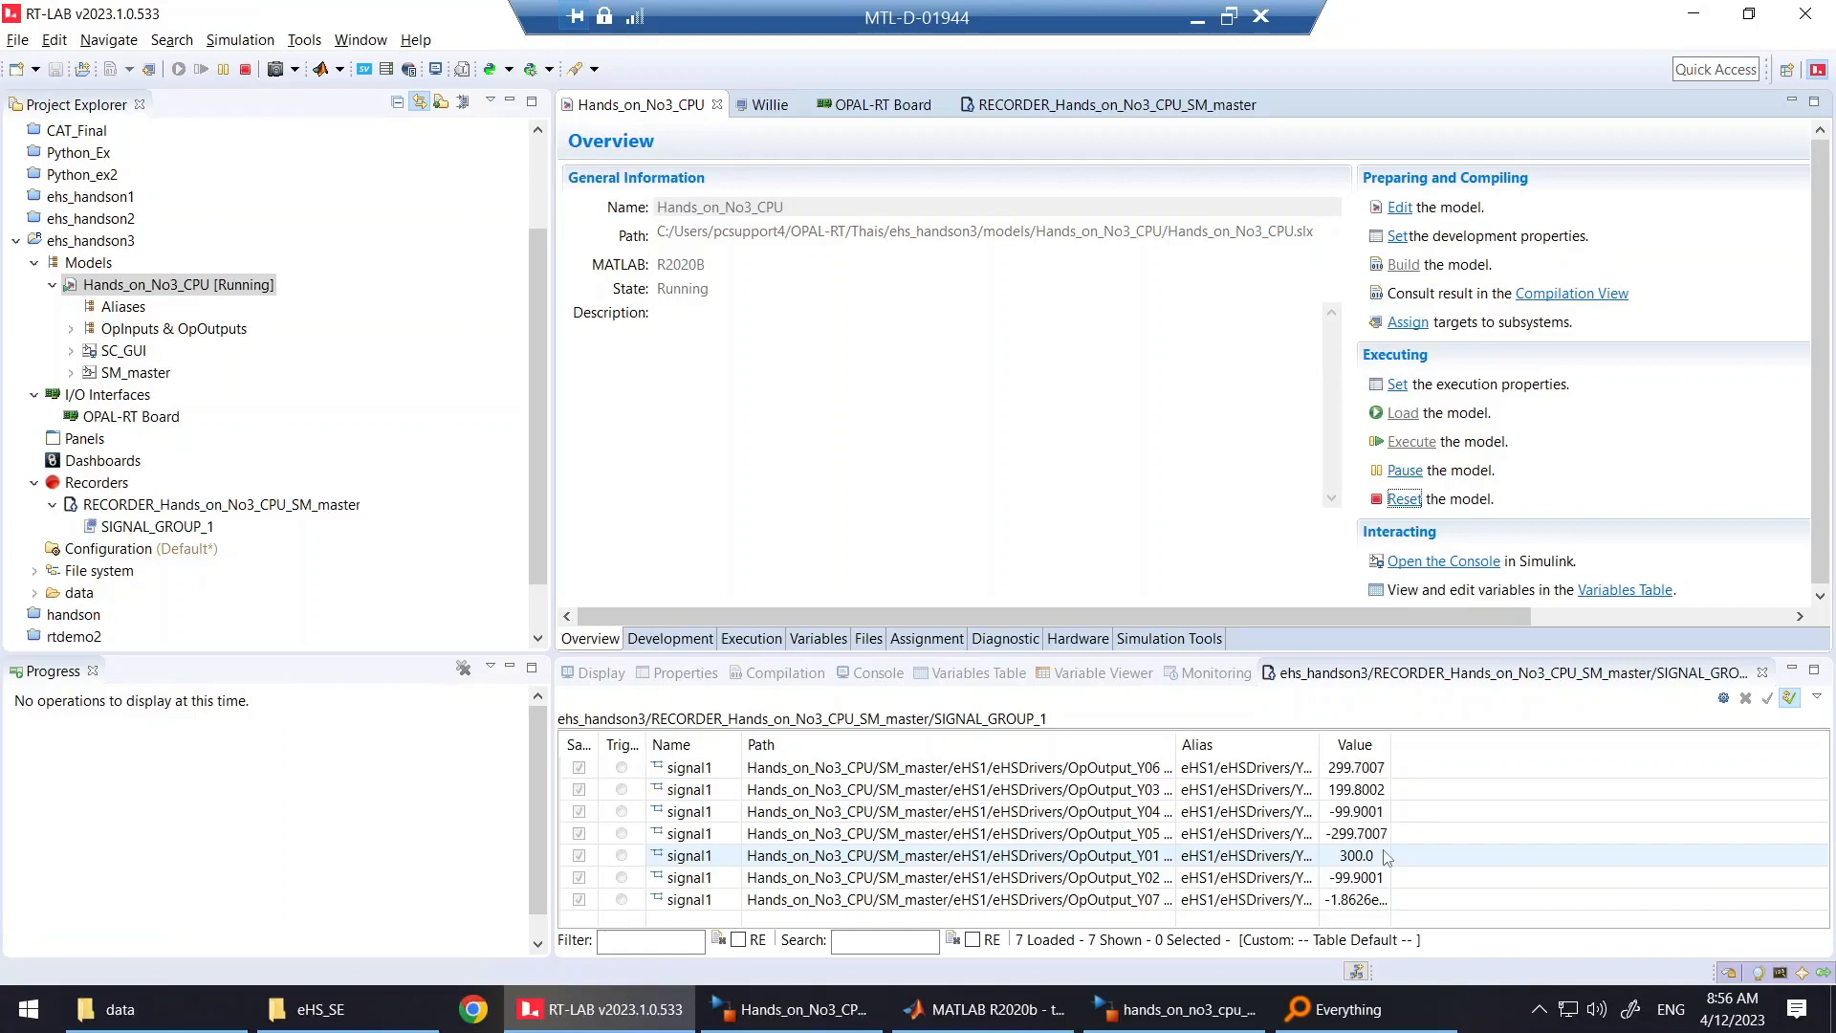
left_click(1405, 499)
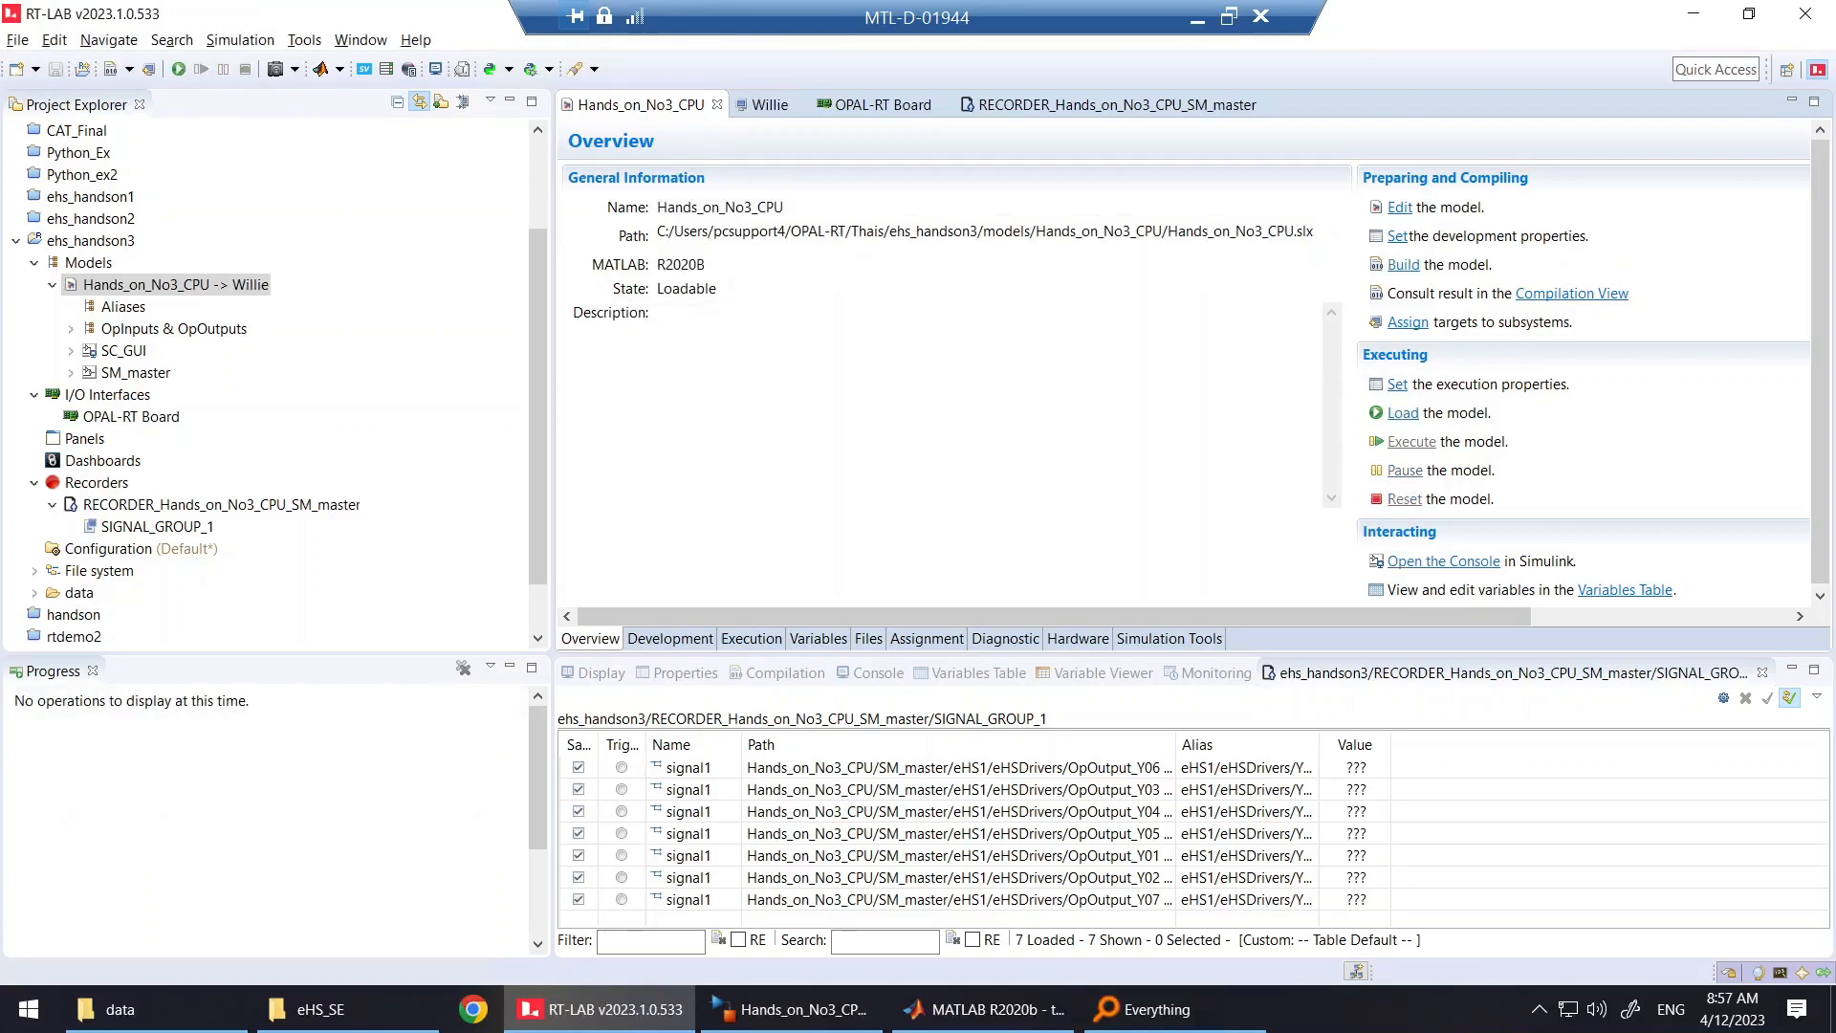
- Switch to MATLAB and load SIGNAL_GROUP_1_hands_on_no3_cpu_1_sm_master_20230411_165150.mat from the ehs_handson3 data folder
mouse_move(1000, 1021)
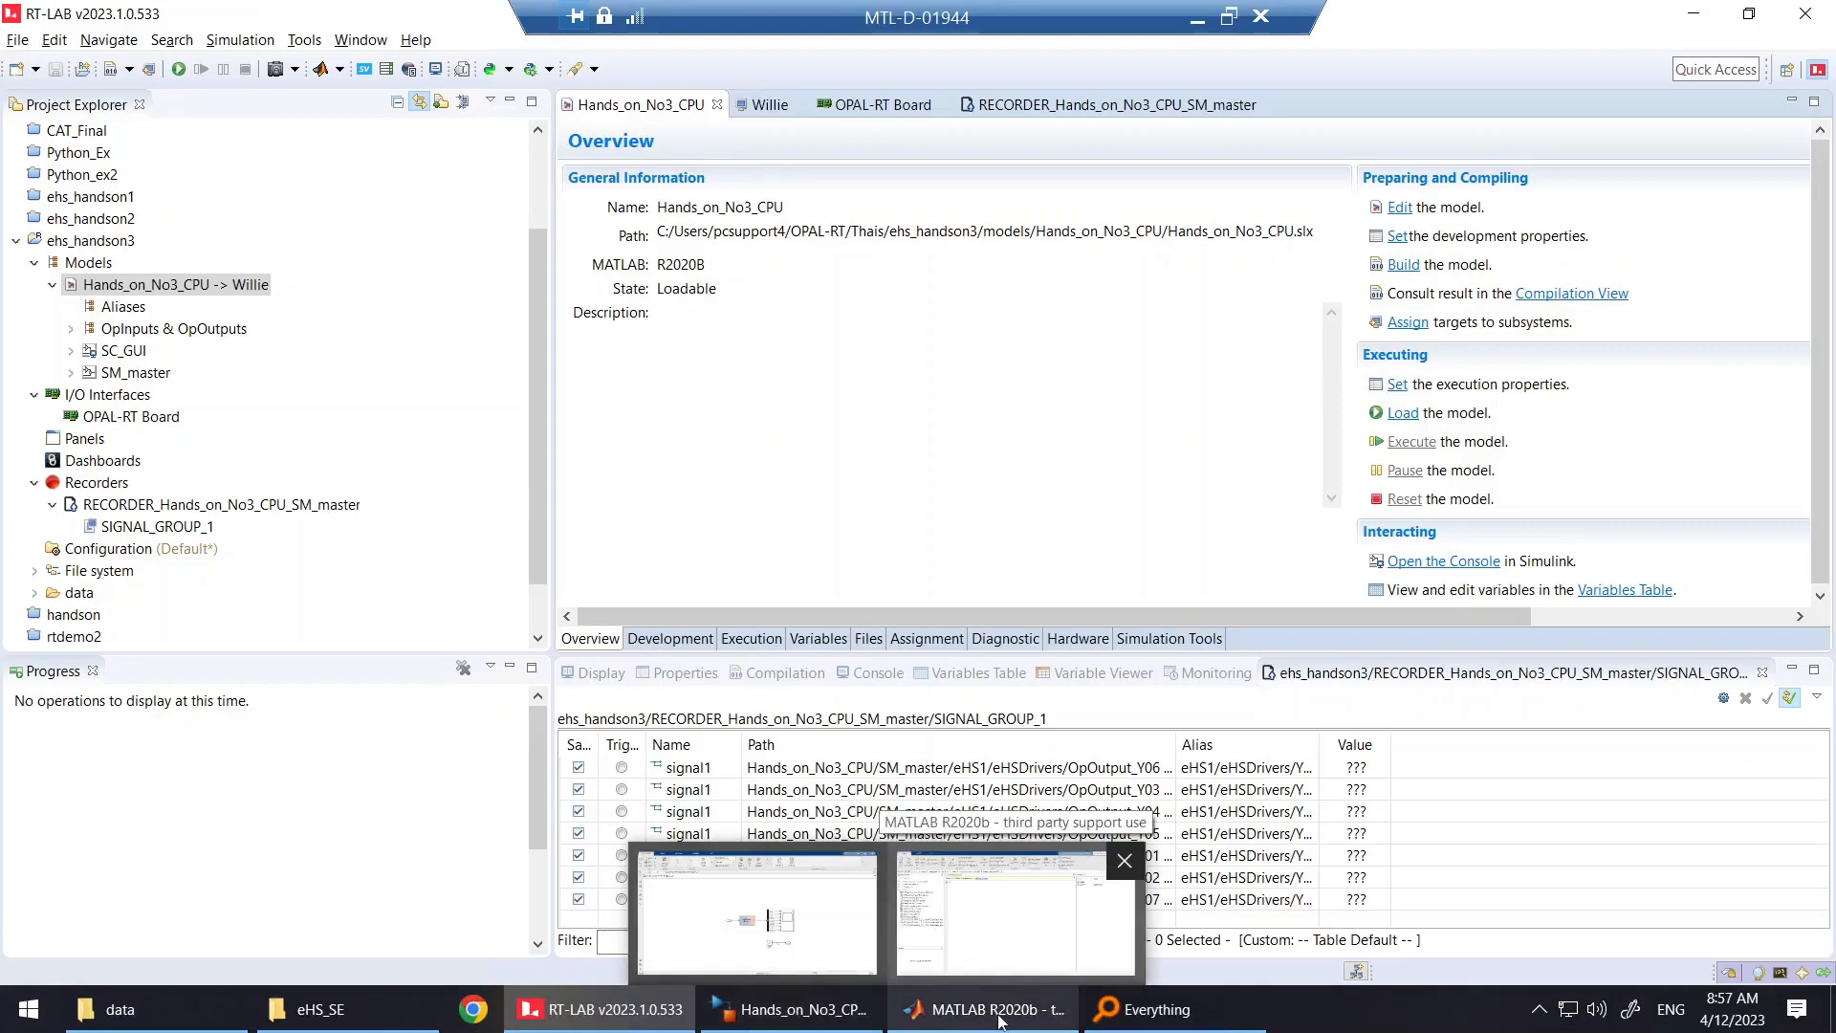
left_click(1001, 1021)
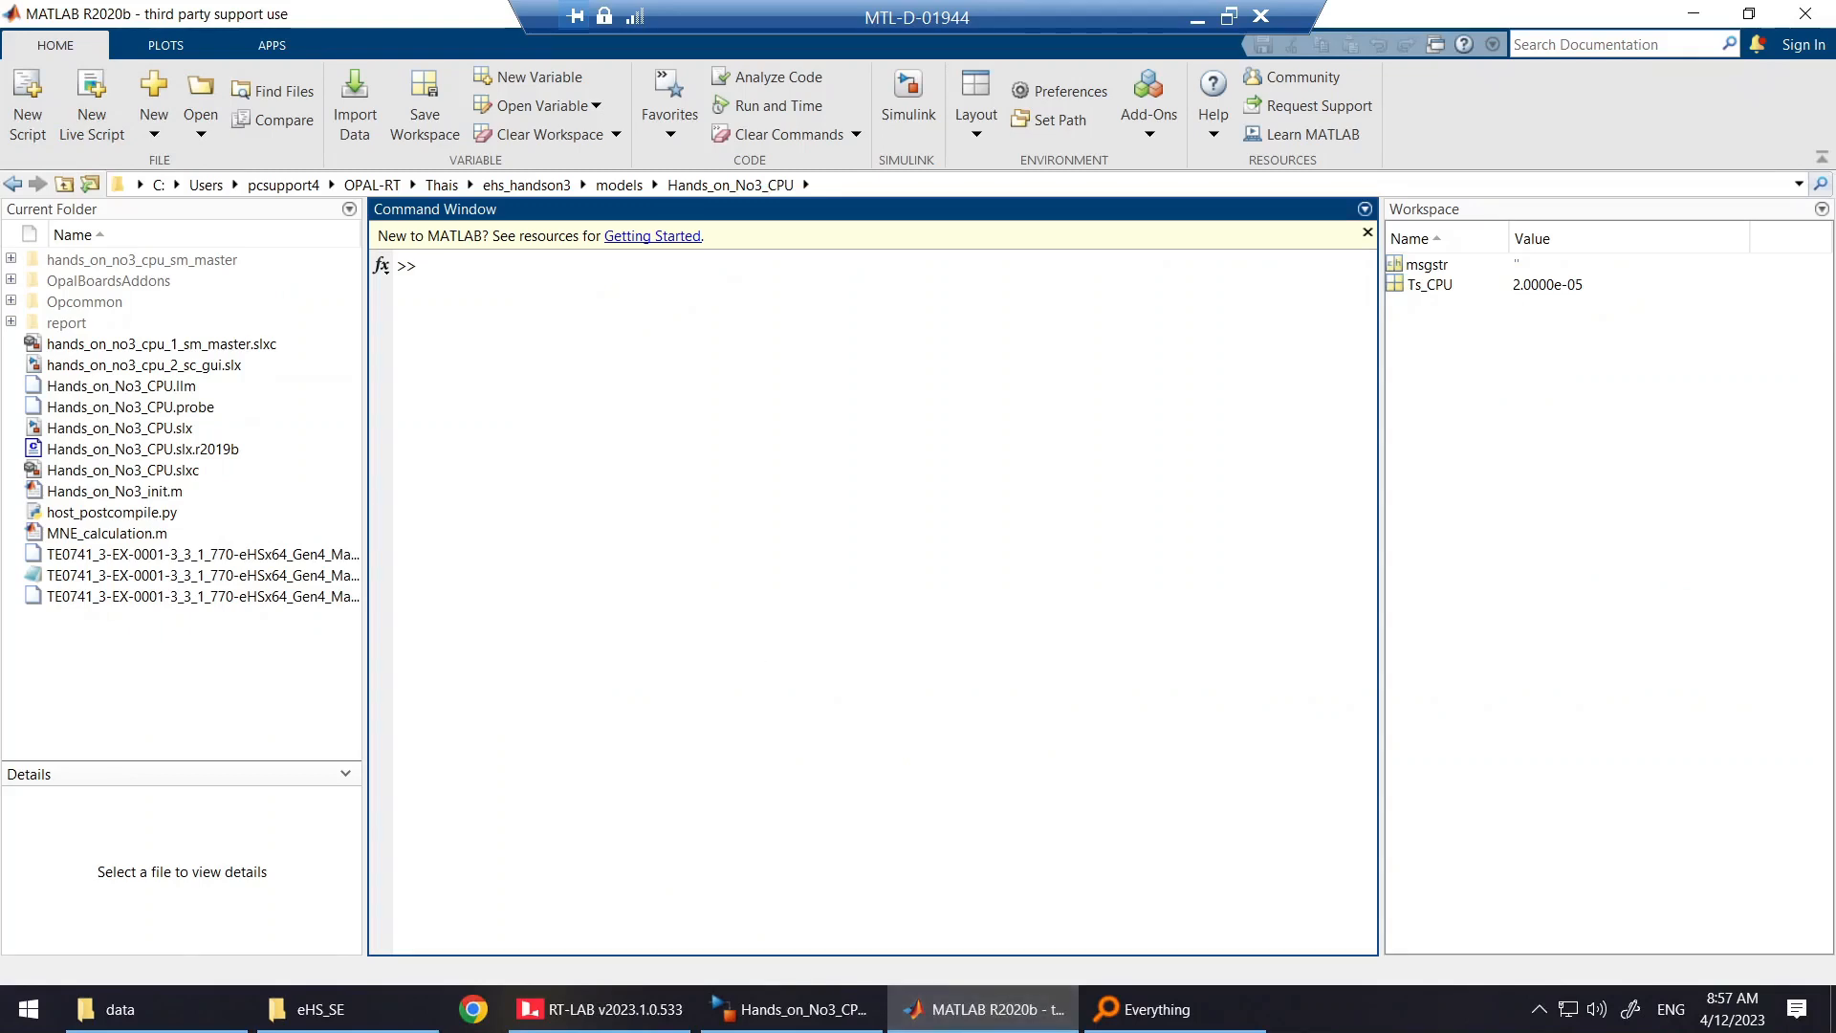
left_click(550, 185)
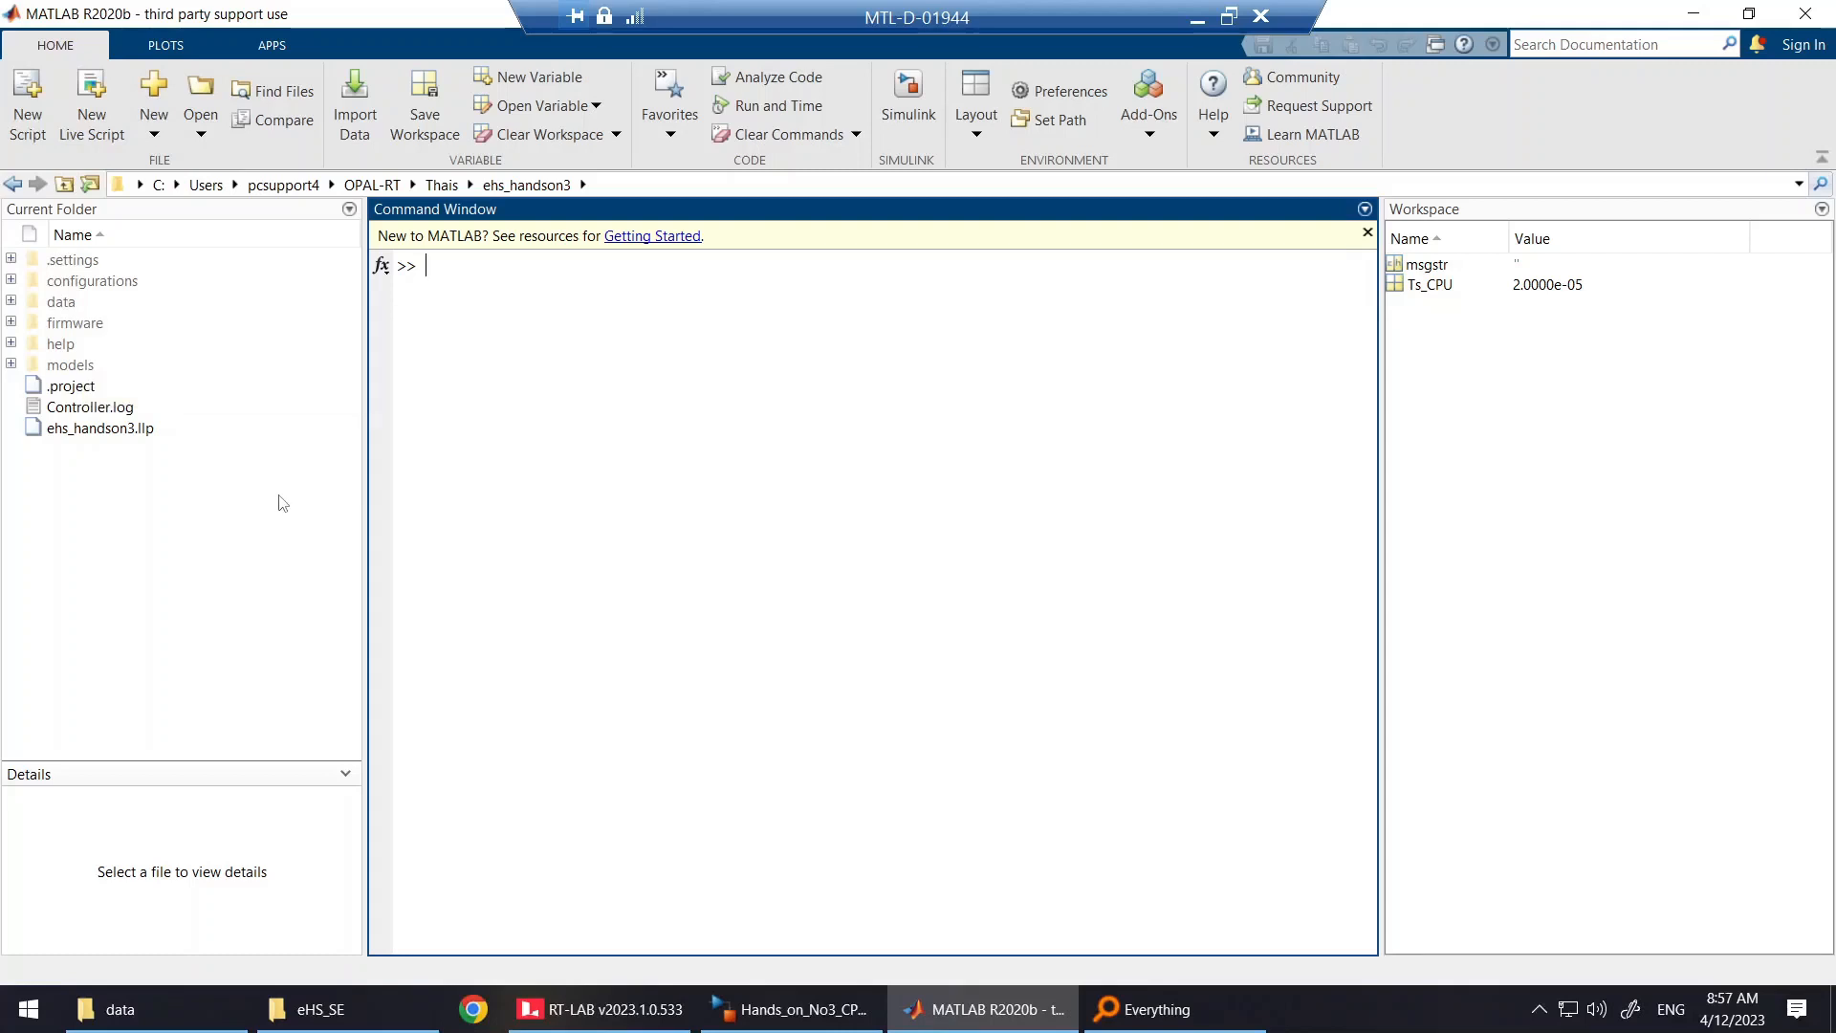
double_click(60, 302)
double_click(148, 323)
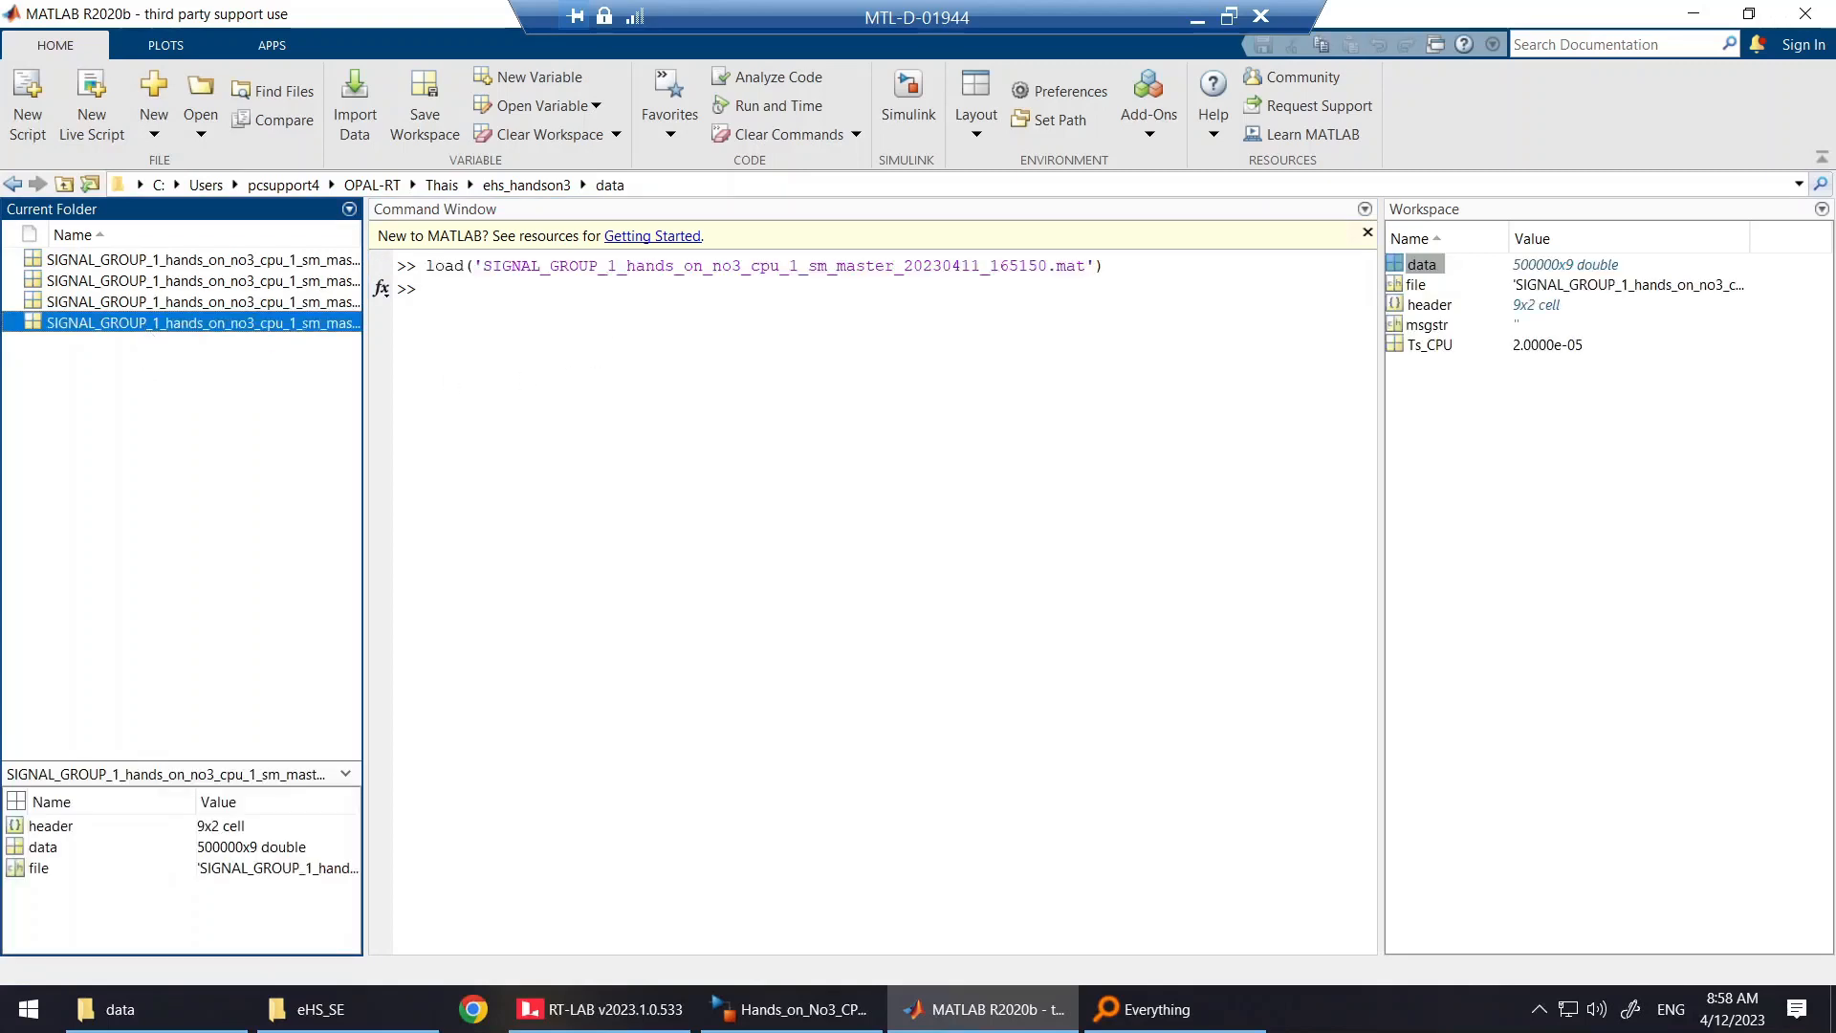
- Open the data variable, plot its column 3 against column 1 with plot(data(:,1),data(:,3)), and close the figure after viewing
double_click(1525, 267)
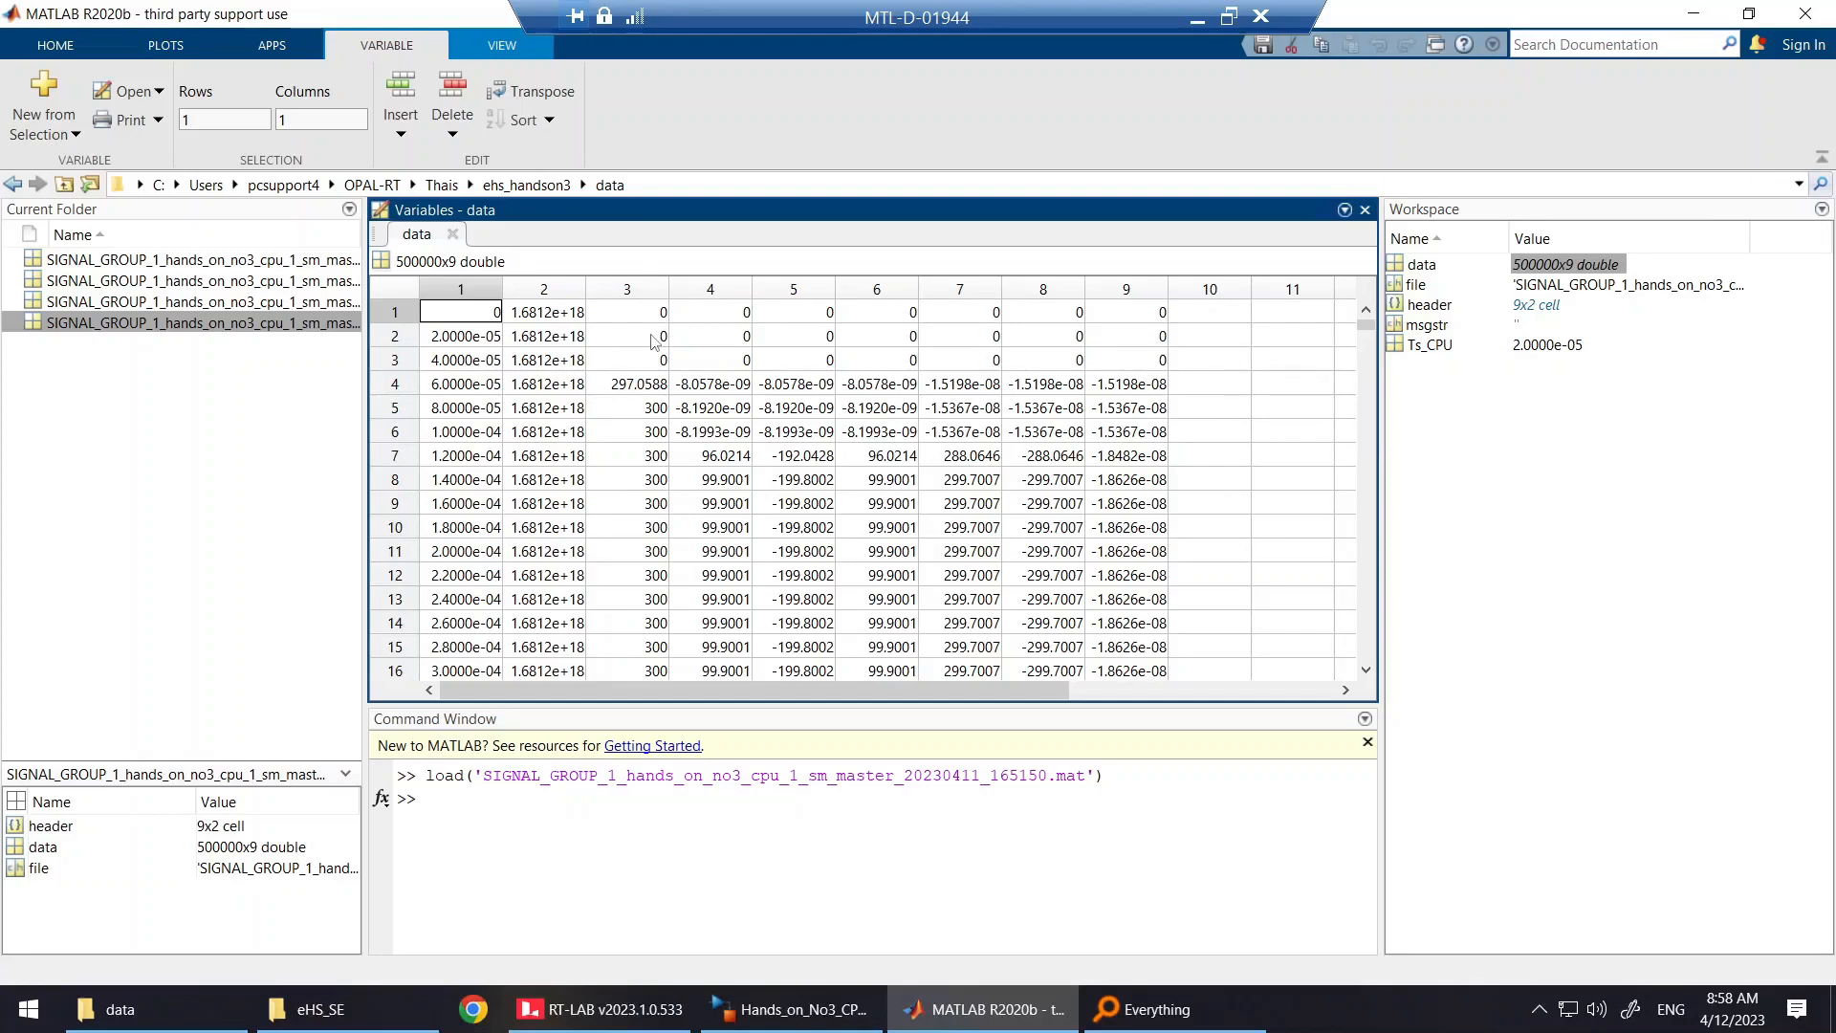
left_click(639, 805)
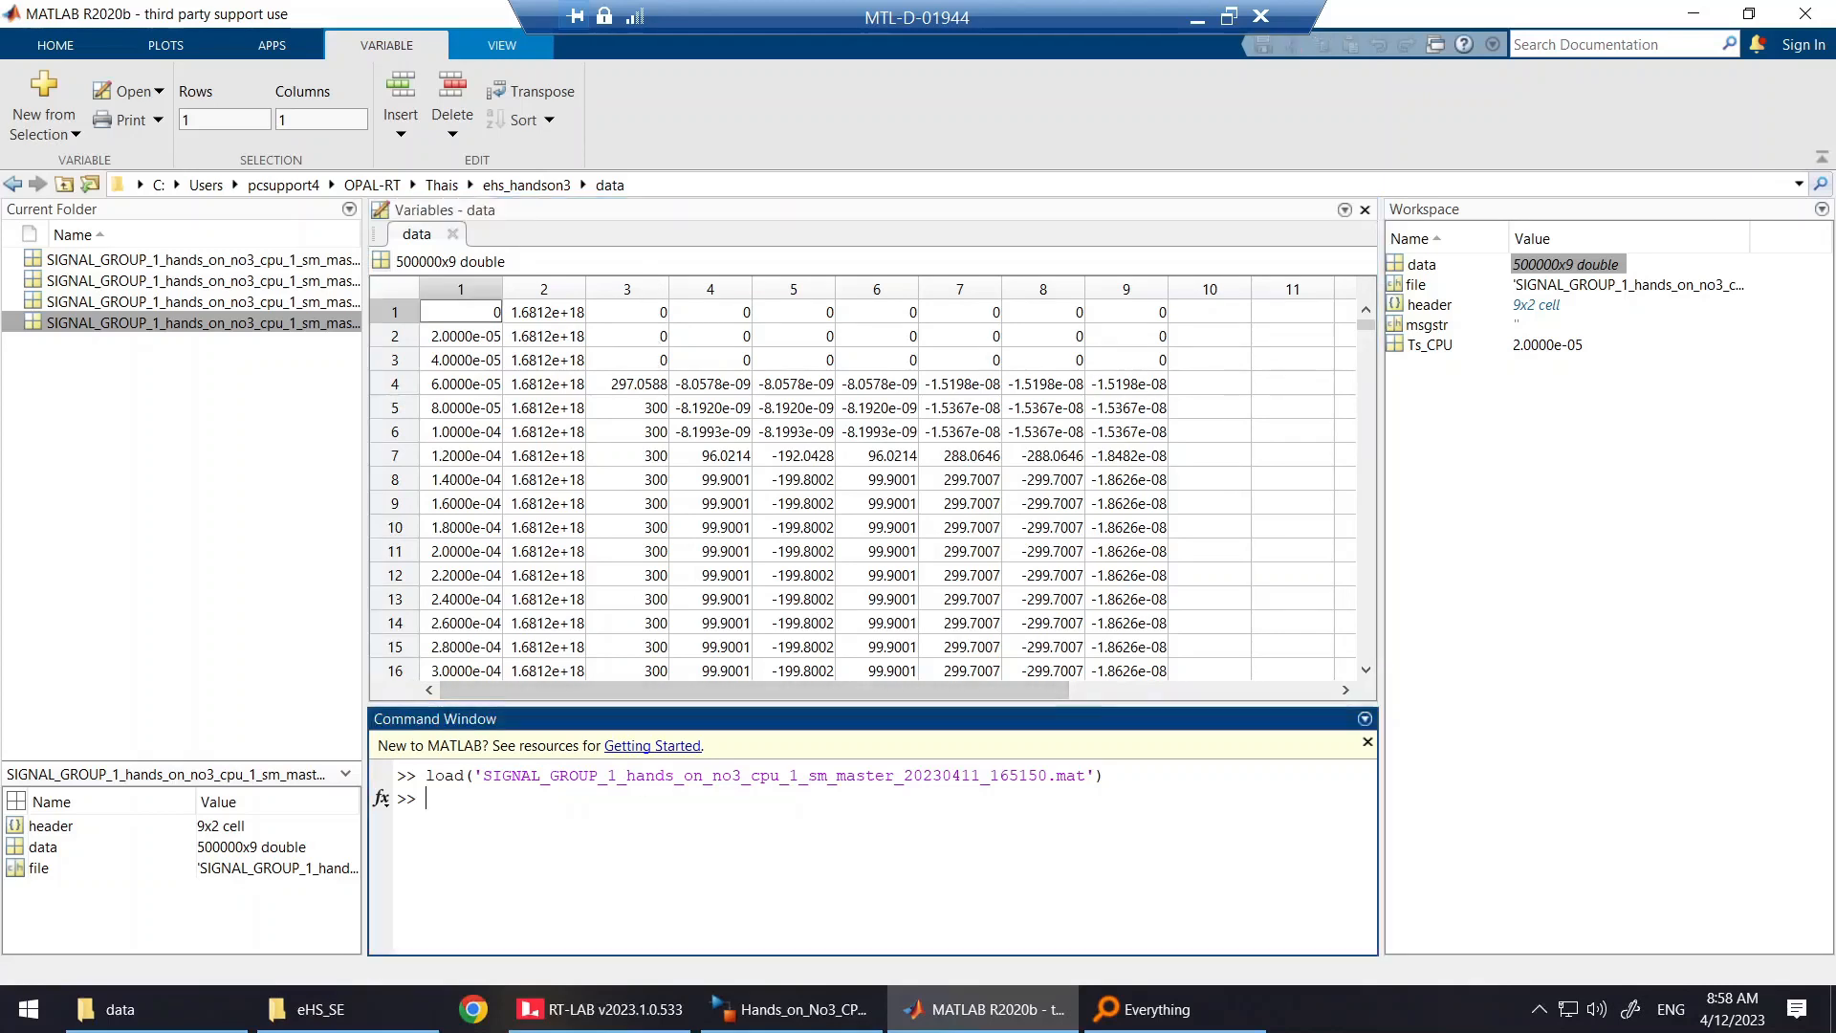
type("plot(data(")
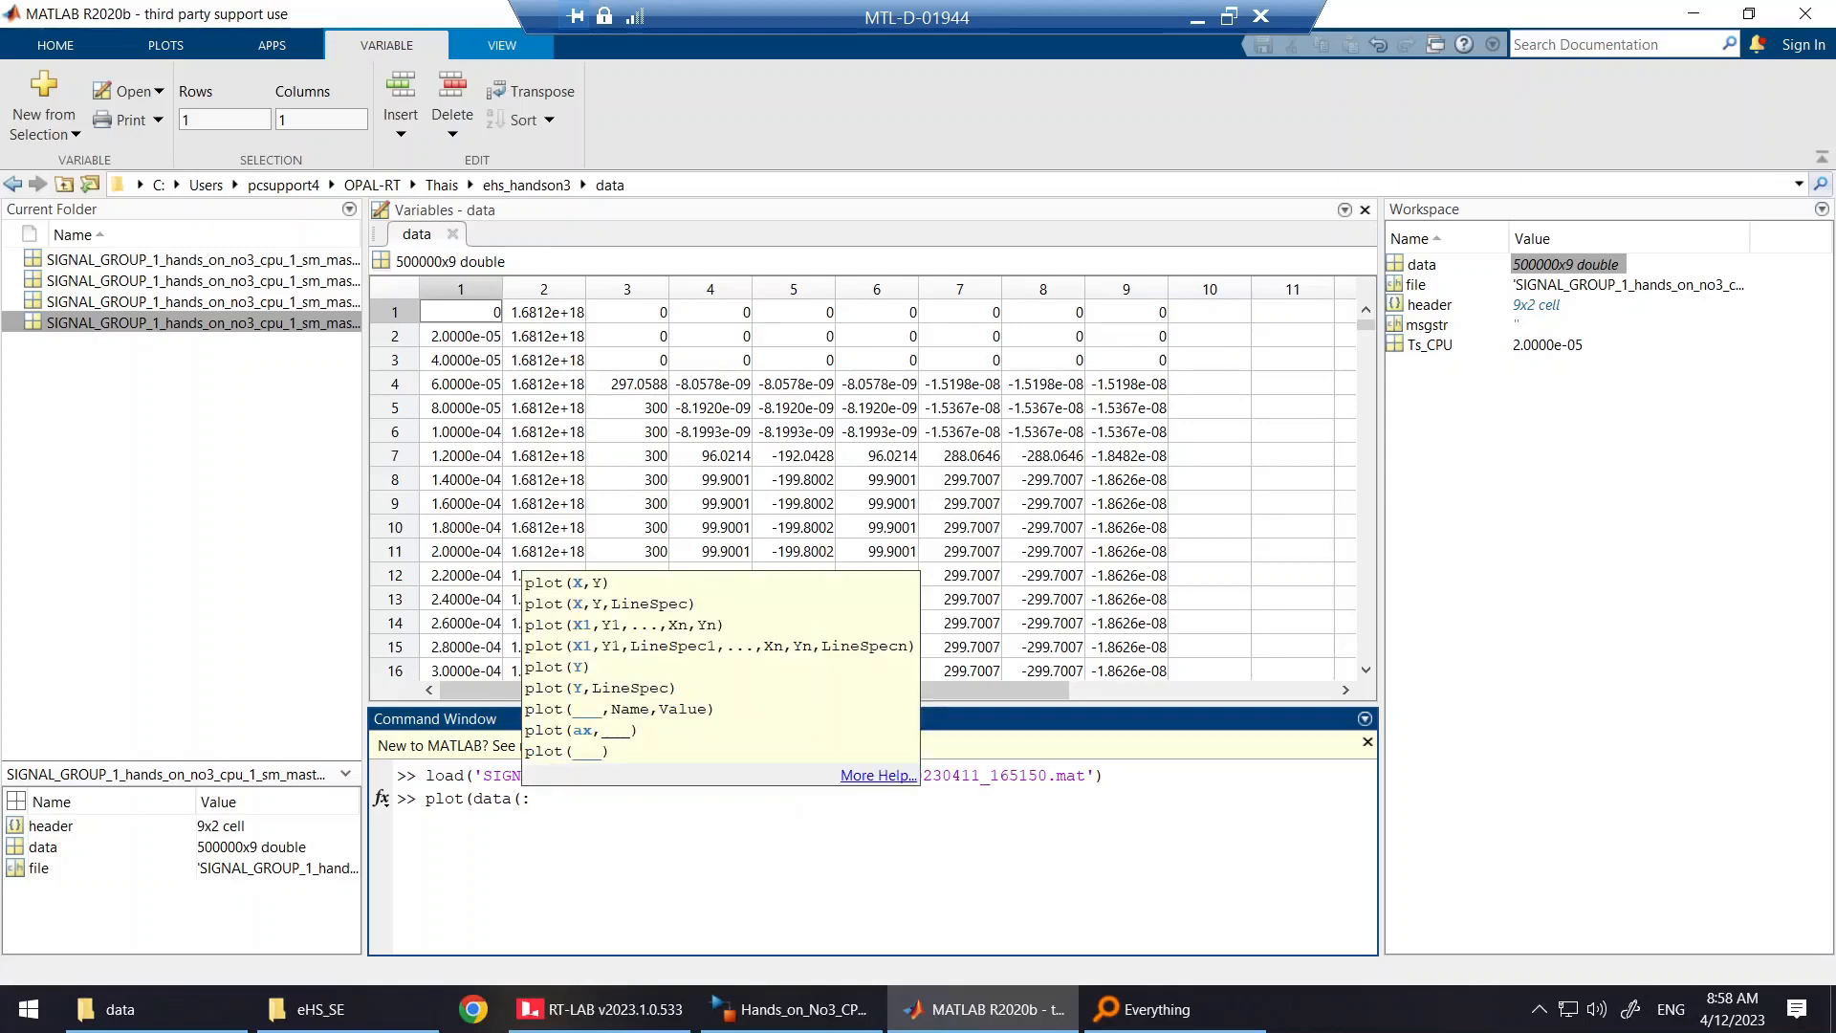
type(":,1),")
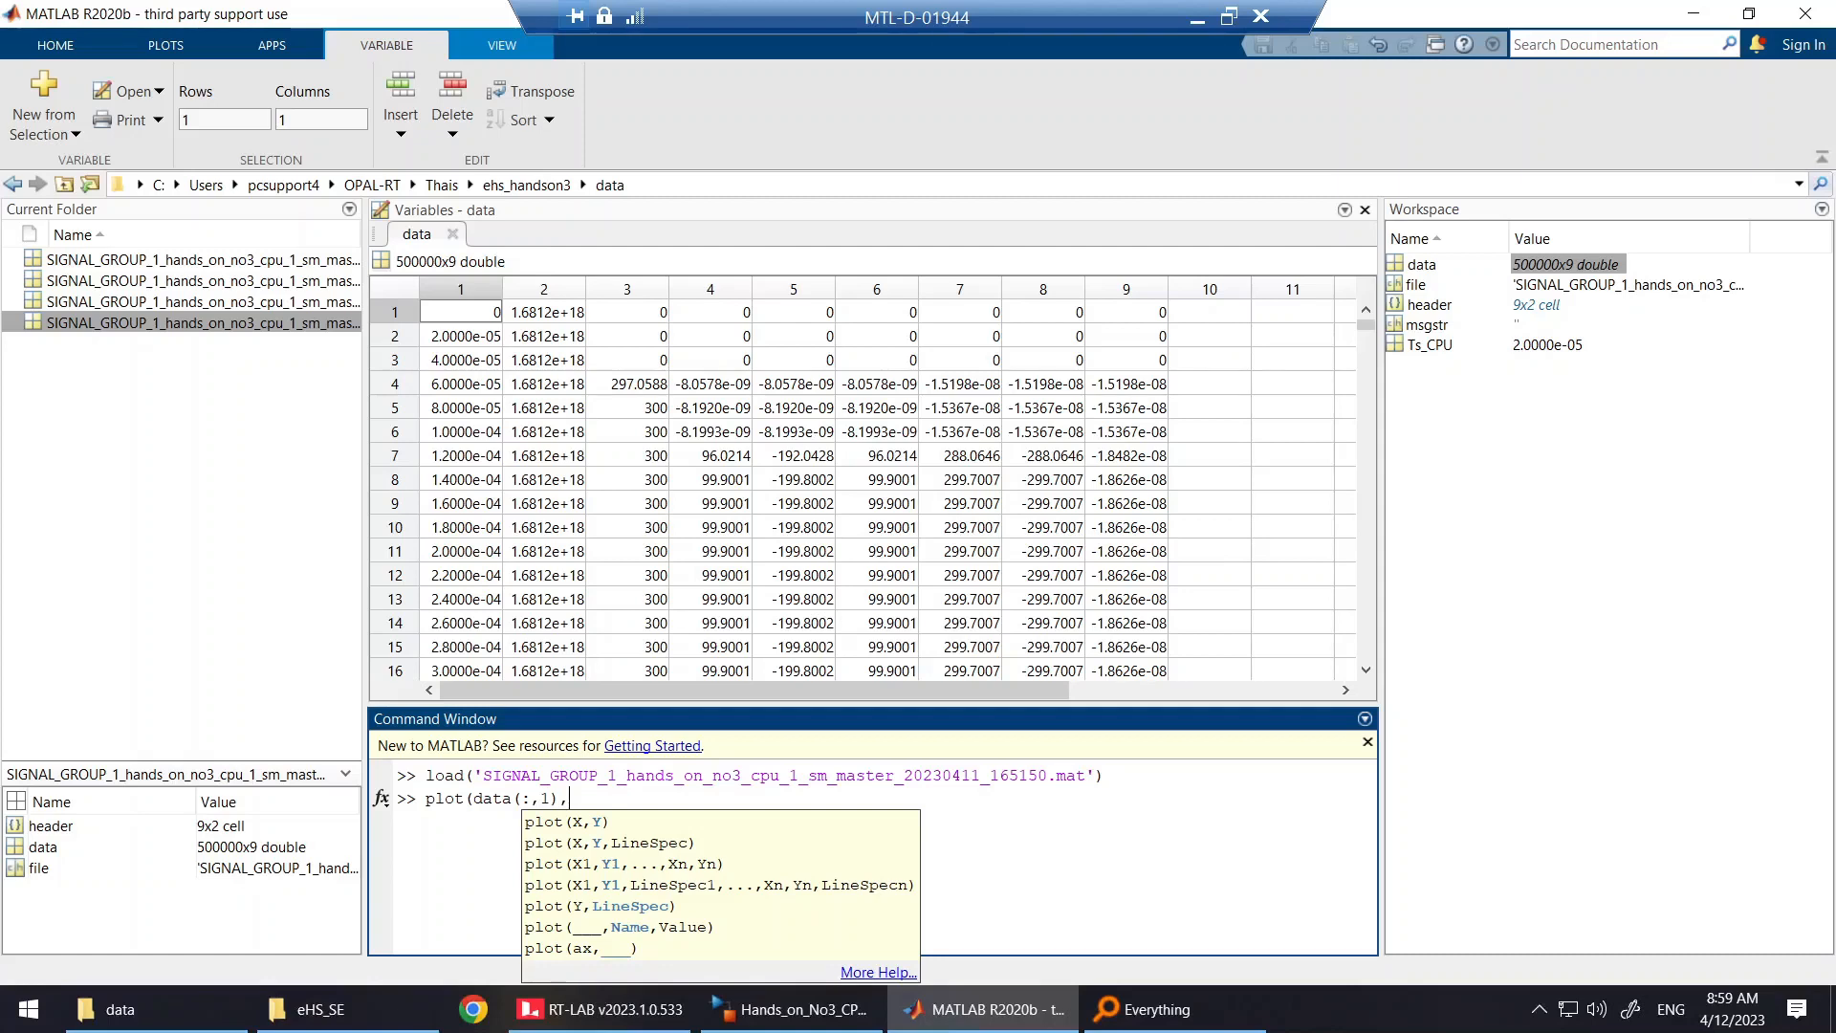
type("data")
type("(")
type("3")
type(":,3")
type(")")
key("Return")
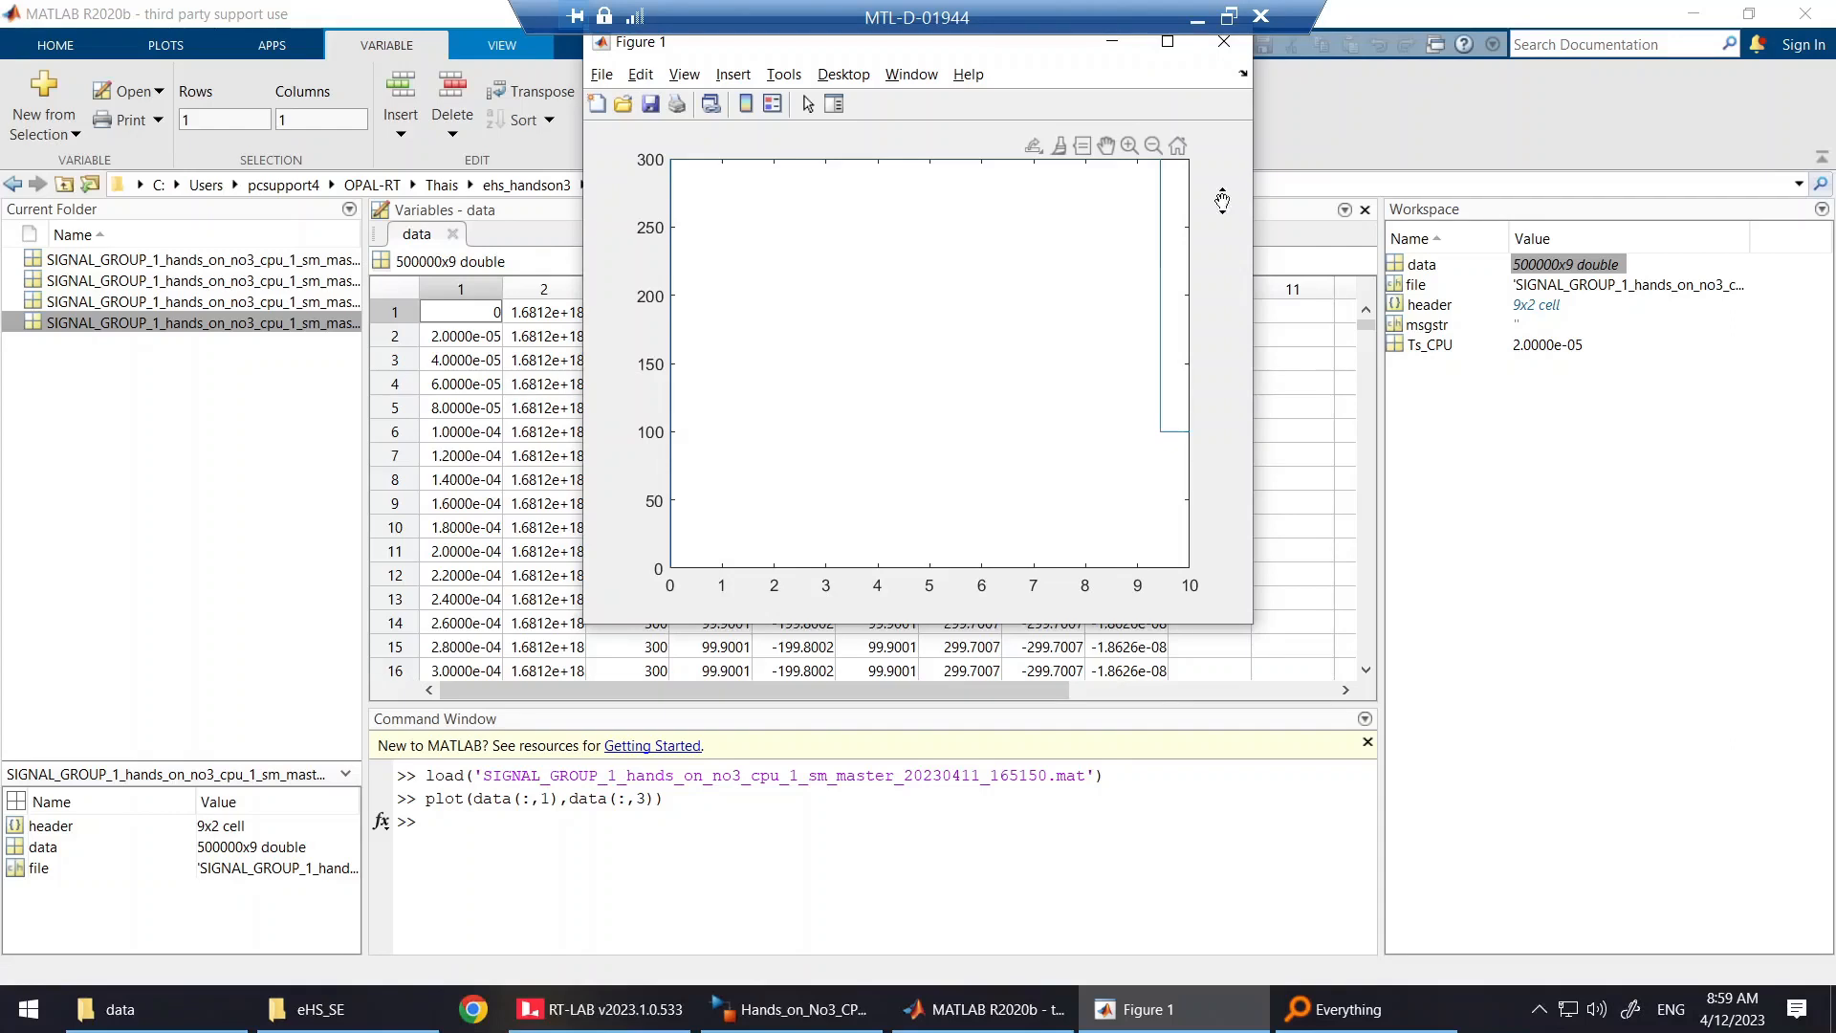
left_click(1229, 45)
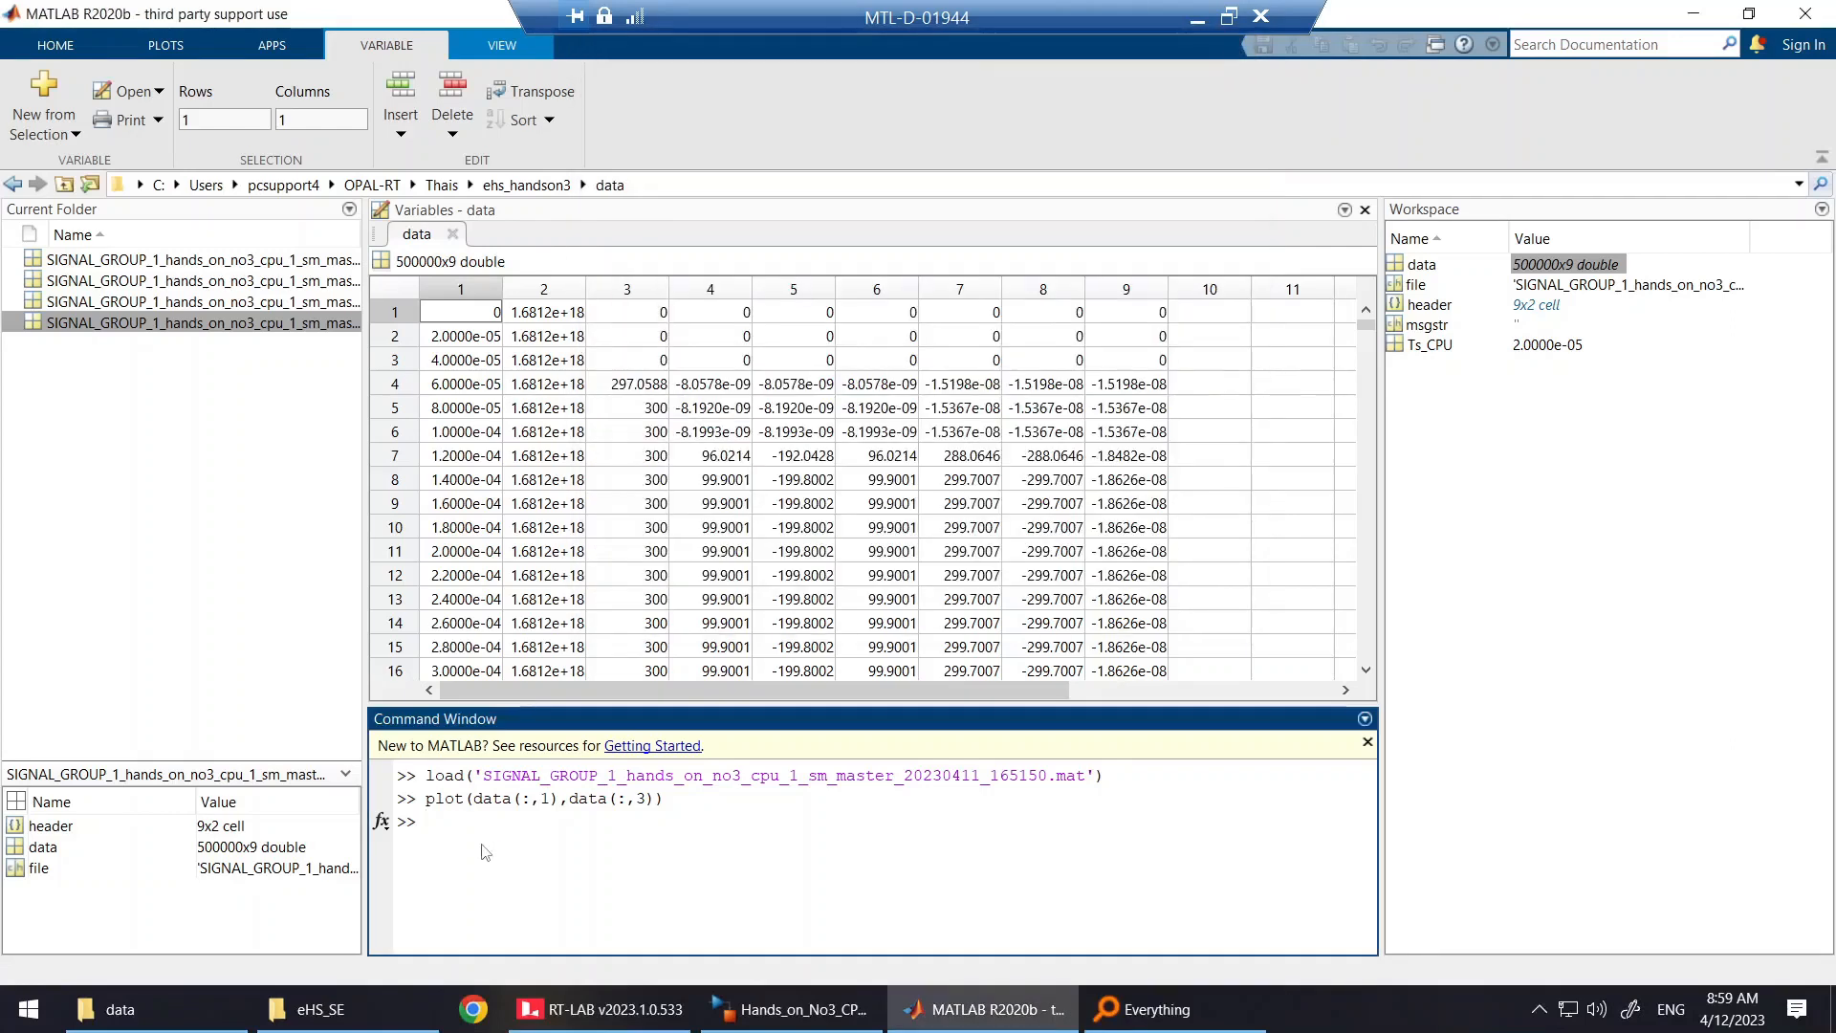
- Plot column 4 of data against column 1 by reusing the previous command as plot(data(:,1),data(:,4))
key("Up")
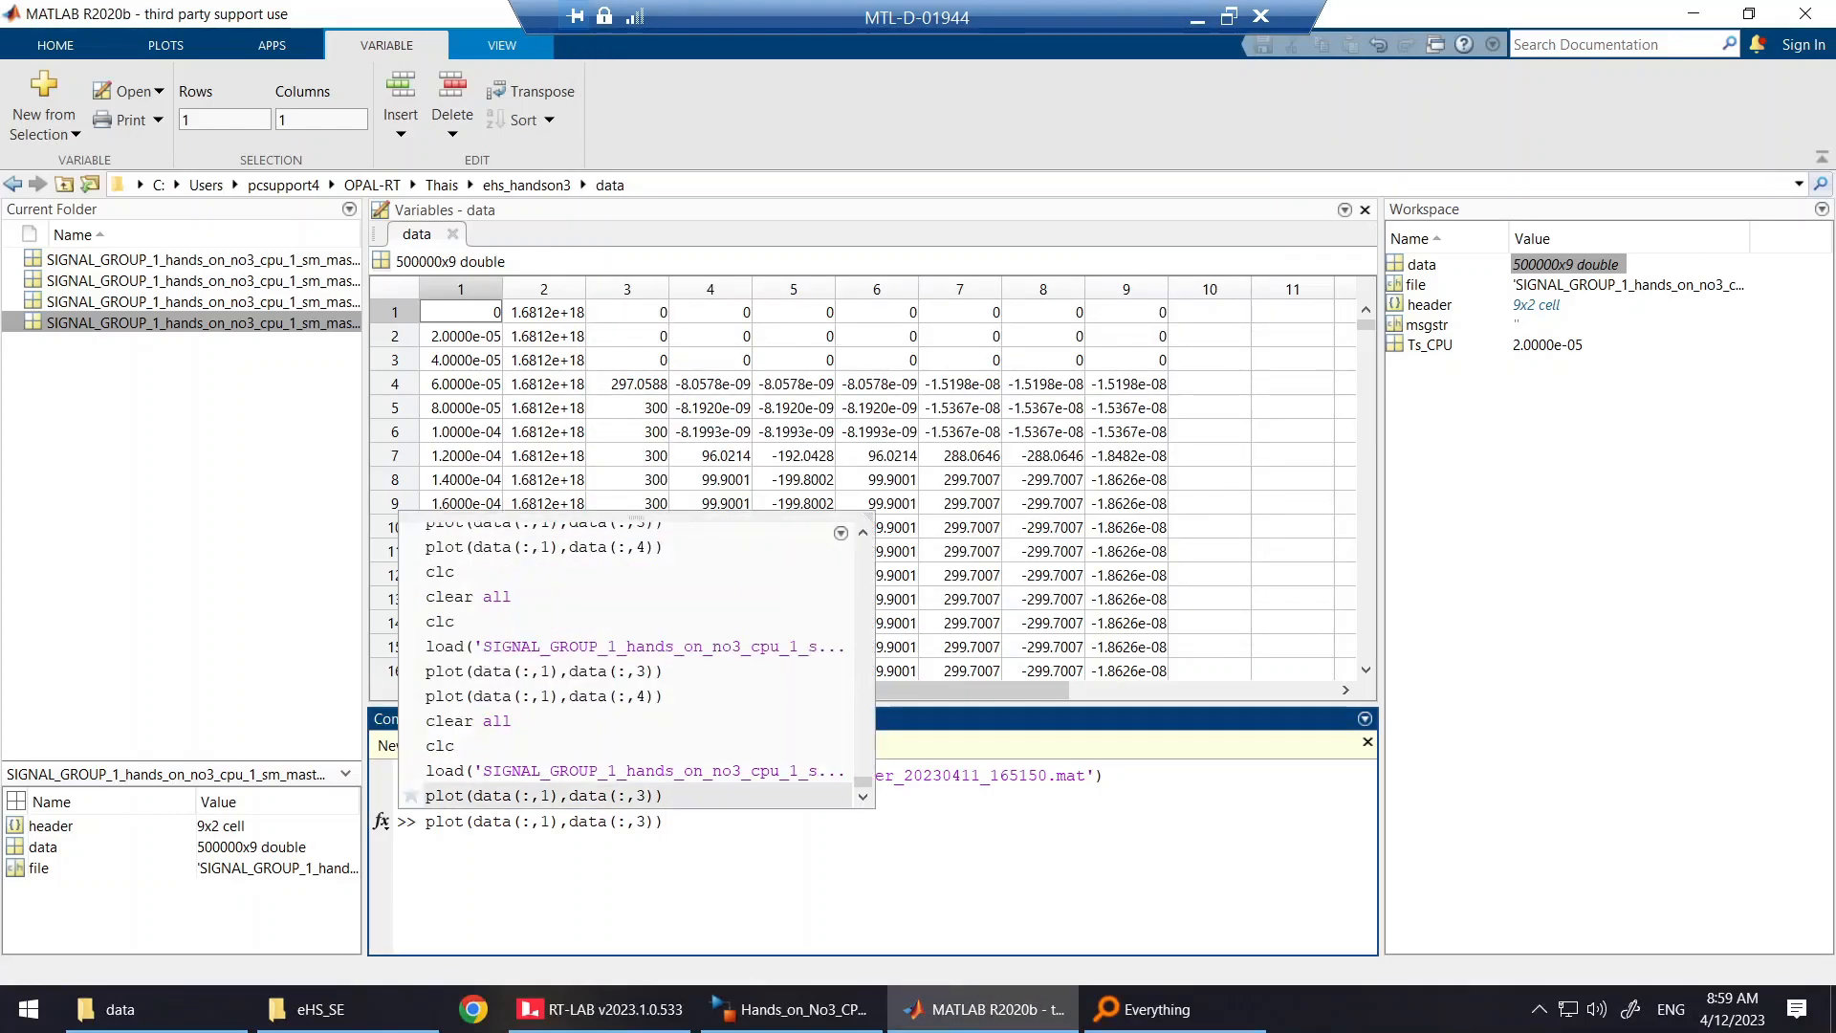
key("Left")
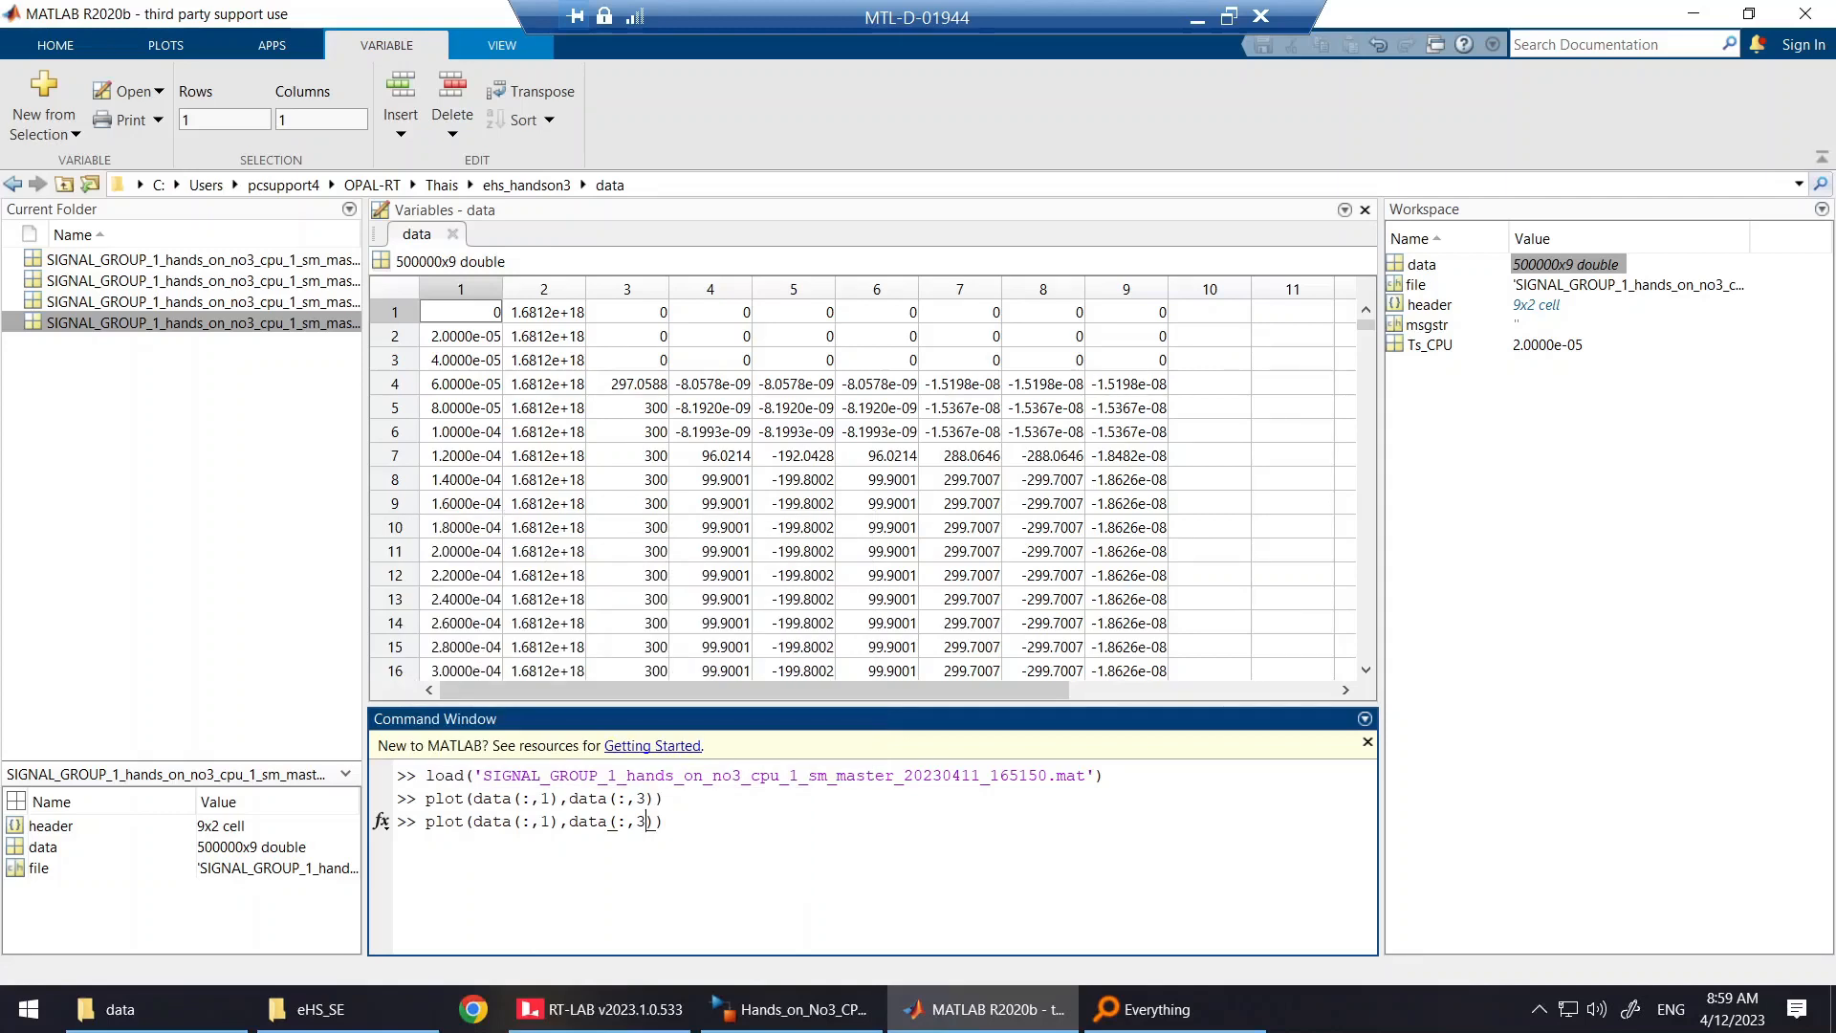
type("4")
key("Return")
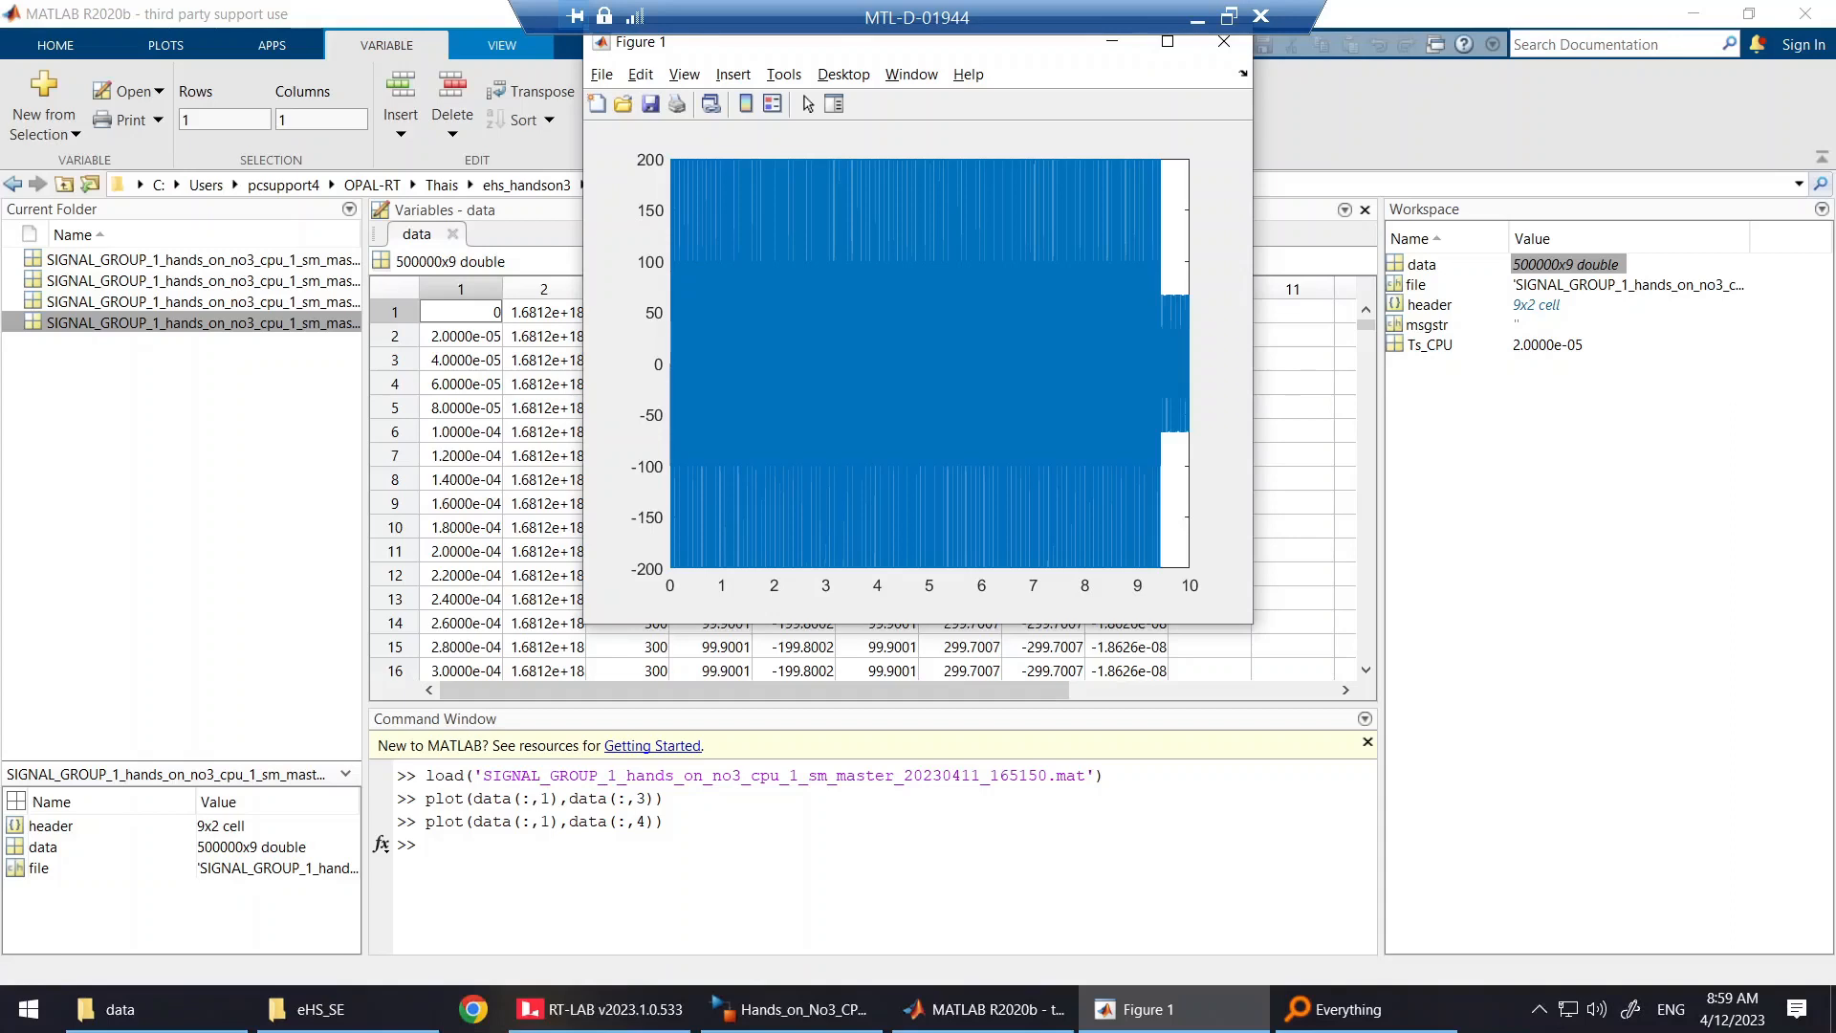
left_click(1197, 17)
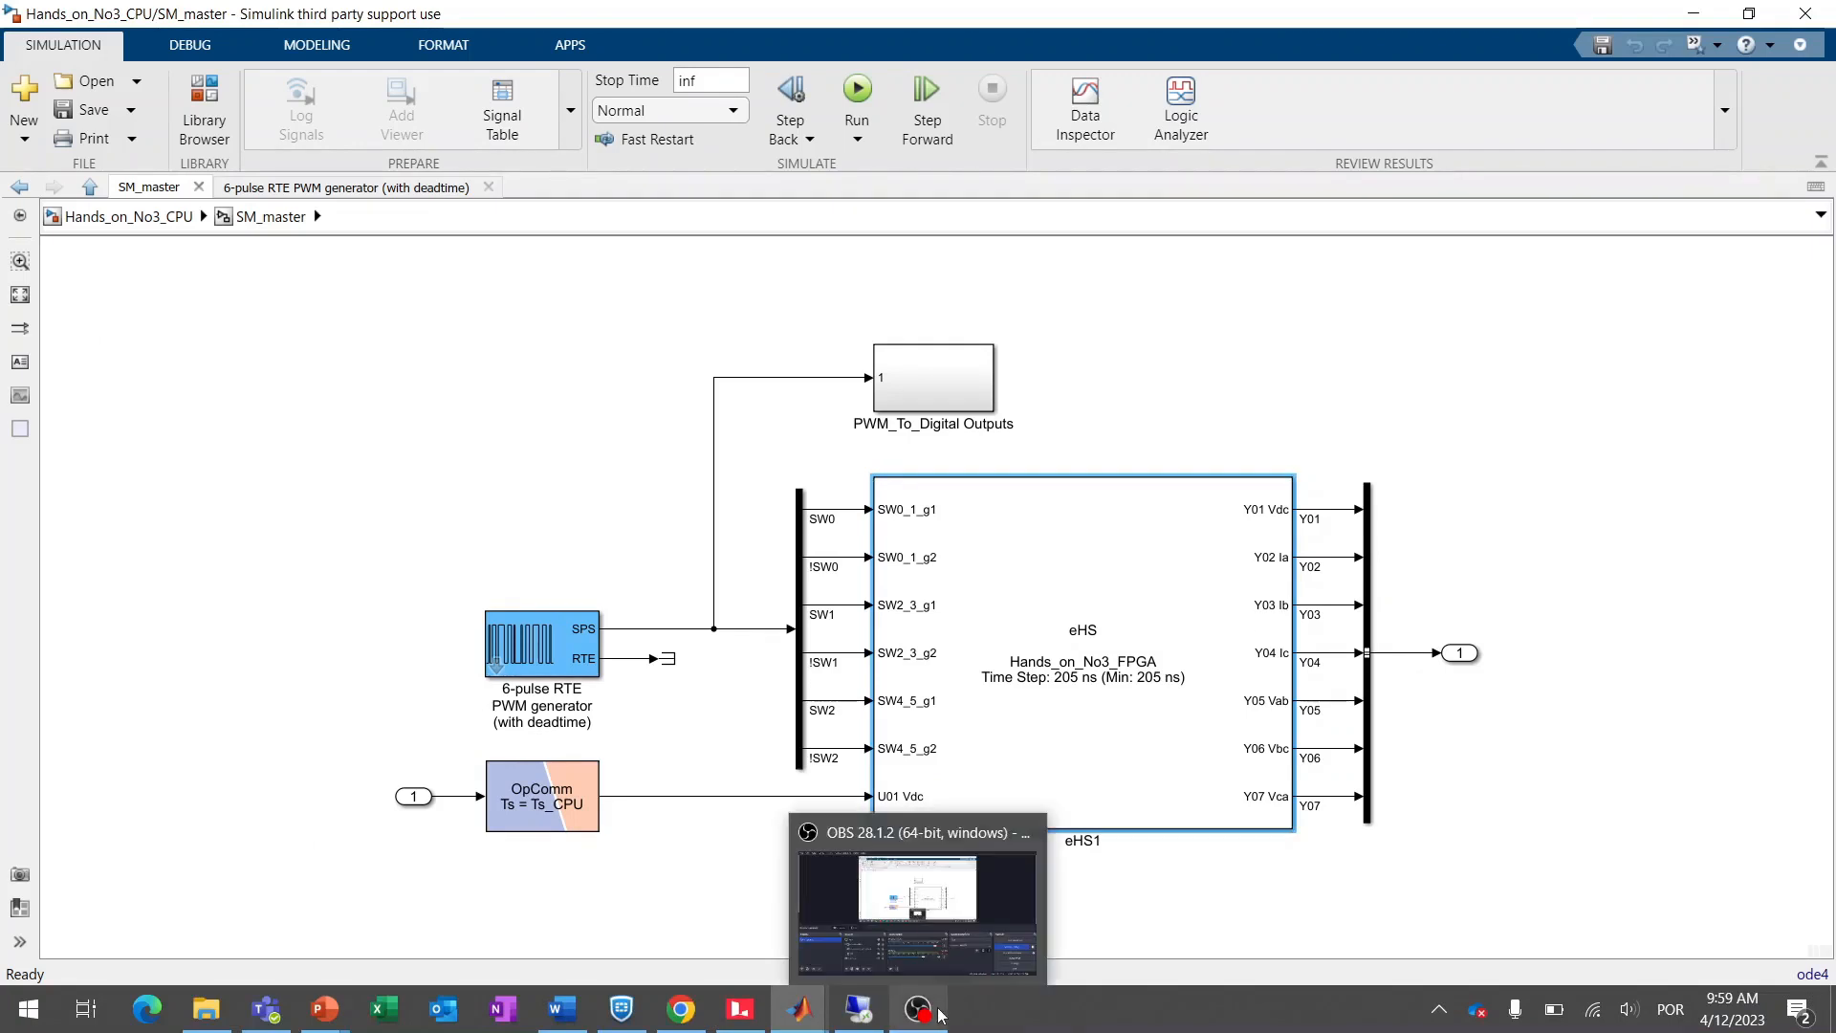
left_click(859, 1009)
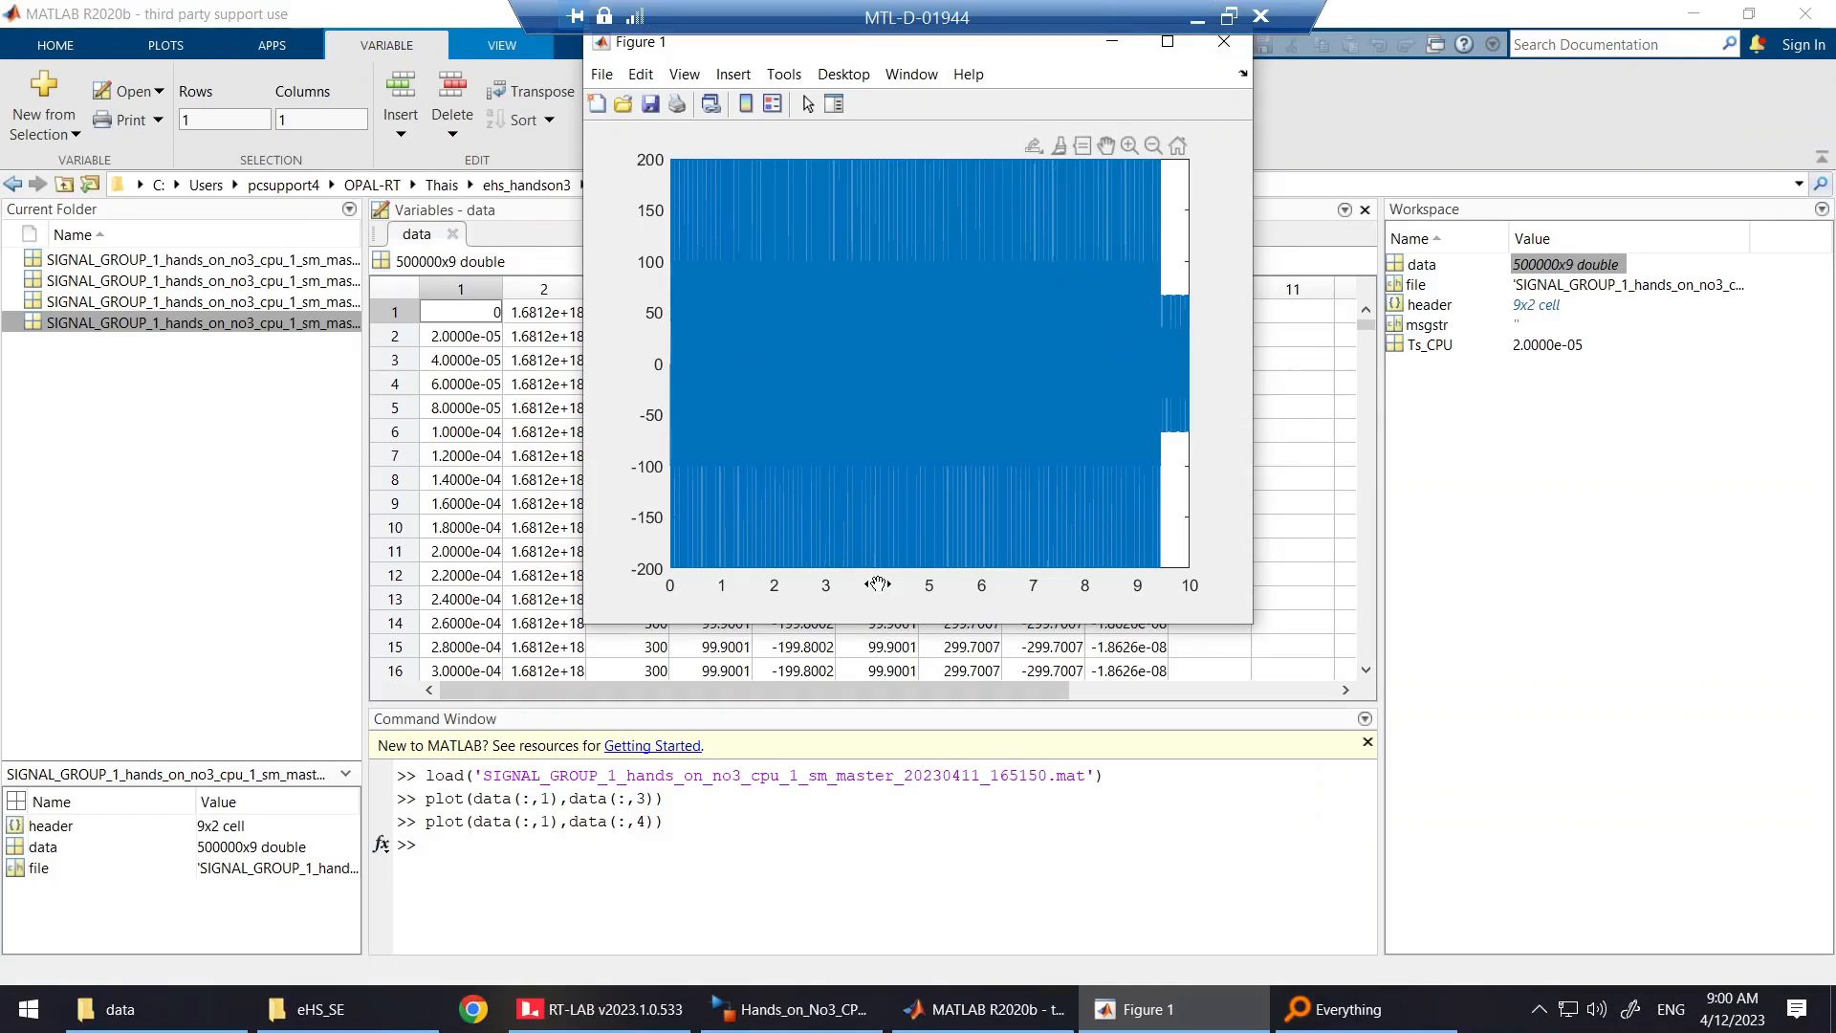
- Zoom the column 4 plot into the amplitude change, showing about 9.42 to 9.48 on the time axis
left_click(1129, 145)
left_click_drag(1171, 566, 1133, 158)
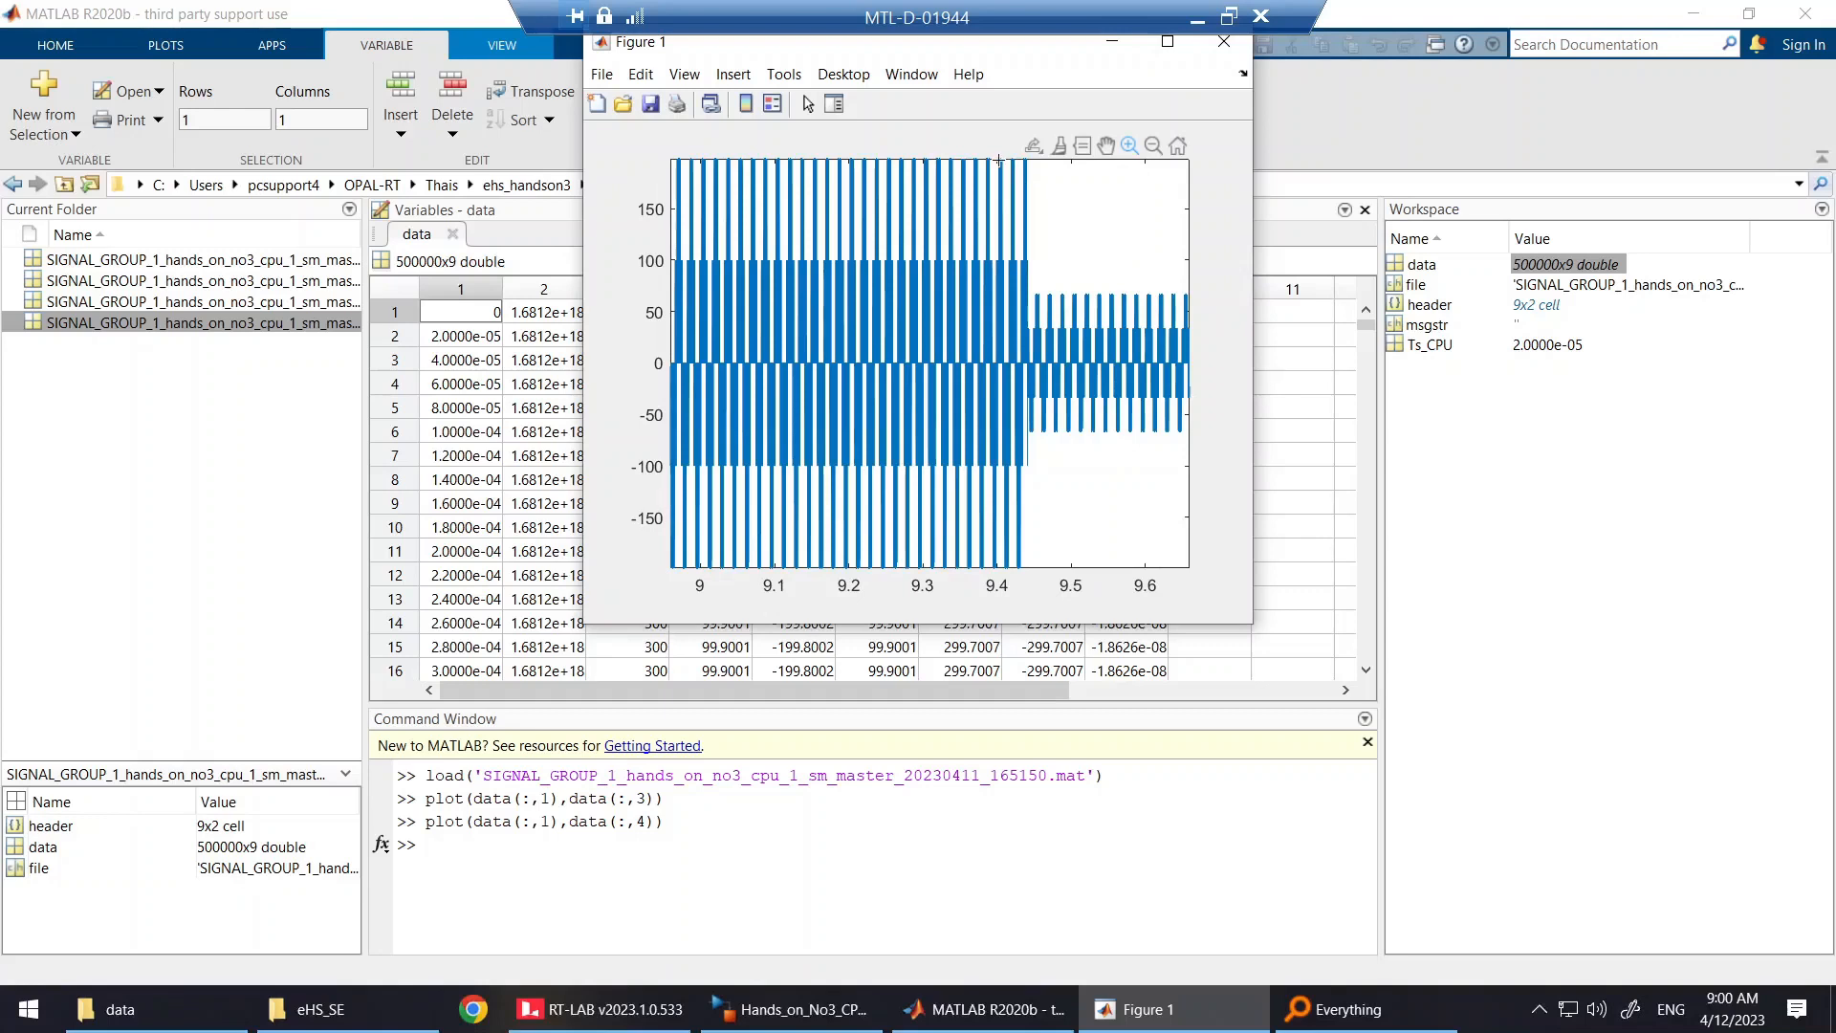
left_click_drag(1008, 161, 1057, 574)
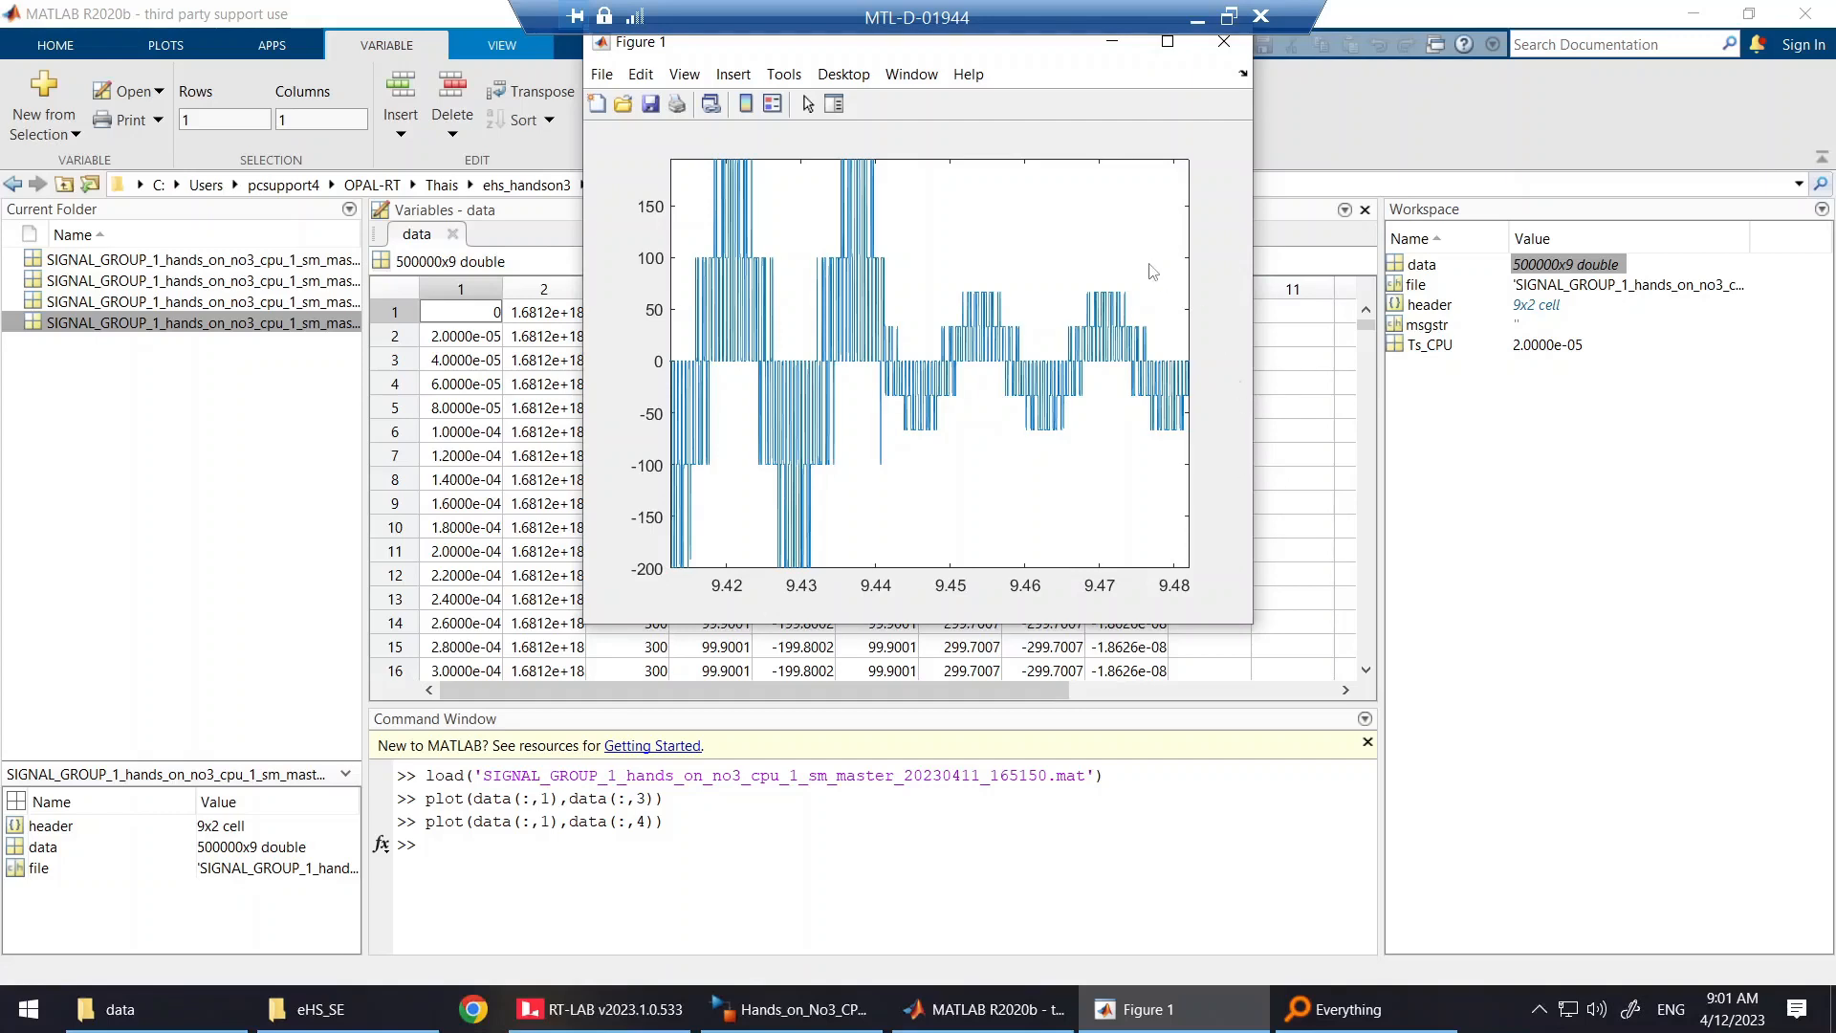
mouse_move(1129, 257)
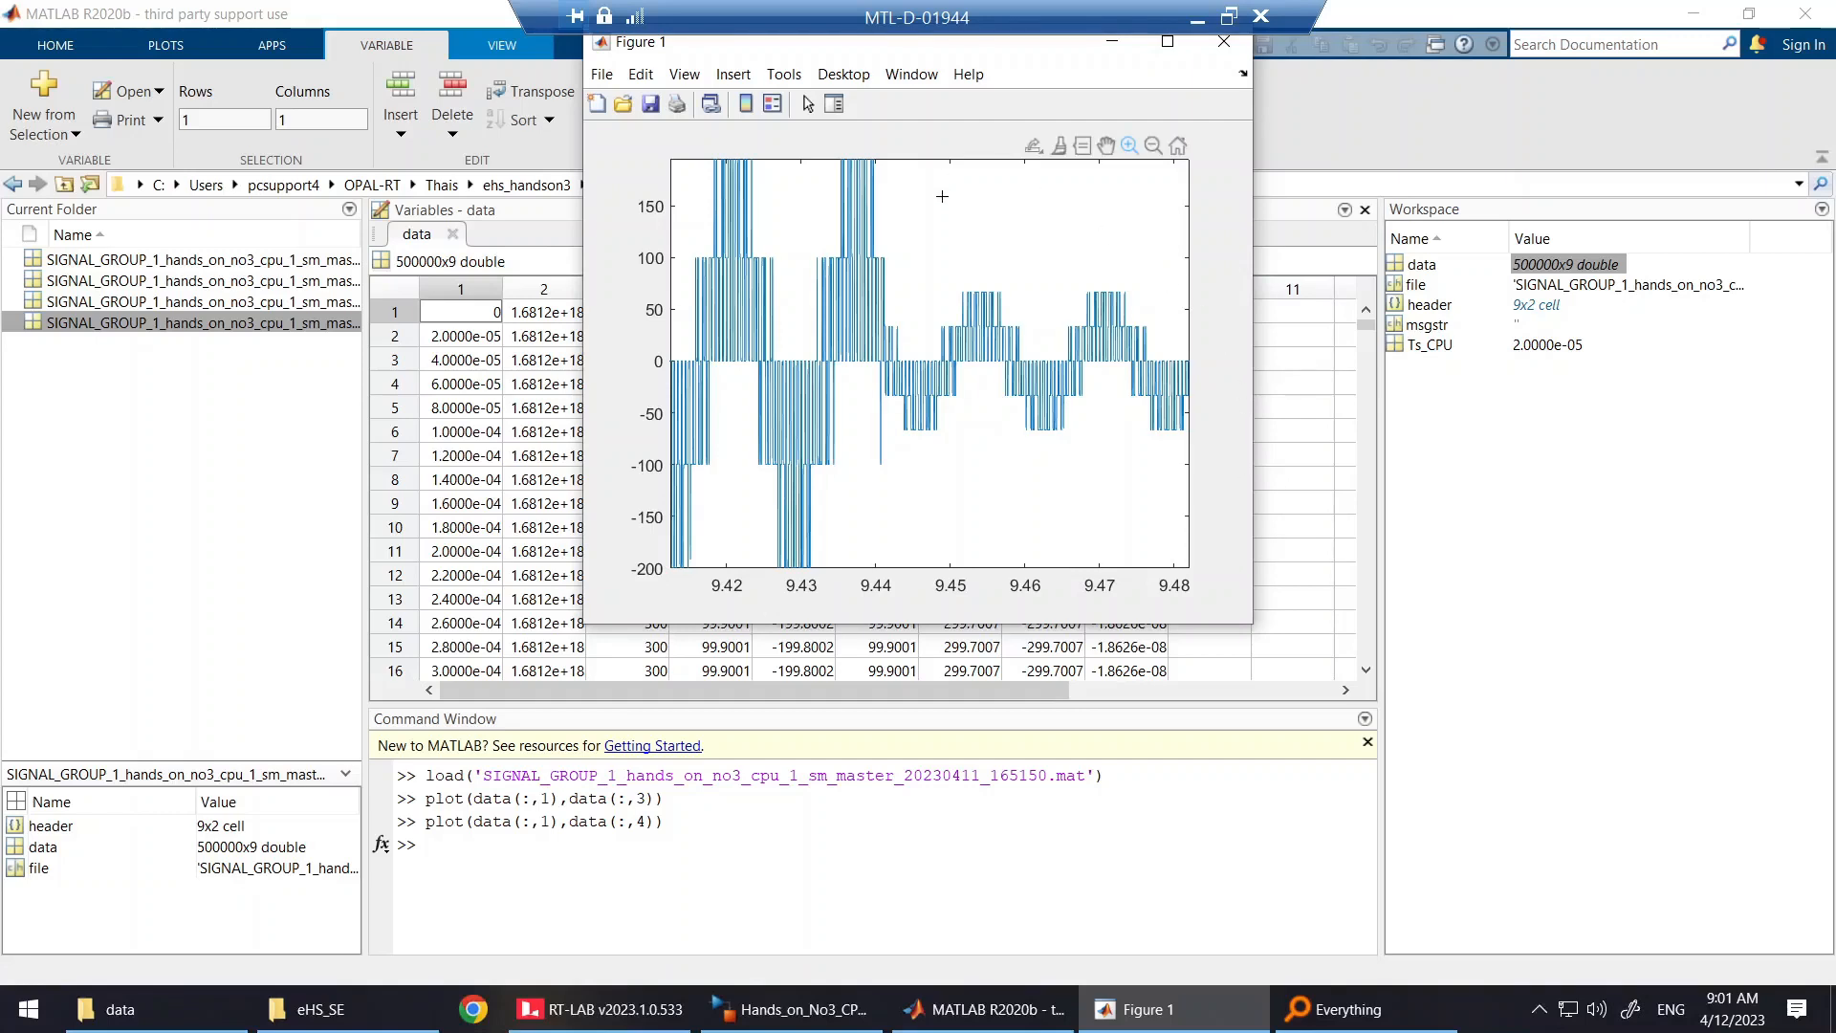